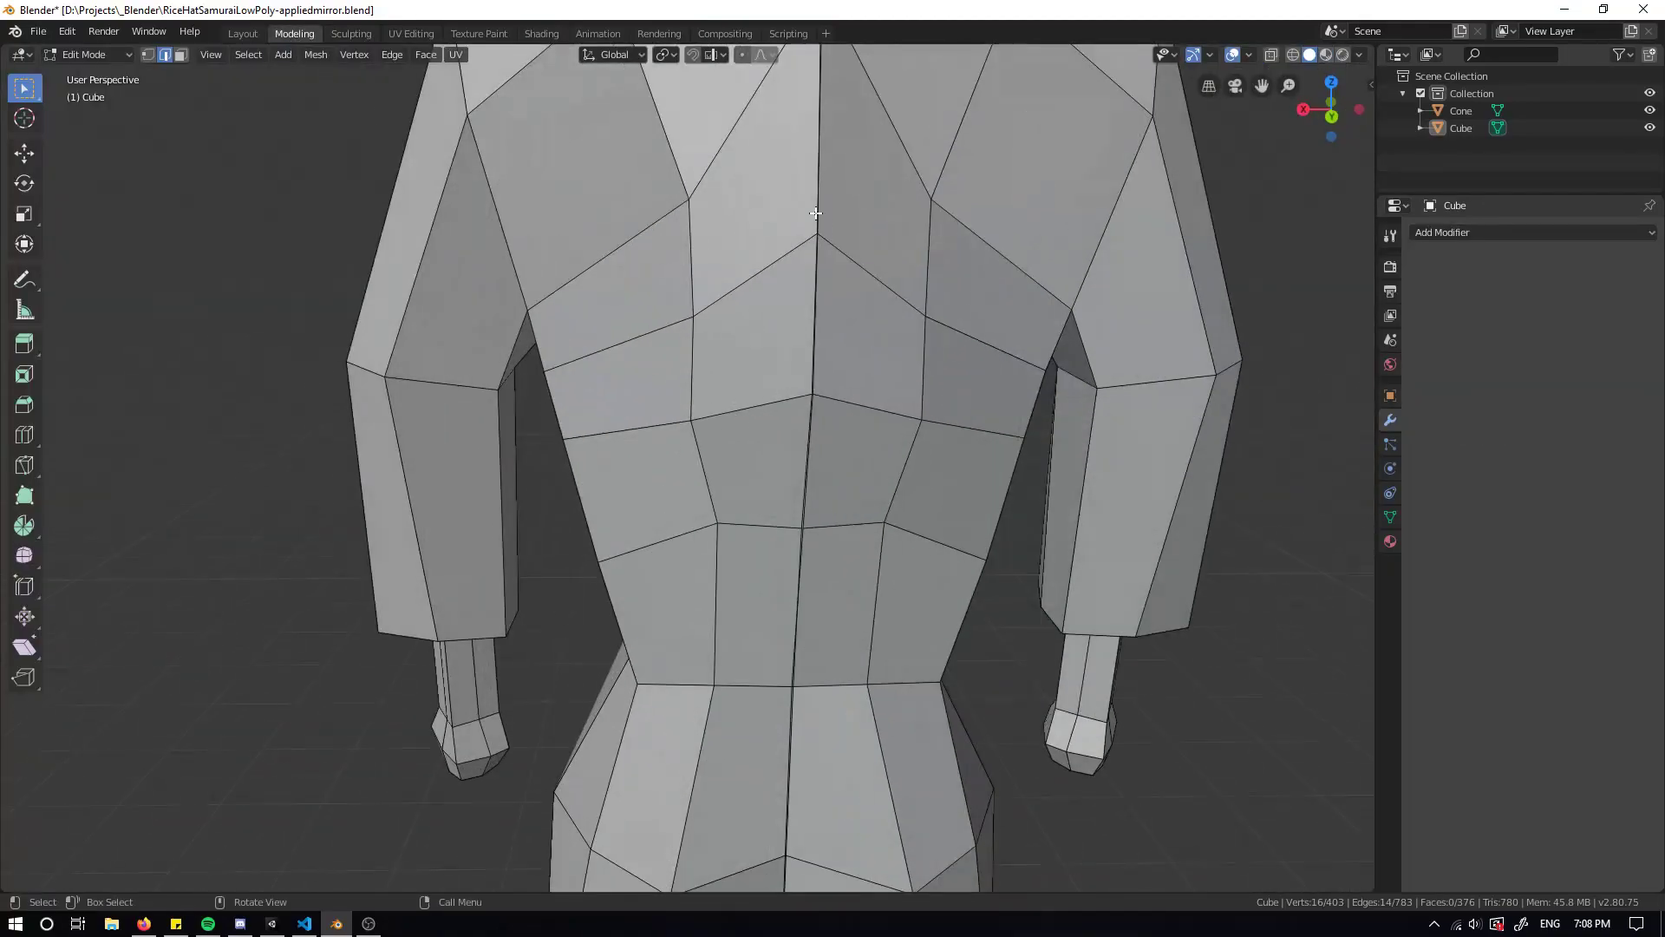
# Delete the overlapping centre-seam edges on the samurai's upper torso, up to the base of the neck
pyautogui.click(815, 213)
pyautogui.scroll(-5, 855, 268)
pyautogui.scroll(4, 792, 286)
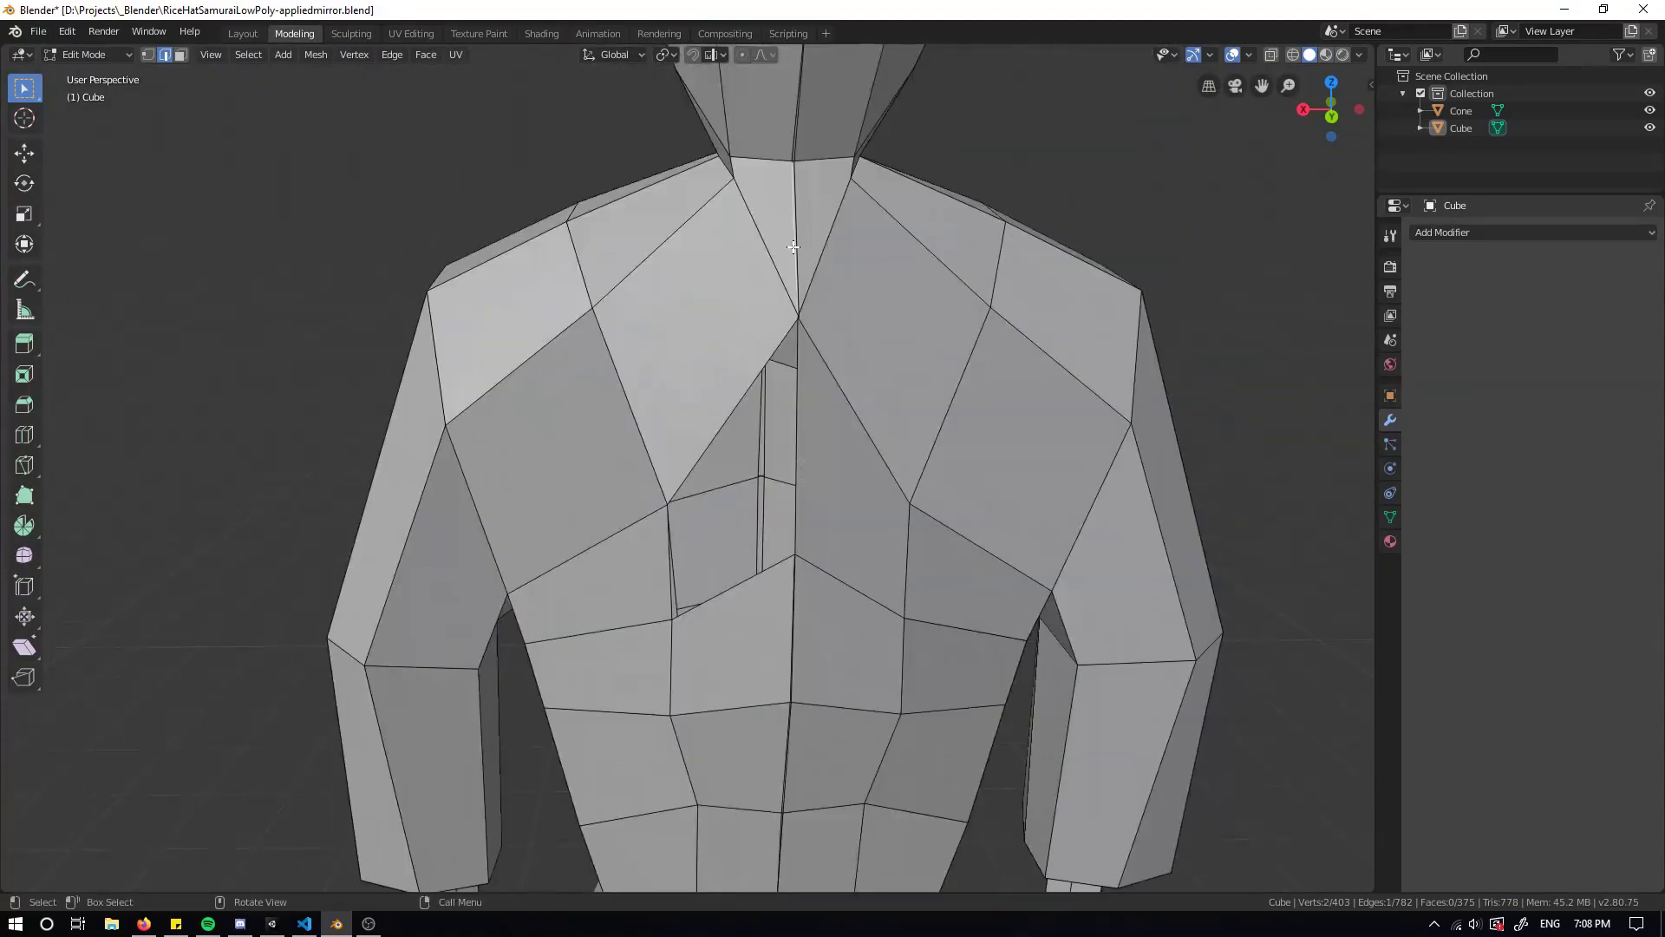
pyautogui.press('x')
pyautogui.click(793, 245)
pyautogui.click(810, 200)
pyautogui.moveTo(812, 179); pyautogui.dragTo(782, 477, button='middle')
pyautogui.press('x')
pyautogui.click(810, 201)
# Delete the overlapping centre-seam edges along the samurai's neck and lower head
pyautogui.scroll(4, 983, 408)
pyautogui.click(888, 411)
pyautogui.press('x')
pyautogui.click(903, 413)
pyautogui.keyDown('shift'); pyautogui.moveTo(933, 139); pyautogui.dragTo(885, 229, button='middle'); pyautogui.keyUp('shift')
pyautogui.scroll(2, 1018, 355)
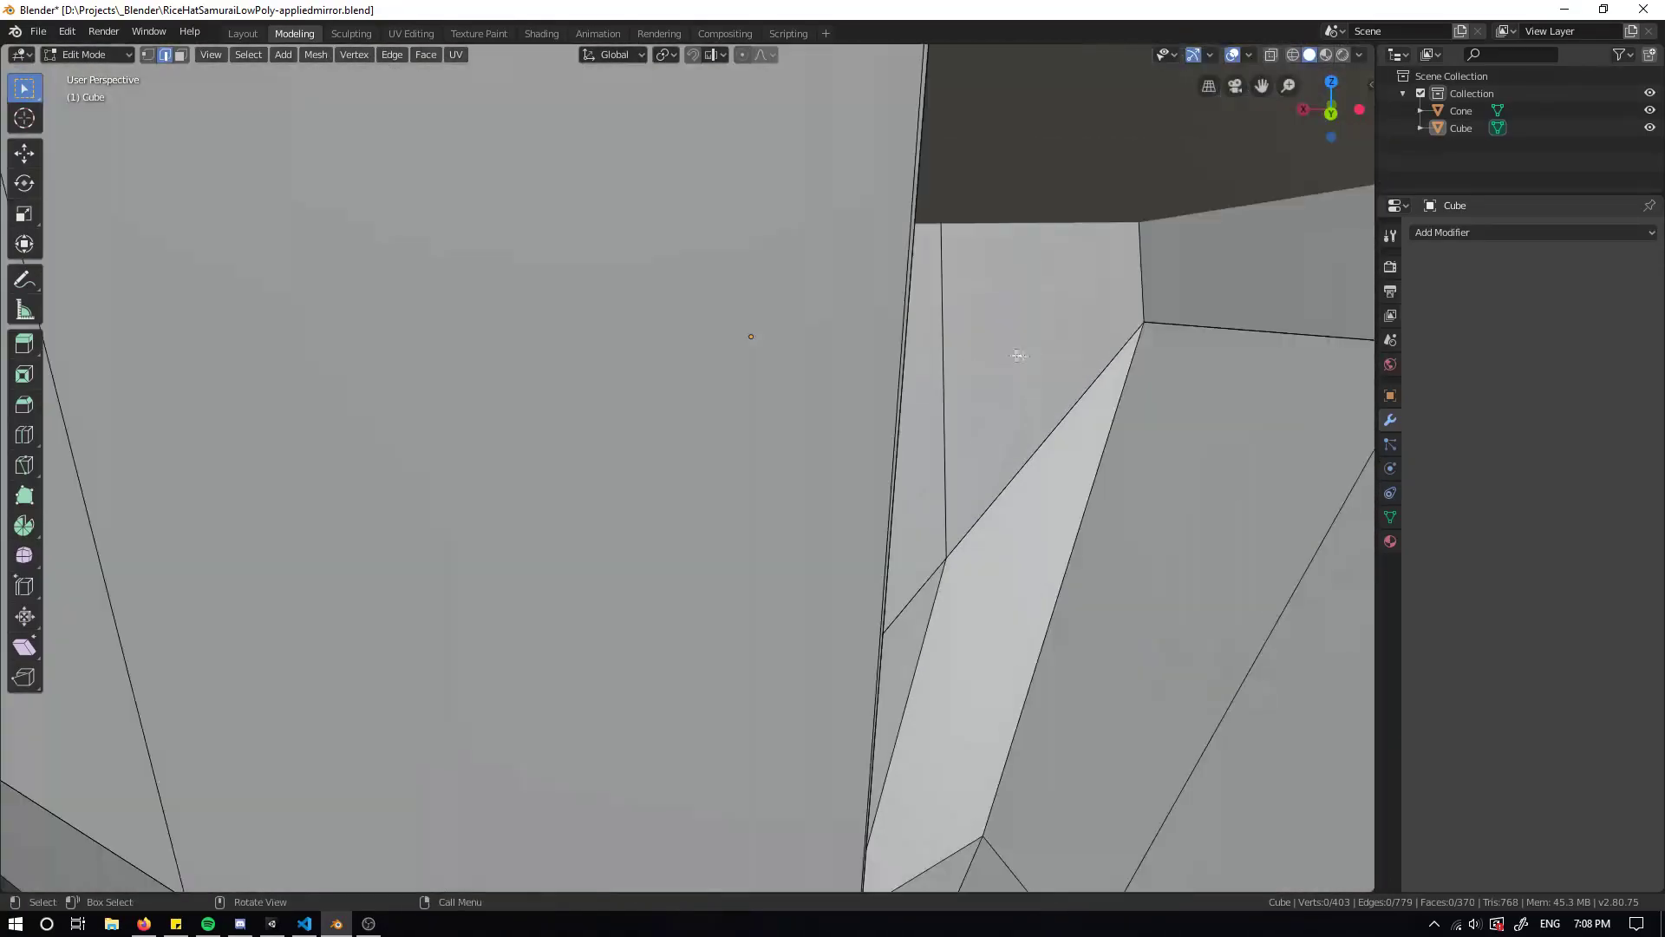
pyautogui.click(907, 302)
pyautogui.press('x')
pyautogui.click(907, 302)
pyautogui.scroll(-4, 923, 420)
pyautogui.press('x')
pyautogui.click(748, 241)
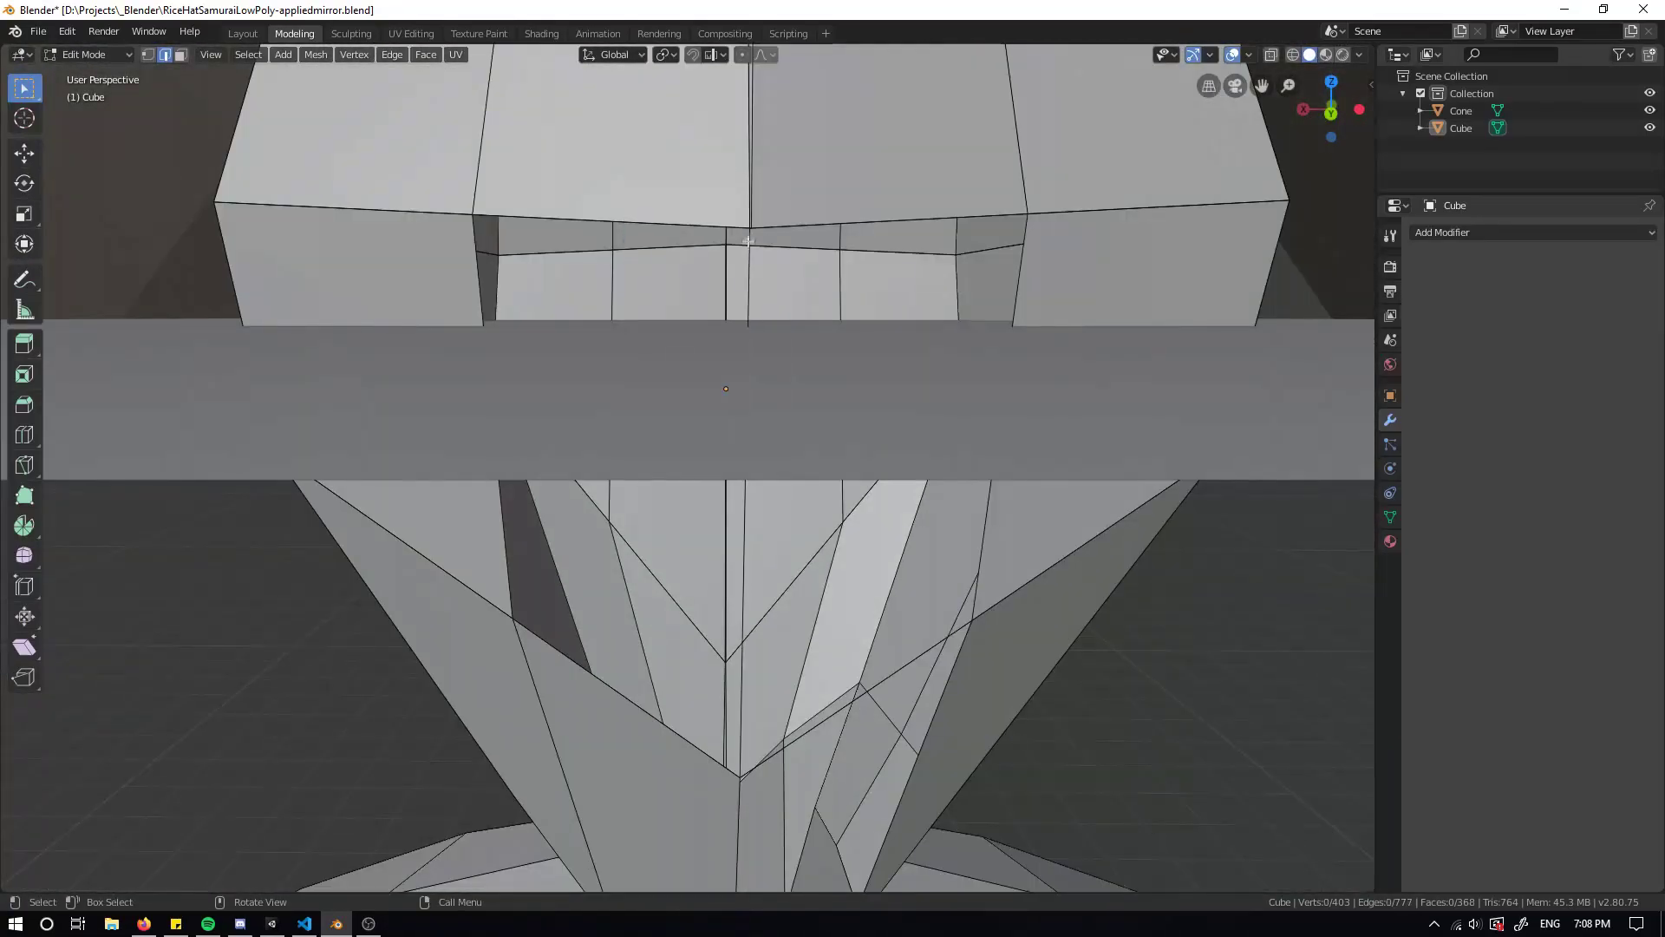
# Delete the duplicate centre-line edges on the samurai's head around the hat brim
pyautogui.click(753, 165)
pyautogui.press('x')
pyautogui.click(752, 165)
pyautogui.scroll(6, 784, 301)
pyautogui.keyDown('shift'); pyautogui.moveTo(802, 165); pyautogui.dragTo(799, 316, button='middle'); pyautogui.keyUp('shift')
pyautogui.scroll(-4, 888, 284)
pyautogui.scroll(-4, 889, 283)
pyautogui.scroll(4, 766, 494)
pyautogui.click(766, 494)
pyautogui.press('x')
pyautogui.click(766, 495)
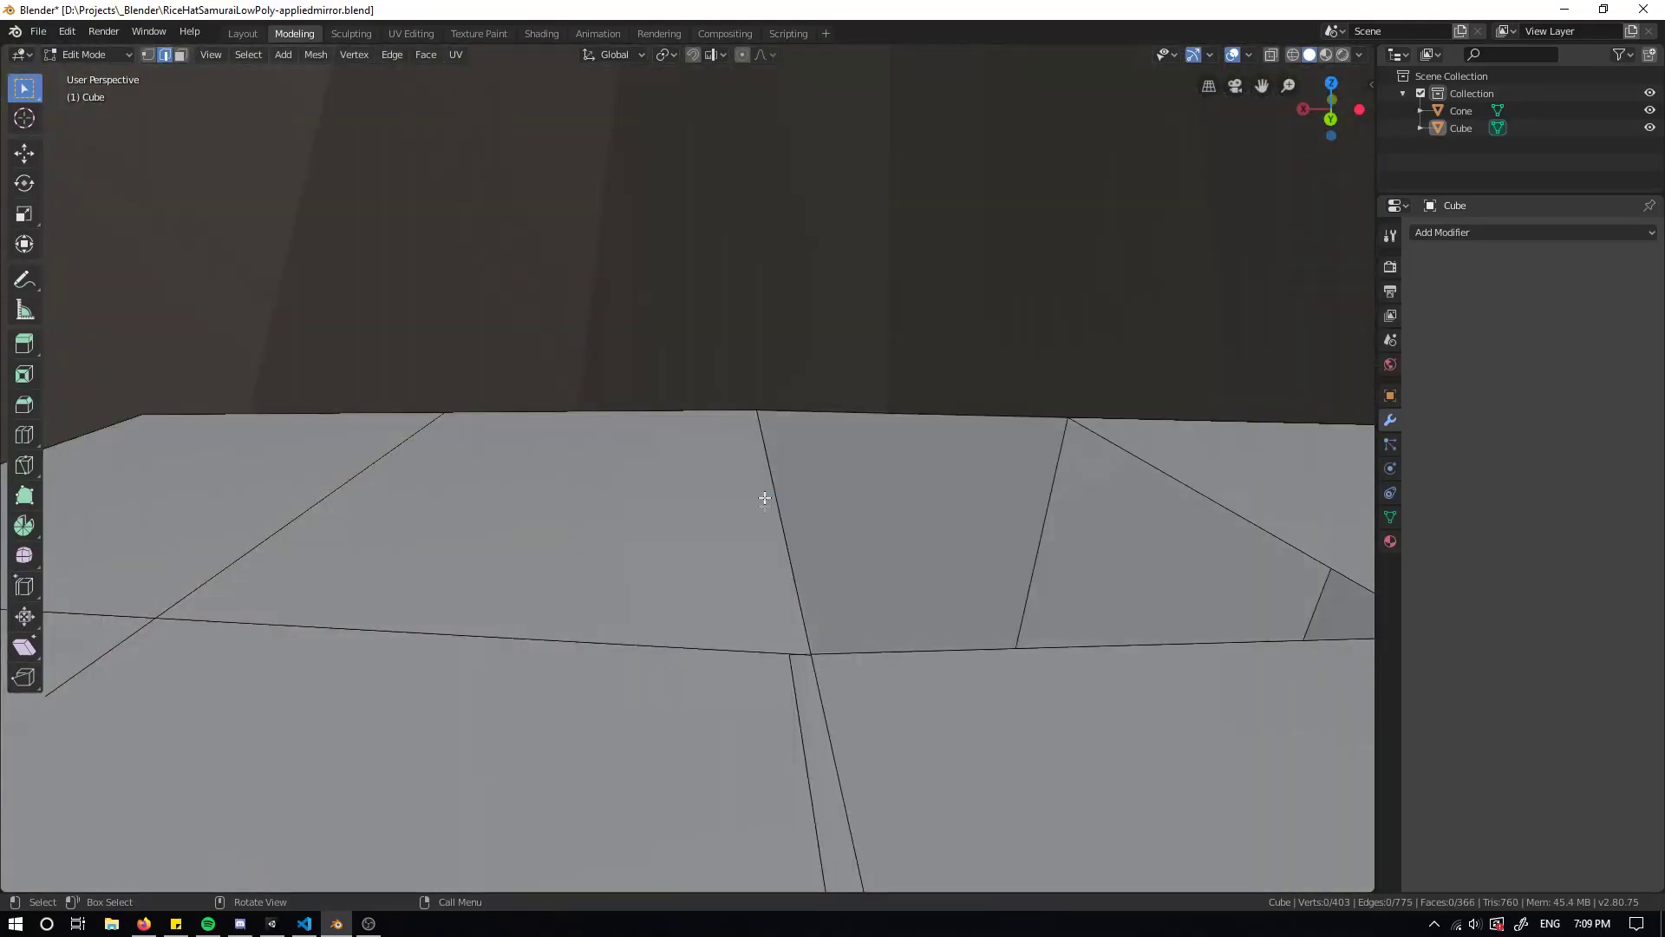
# Delete the leftover centre-line edges near the top of the head beneath the hat
pyautogui.click(796, 706)
pyautogui.press('x')
pyautogui.click(794, 705)
pyautogui.moveTo(807, 659); pyautogui.dragTo(725, 586, button='middle')
pyautogui.scroll(2, 725, 586)
pyautogui.click(722, 283)
pyautogui.press('x')
pyautogui.click(720, 282)
pyautogui.keyDown('shift'); pyautogui.moveTo(718, 372); pyautogui.dragTo(744, 390, button='middle'); pyautogui.keyUp('shift')
pyautogui.scroll(6, 743, 390)
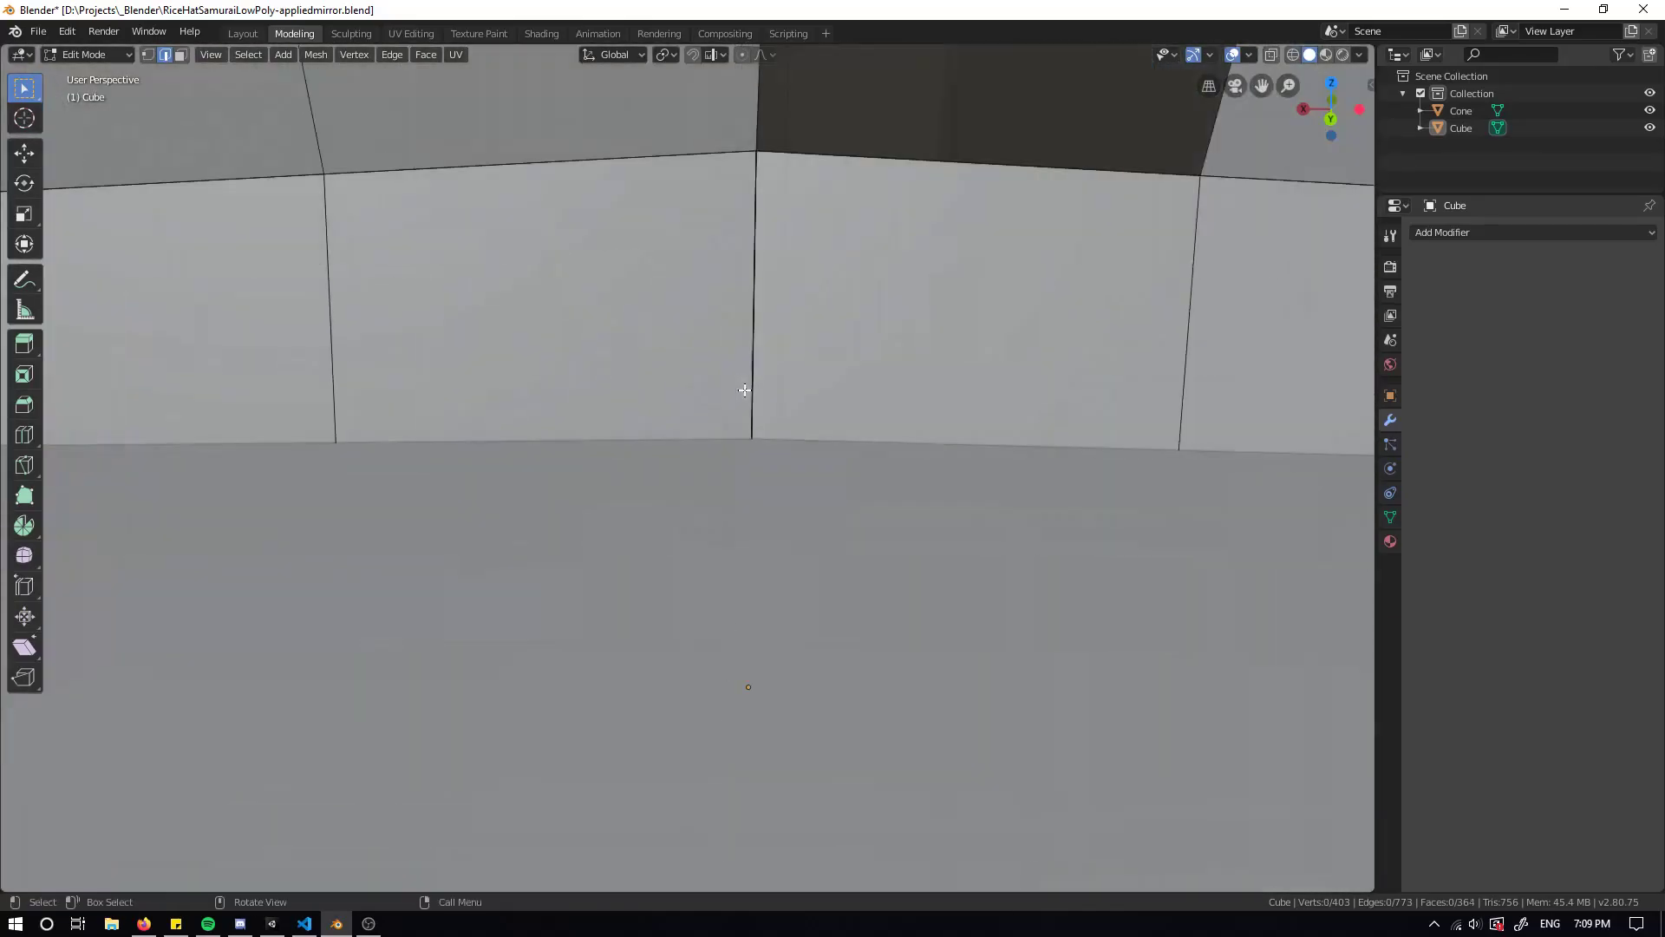
# Delete further stray edges inside the head under the hat, and undo the last deletion
pyautogui.click(992, 287)
pyautogui.press('x')
pyautogui.click(992, 288)
pyautogui.click(992, 288)
pyautogui.press('x')
pyautogui.click(992, 287)
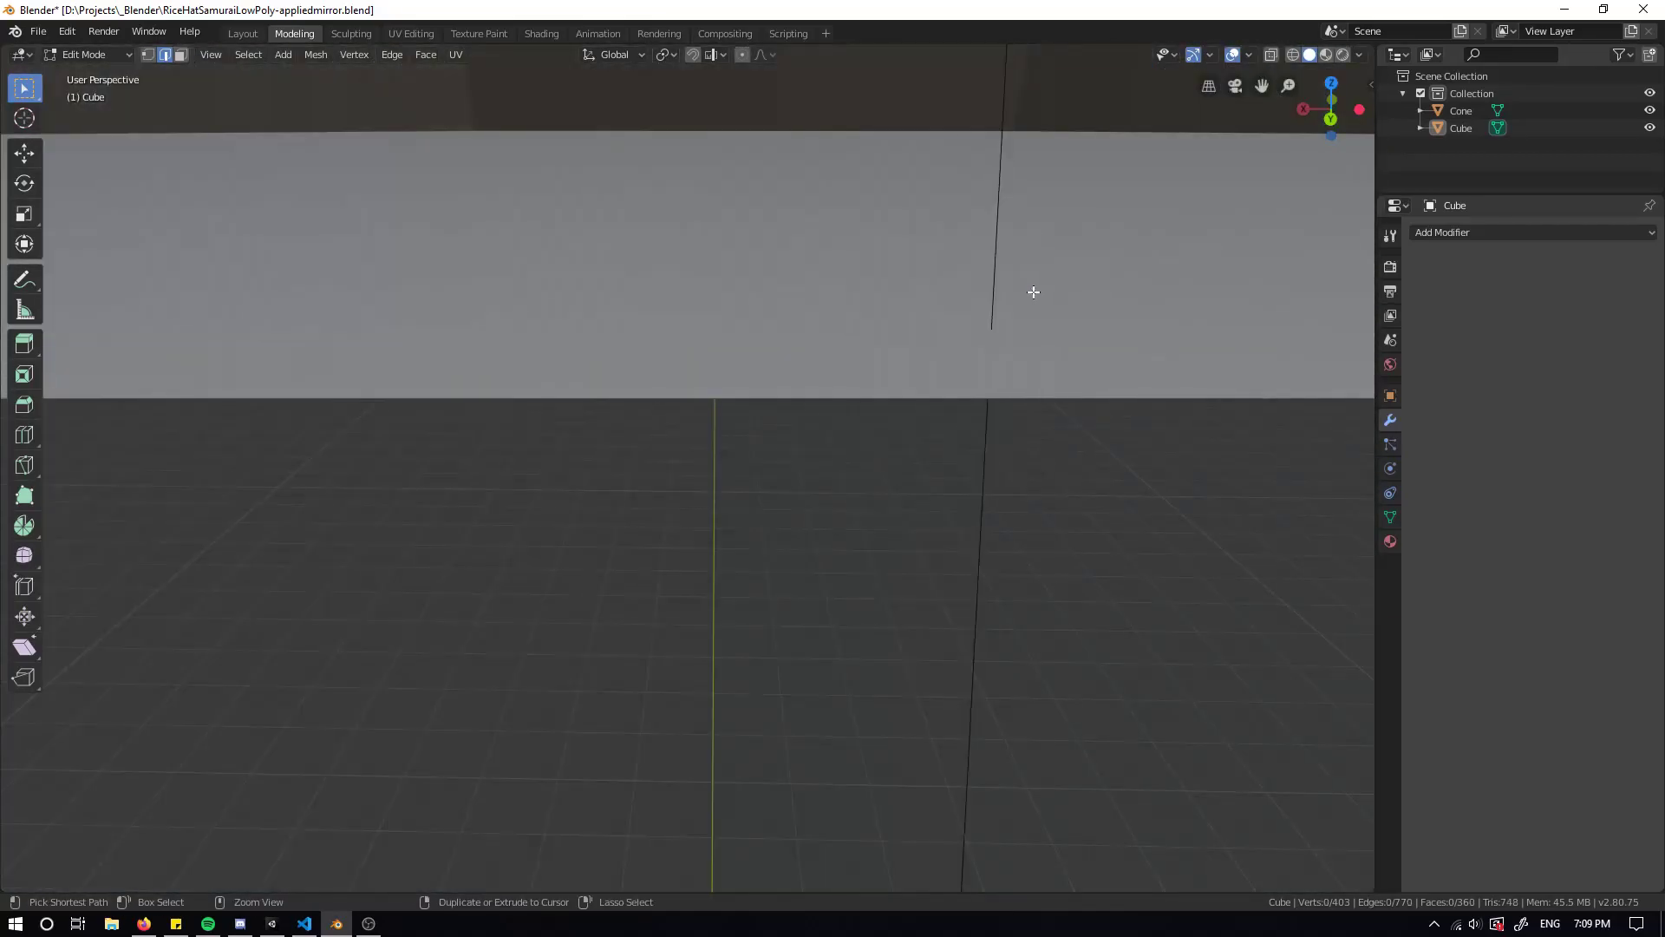
pyautogui.hotkey('ctrl', 'z')
# Inspect the whole samurai mesh, from the hat and torso to the legs
pyautogui.scroll(-12, 989, 382)
pyautogui.keyDown('shift'); pyautogui.moveTo(785, 407); pyautogui.dragTo(836, 546, button='middle'); pyautogui.keyUp('shift')
pyautogui.scroll(2, 836, 547)
pyautogui.keyDown('shift'); pyautogui.moveTo(754, 763); pyautogui.dragTo(789, 513, button='middle'); pyautogui.keyUp('shift')
pyautogui.press('x')
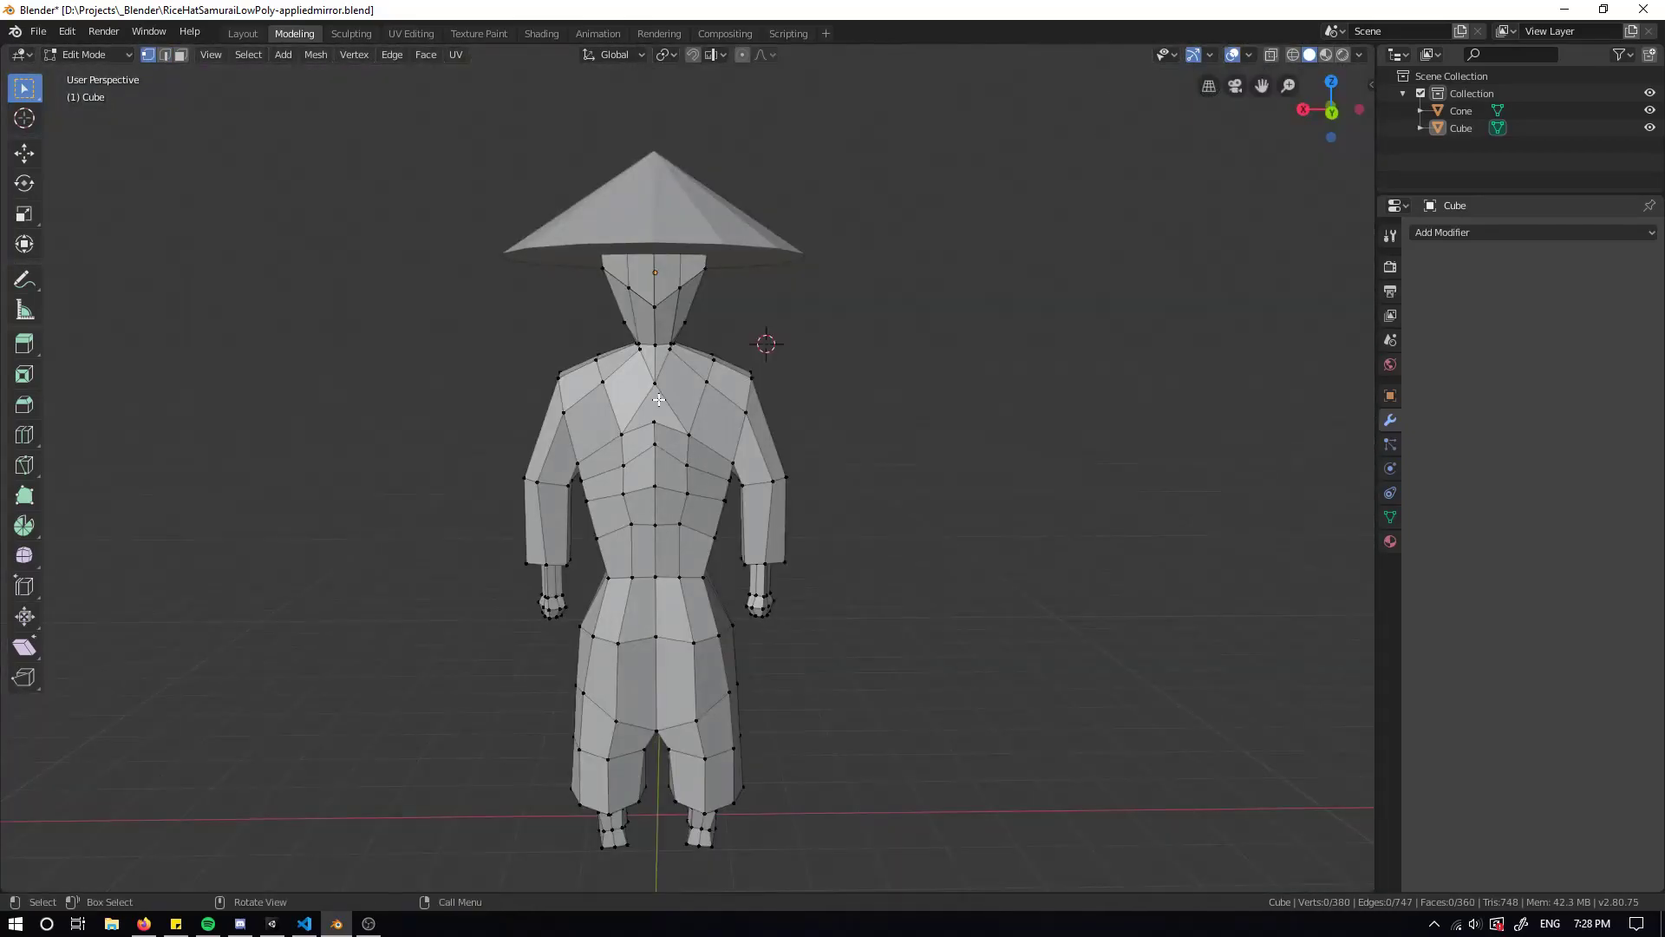
pyautogui.scroll(2, 659, 400)
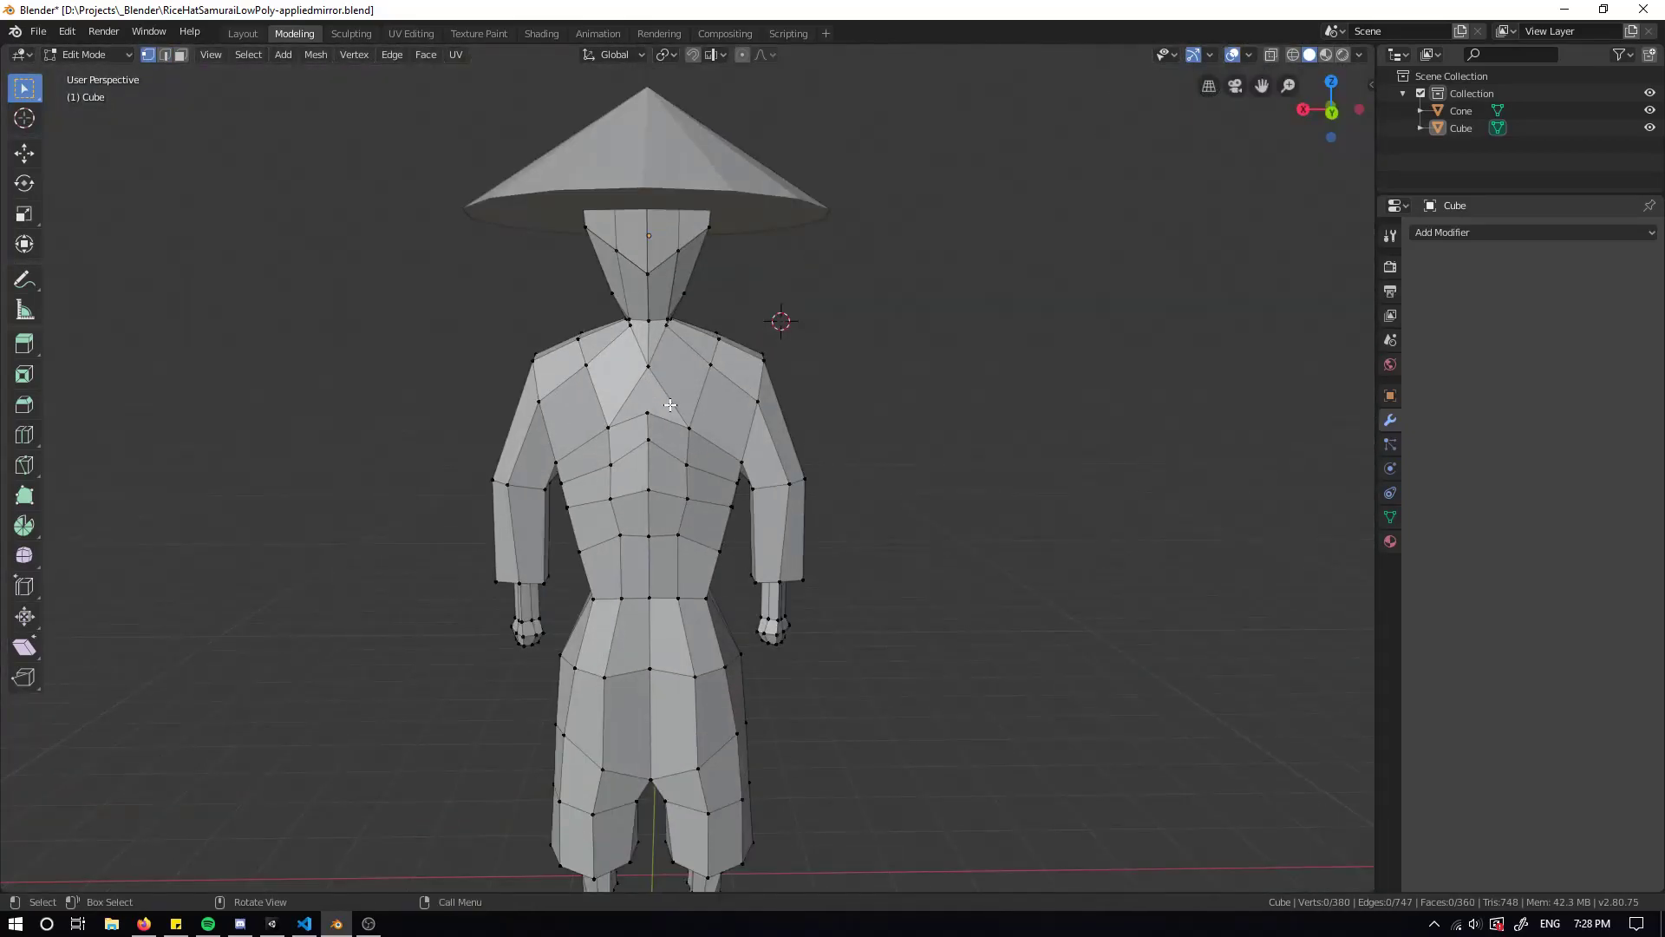
pyautogui.scroll(3, 605, 209)
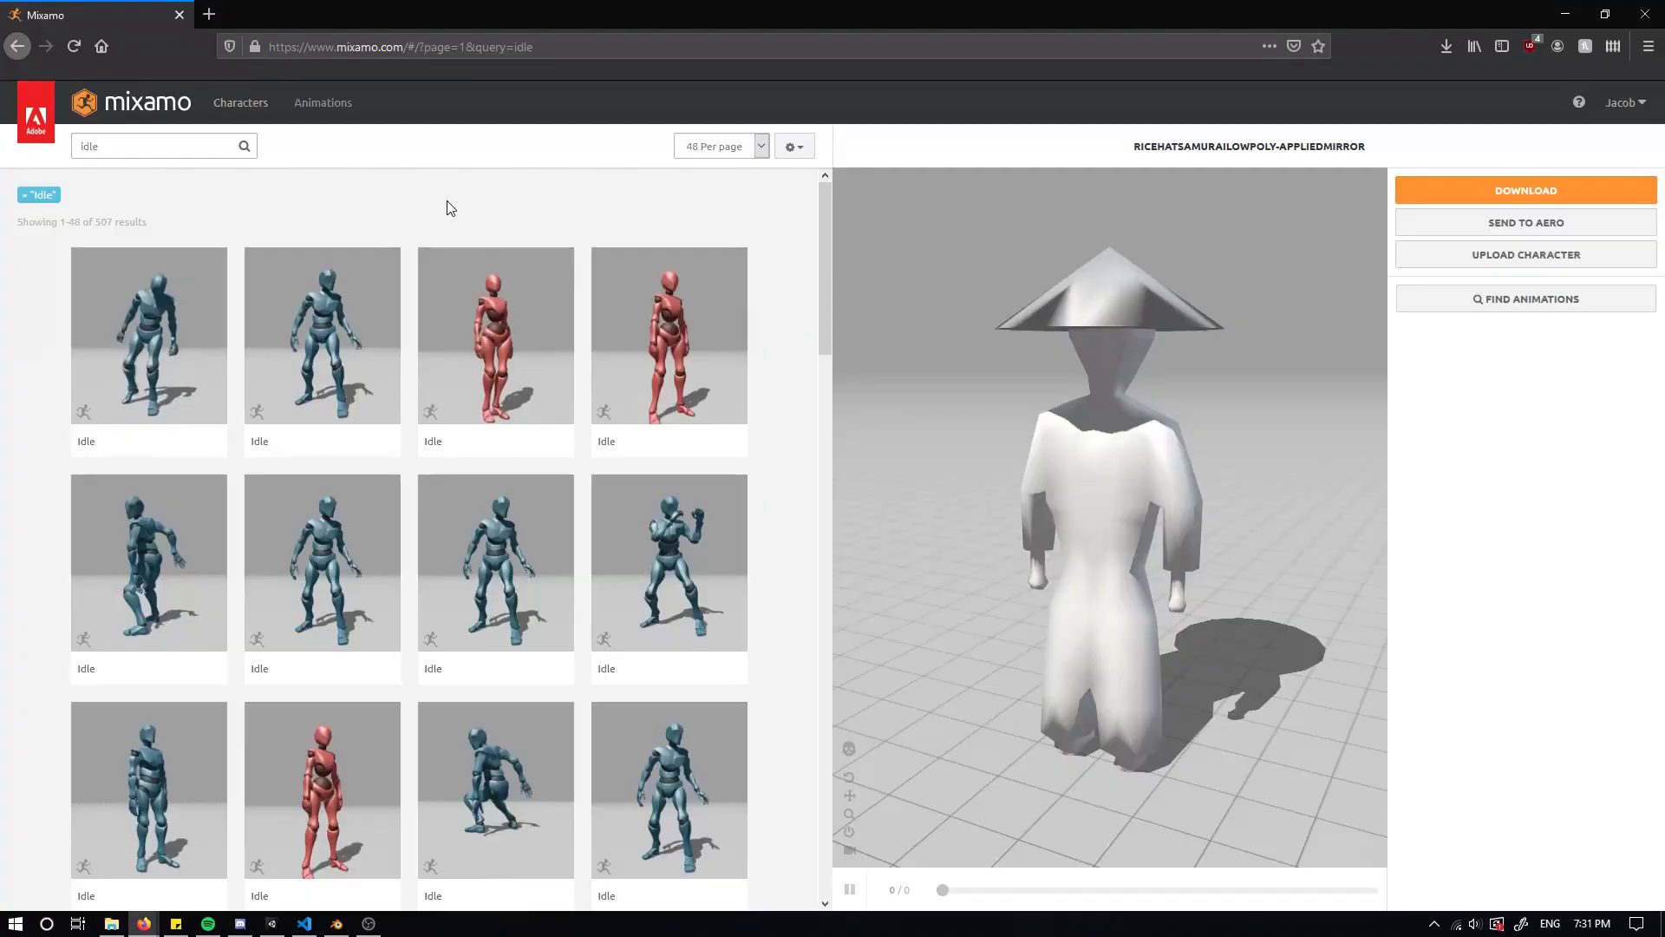
# In Mixamo, apply the second Idle animation in the search results to the uploaded samurai character
pyautogui.click(323, 347)
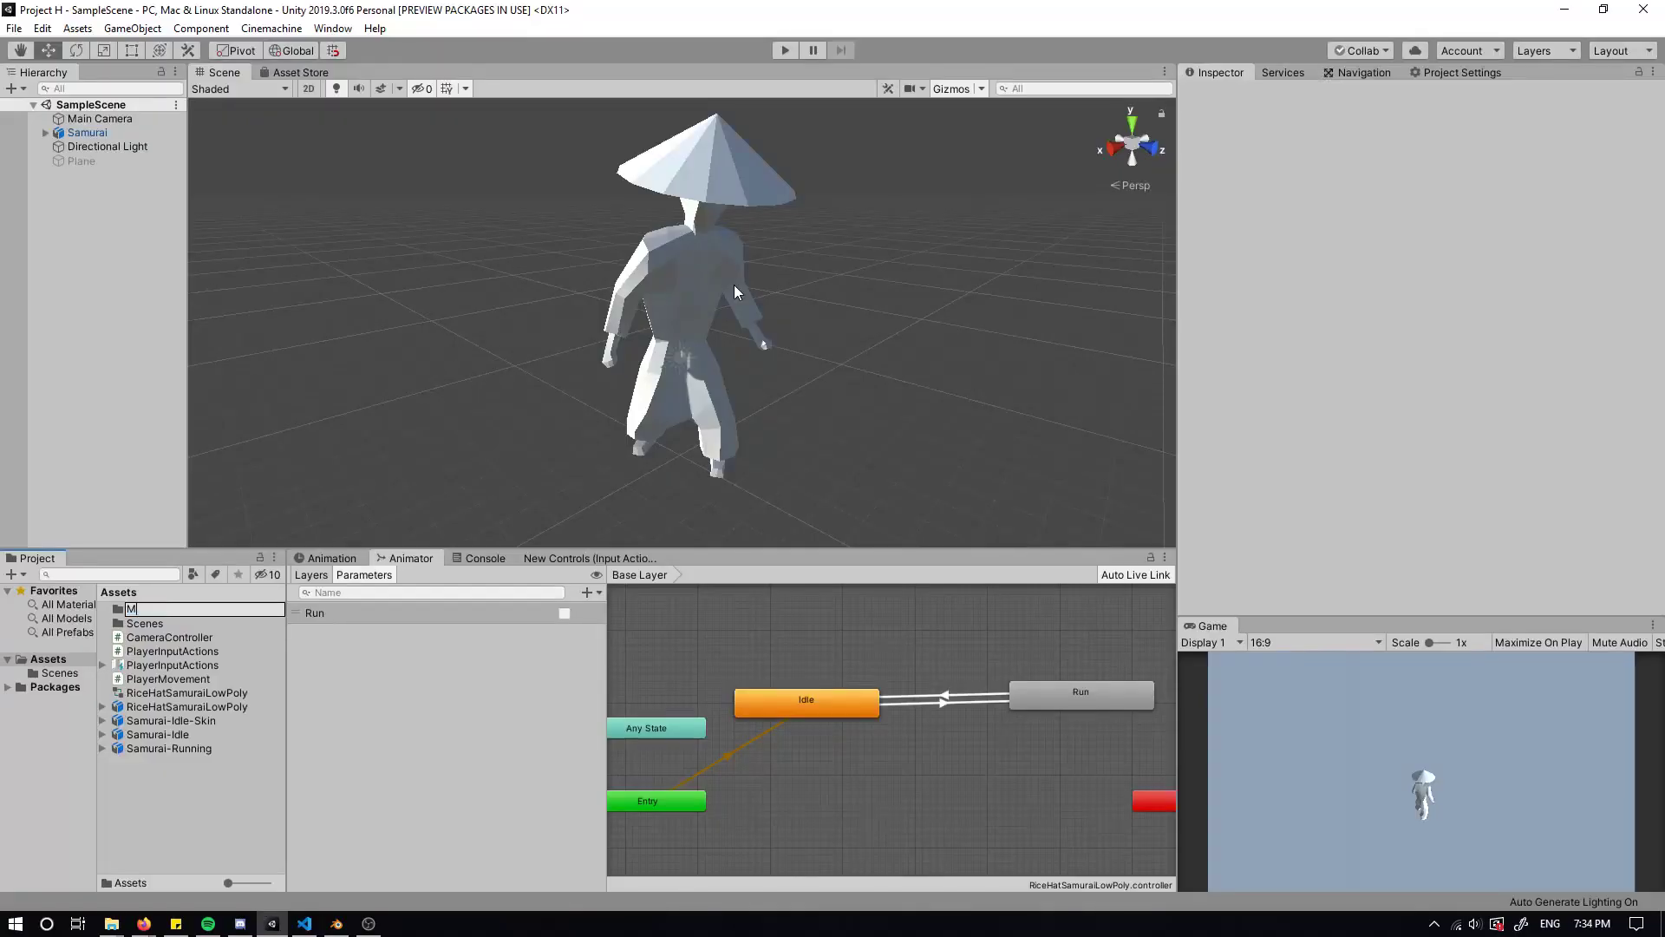
# In Unity, name the new folder in Assets Models
pyautogui.write('odels')
pyautogui.press('Return')
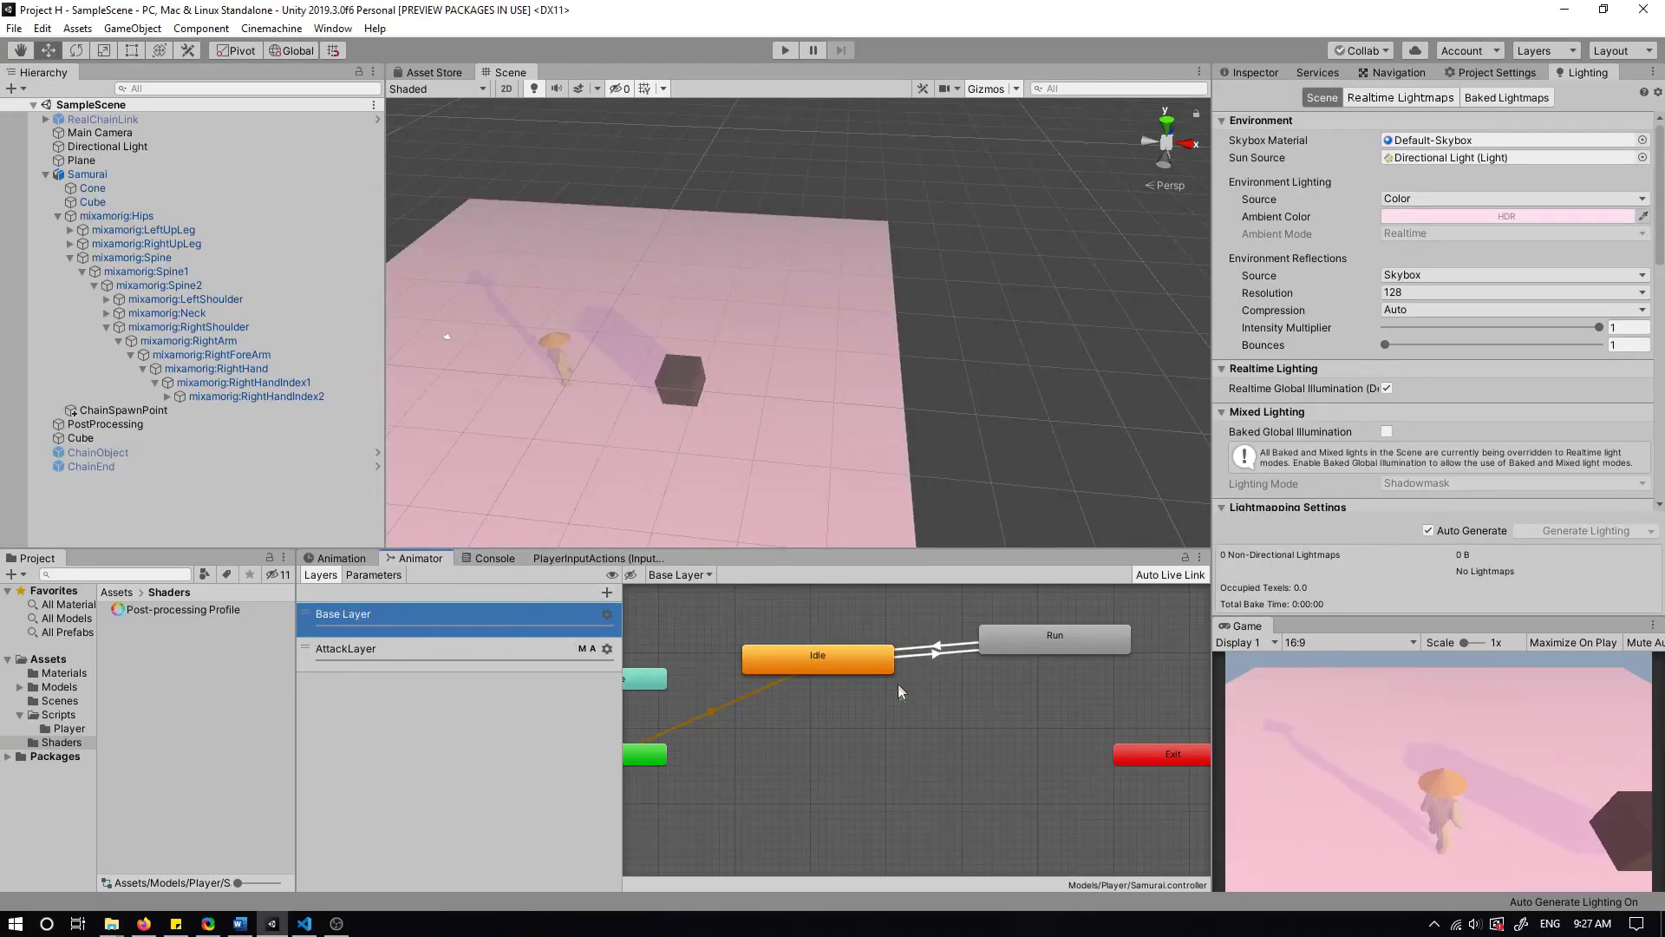
# Examine the weight, mask and blending settings of the AttackLayer and Base Layer in the samurai's animator controller
pyautogui.click(385, 651)
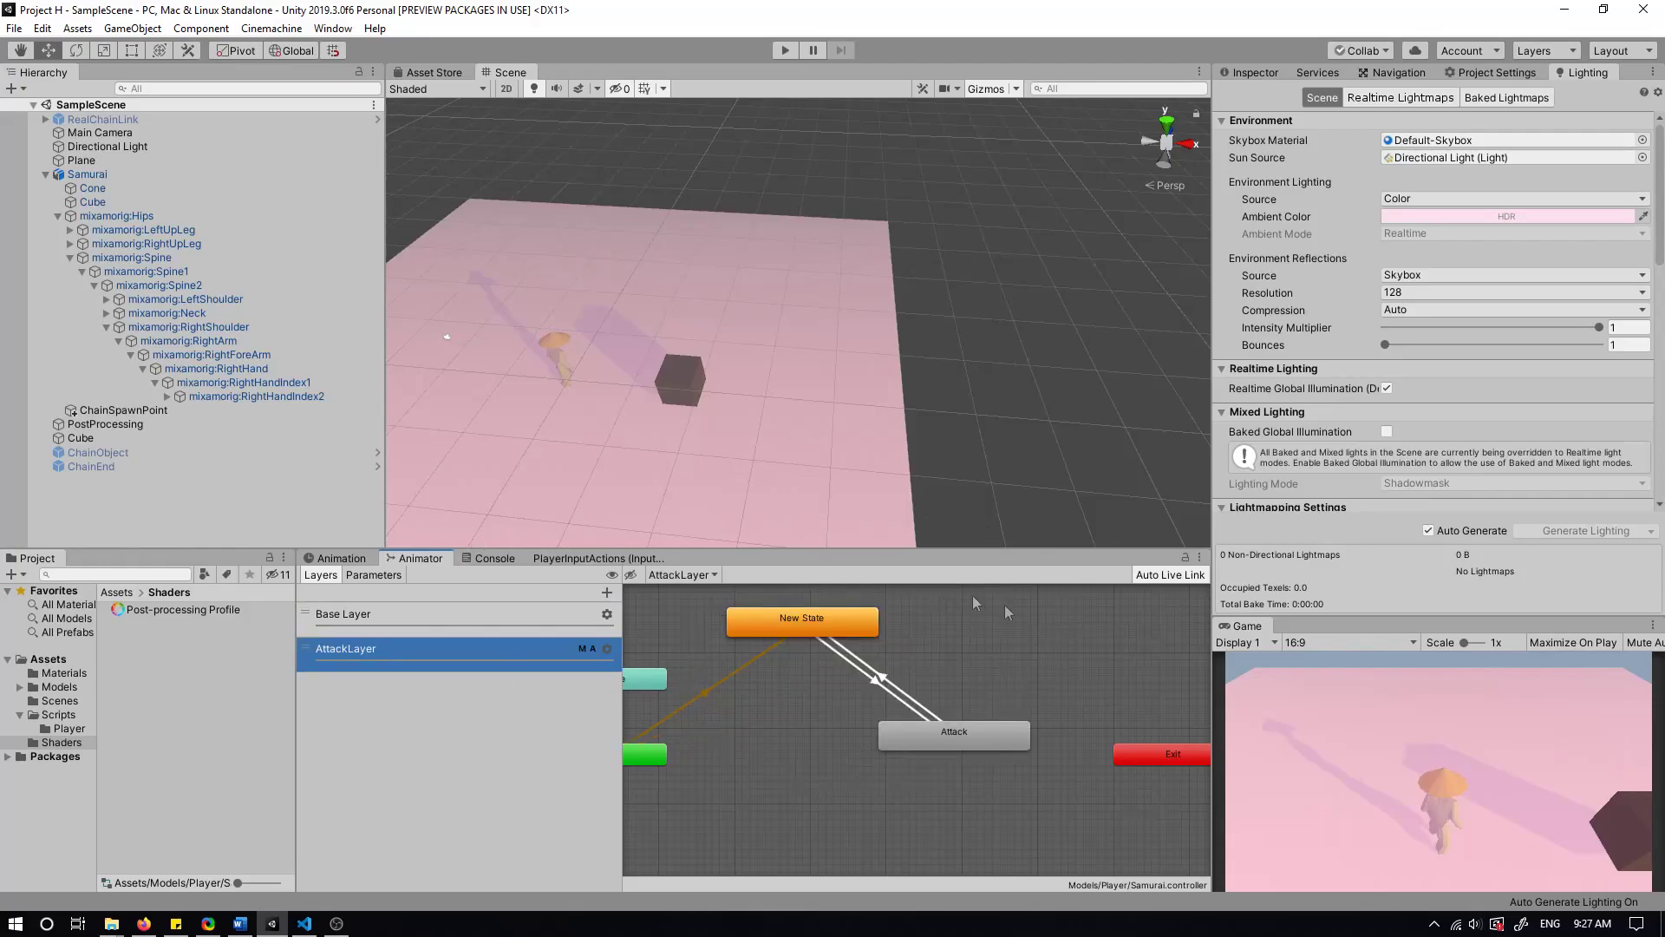
pyautogui.click(608, 649)
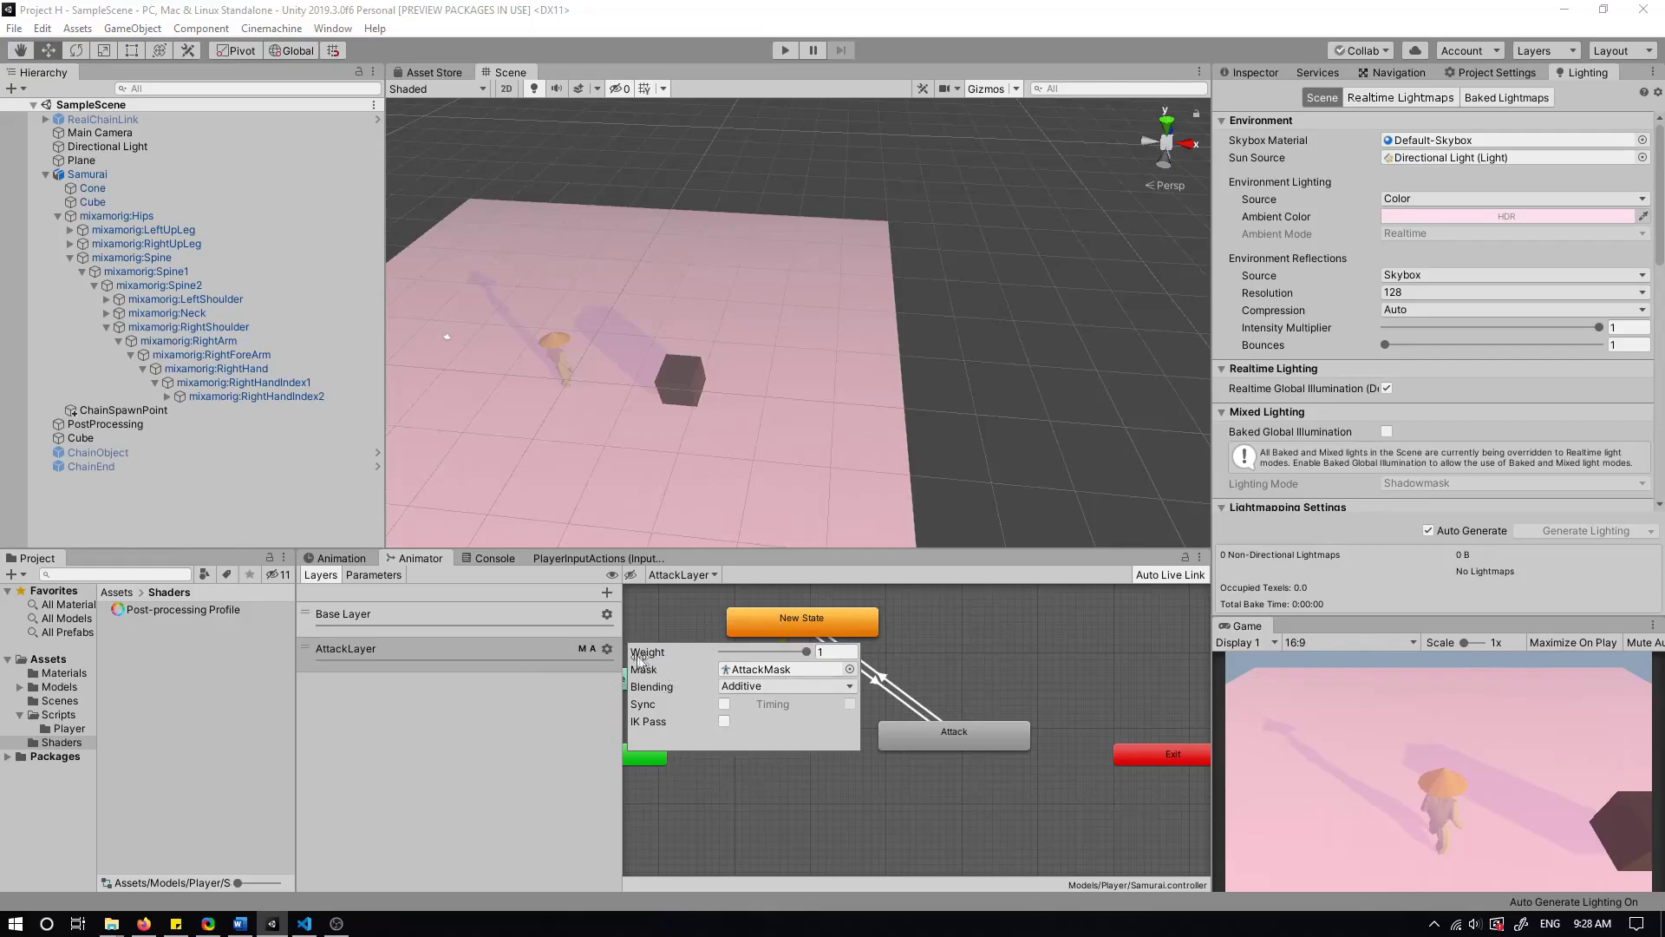
pyautogui.click(608, 614)
pyautogui.click(607, 615)
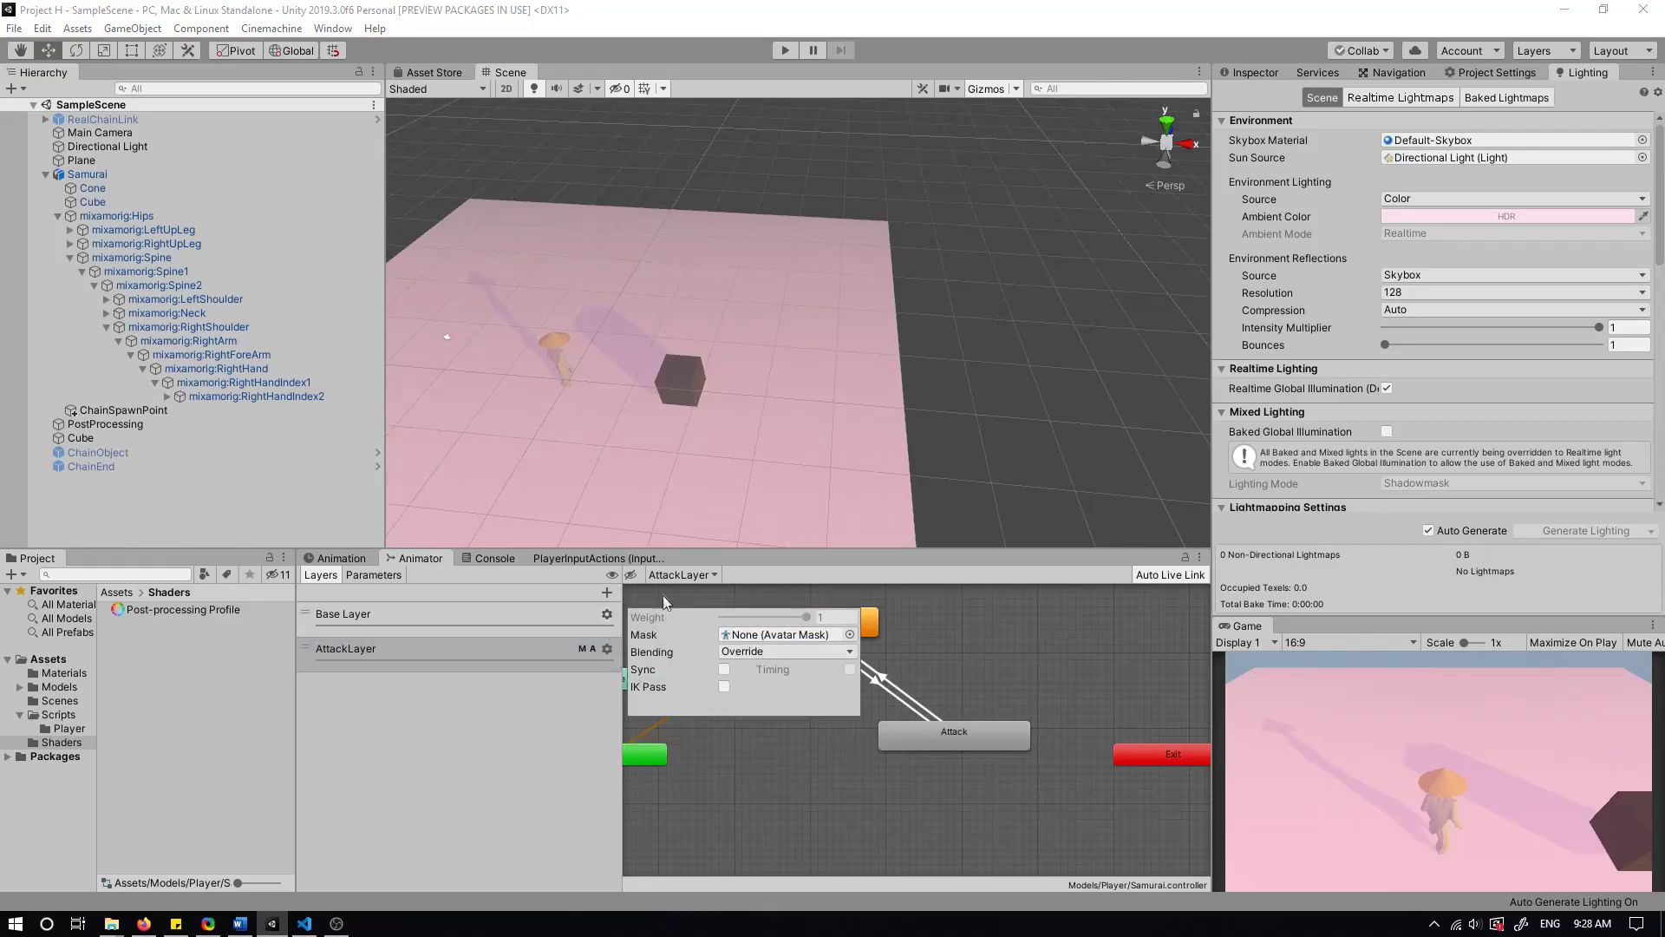
pyautogui.click(586, 715)
pyautogui.click(608, 649)
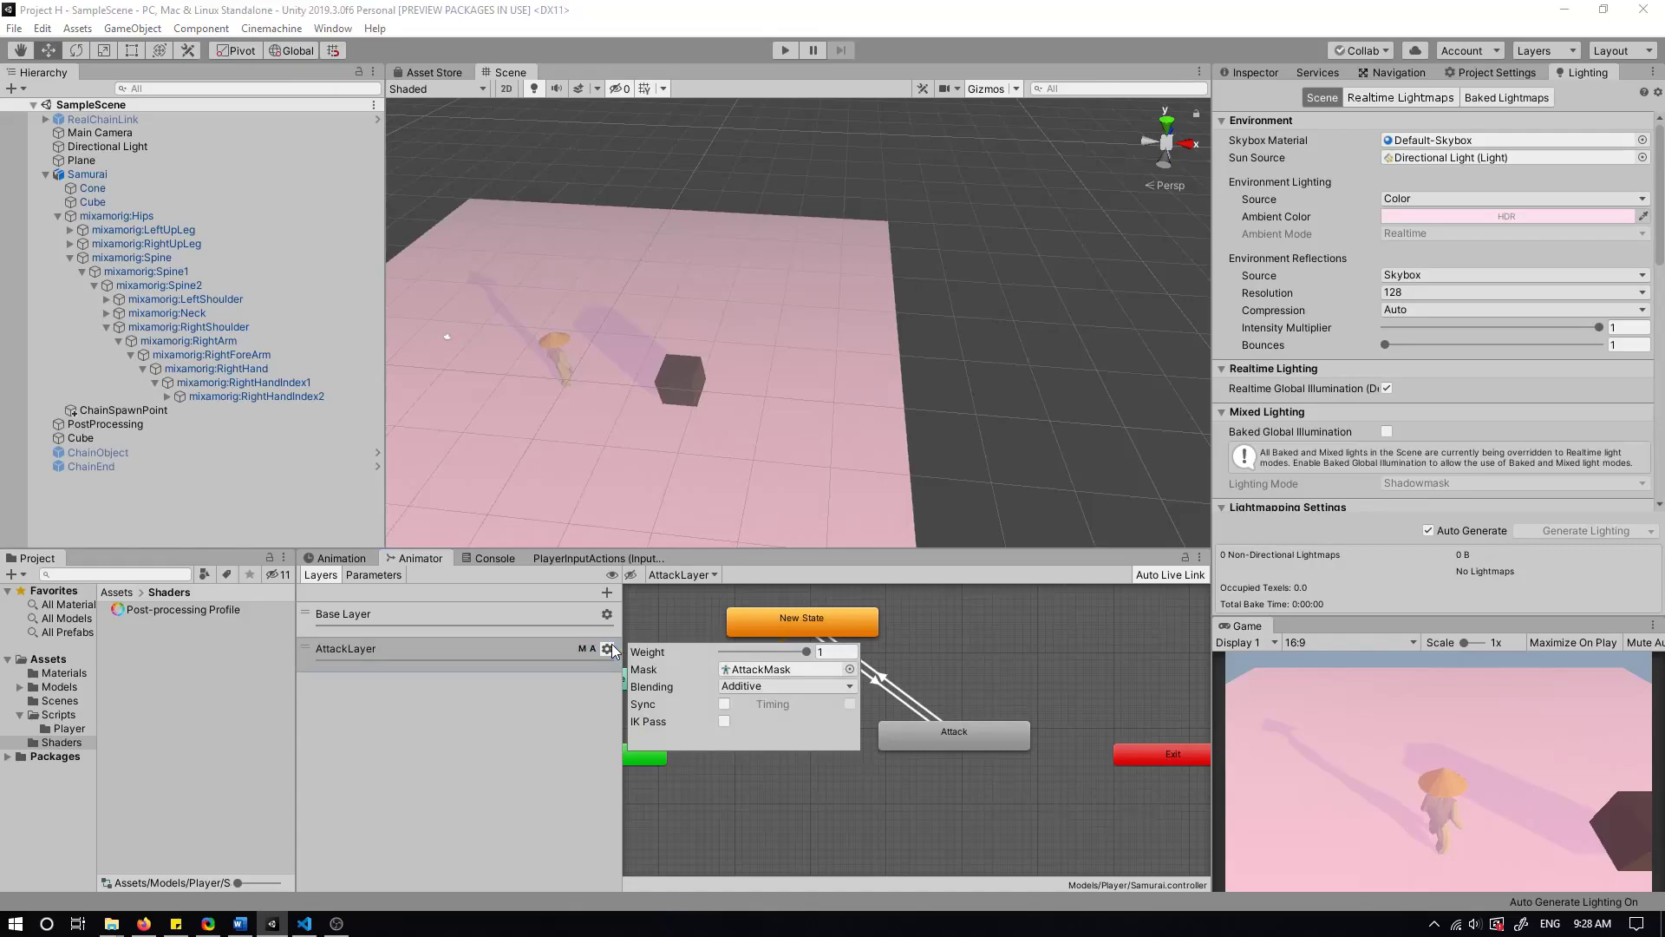
pyautogui.click(607, 648)
pyautogui.click(607, 649)
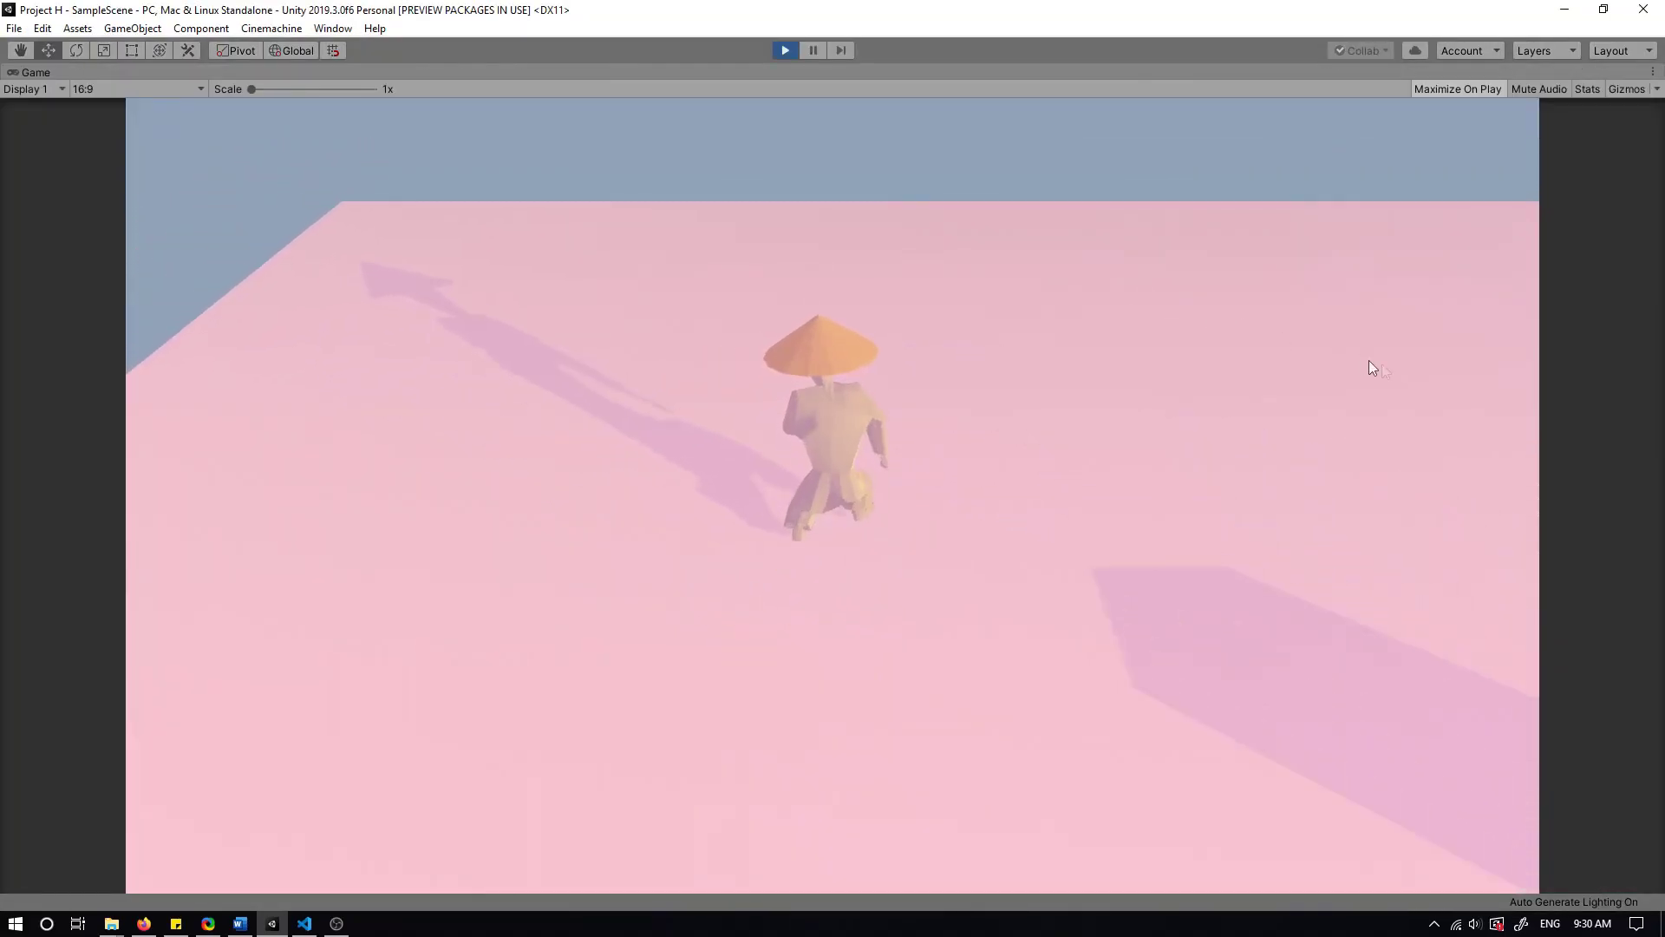
# Play-test the samurai's movement in the sample scene
pyautogui.press('d')
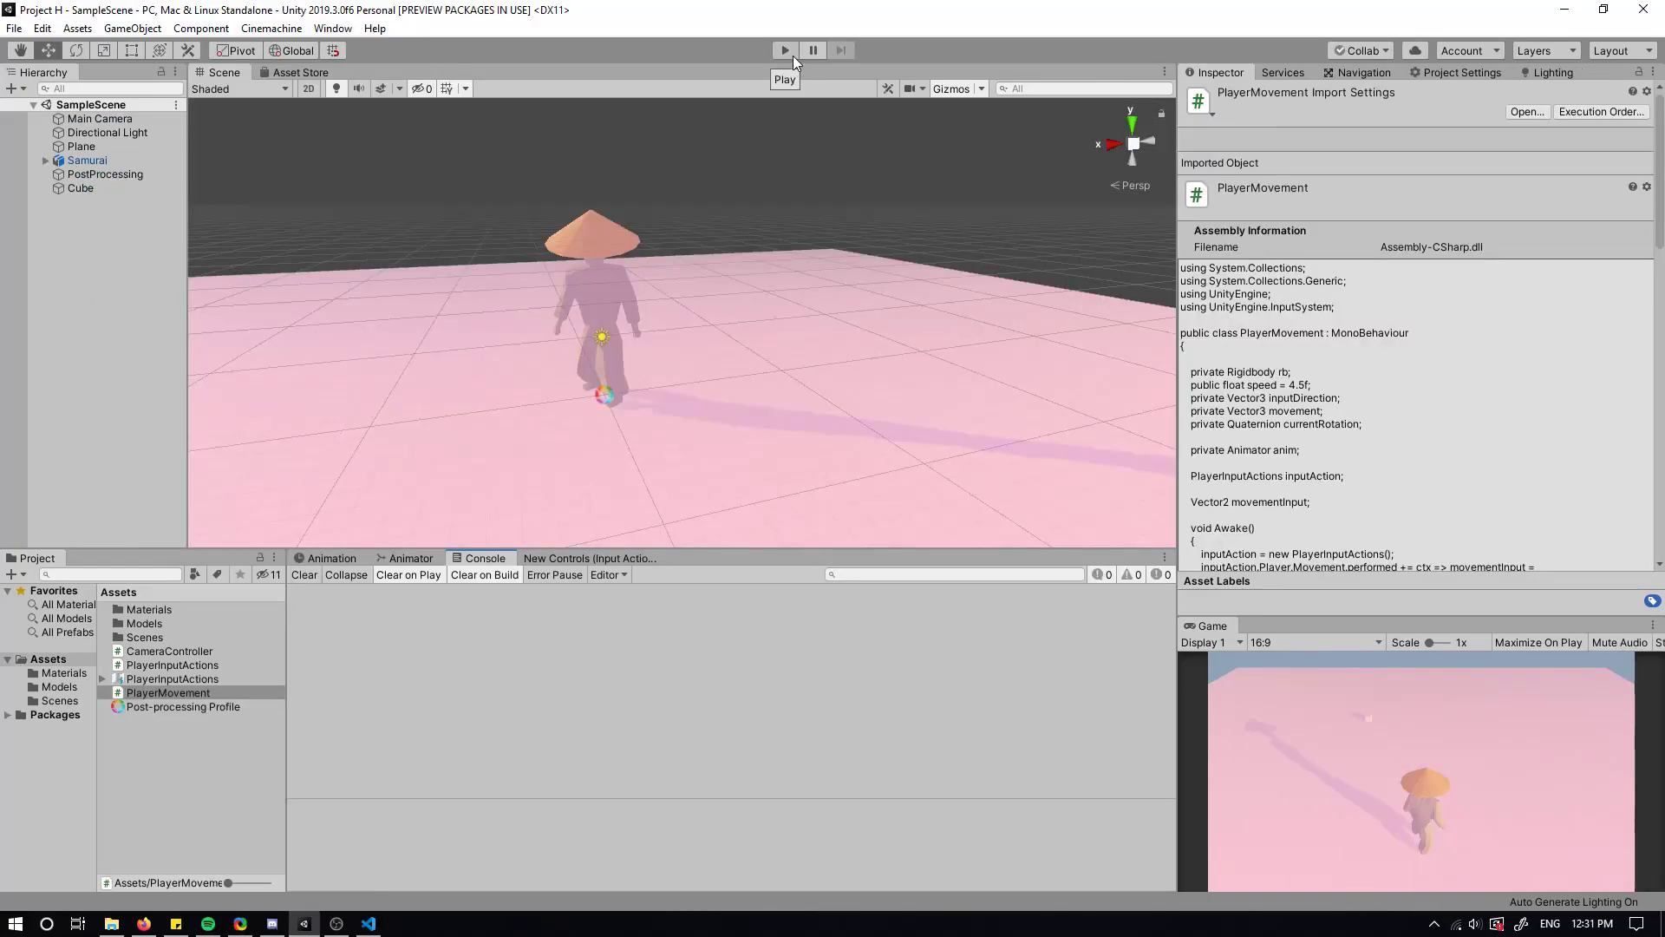
pyautogui.click(793, 56)
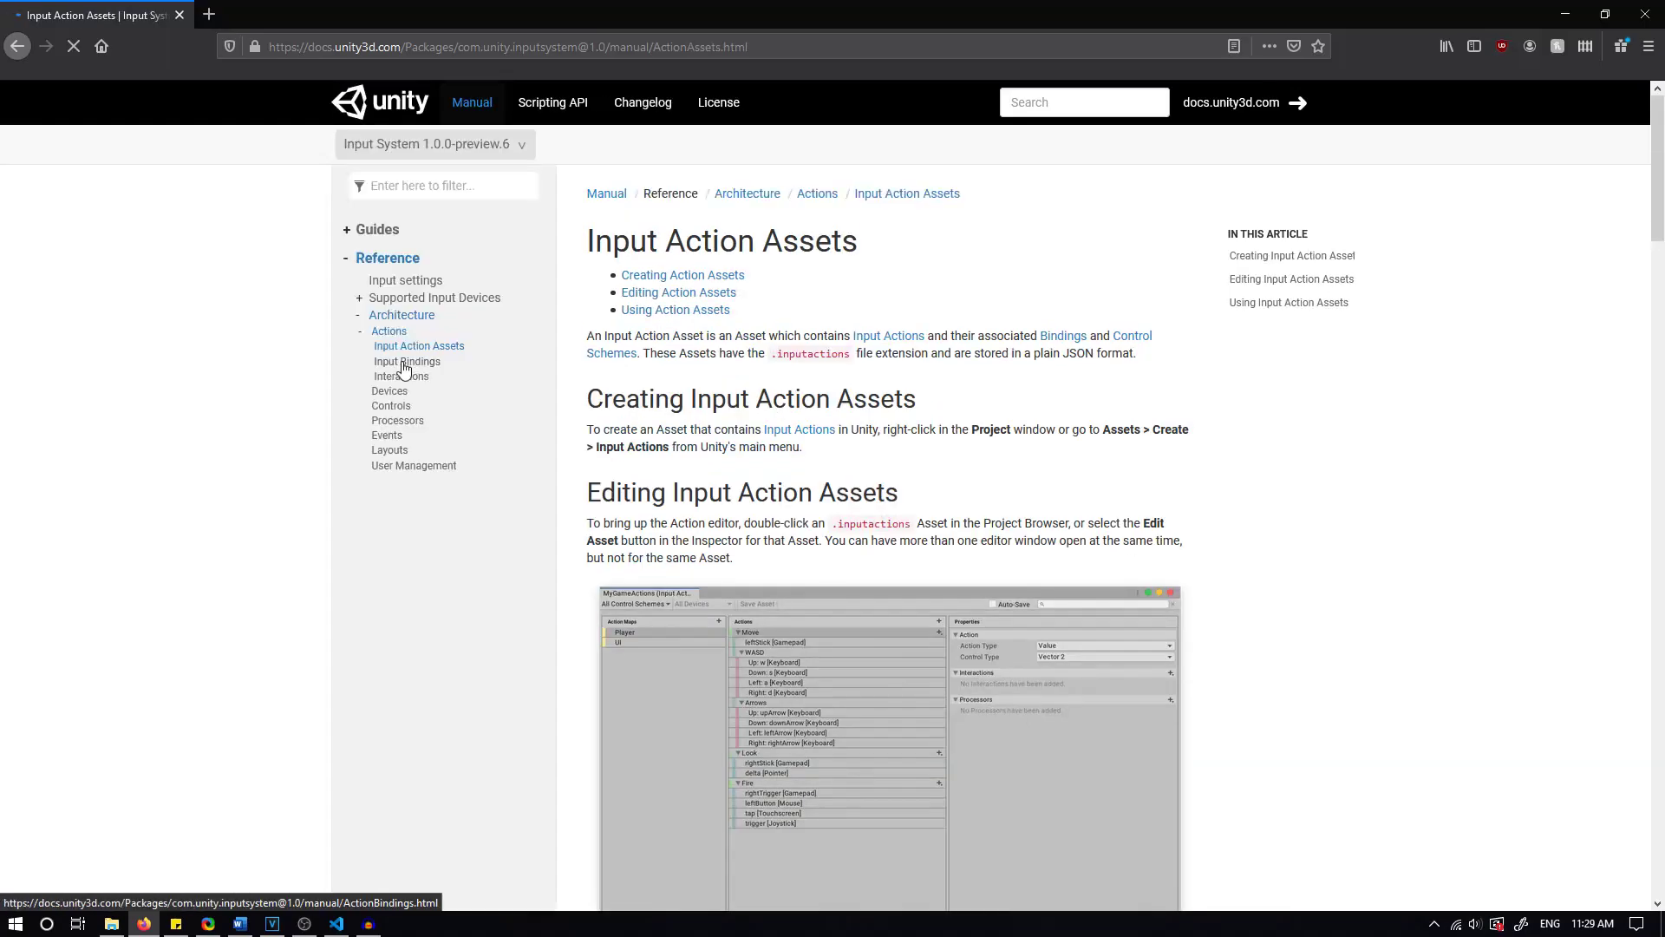
# In the web browser, read the Input Action Assets manual page, covering editing of action maps, actions and bindings
pyautogui.scroll(-4, 907, 444)
pyautogui.scroll(-10, 908, 444)
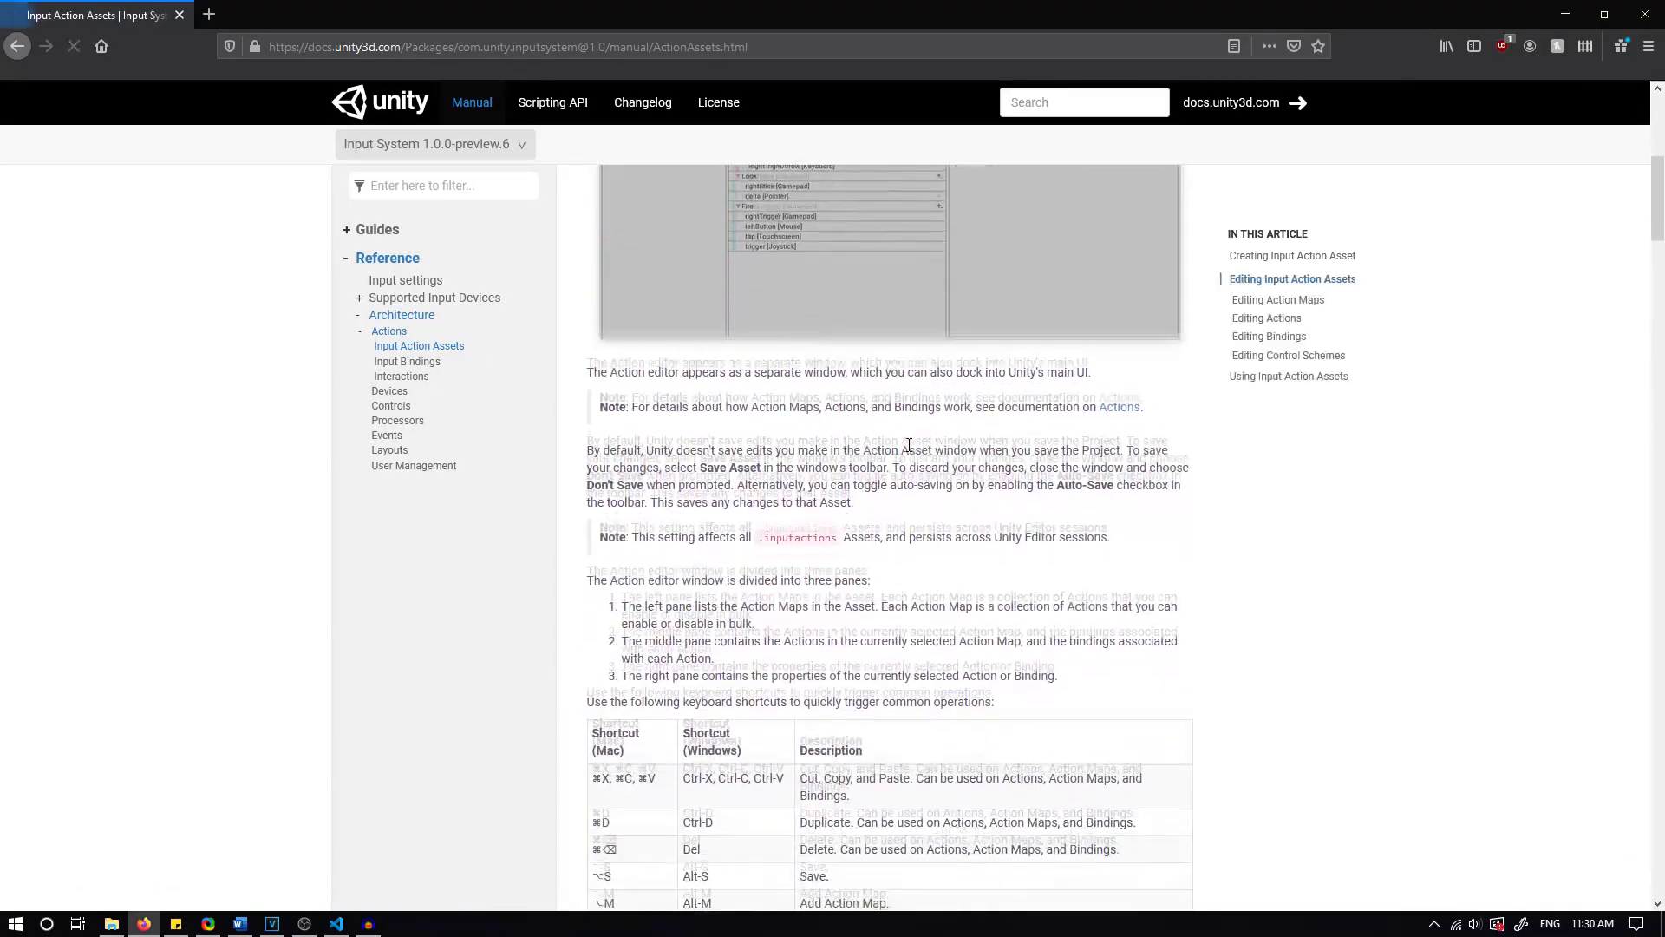
pyautogui.scroll(-10, 912, 451)
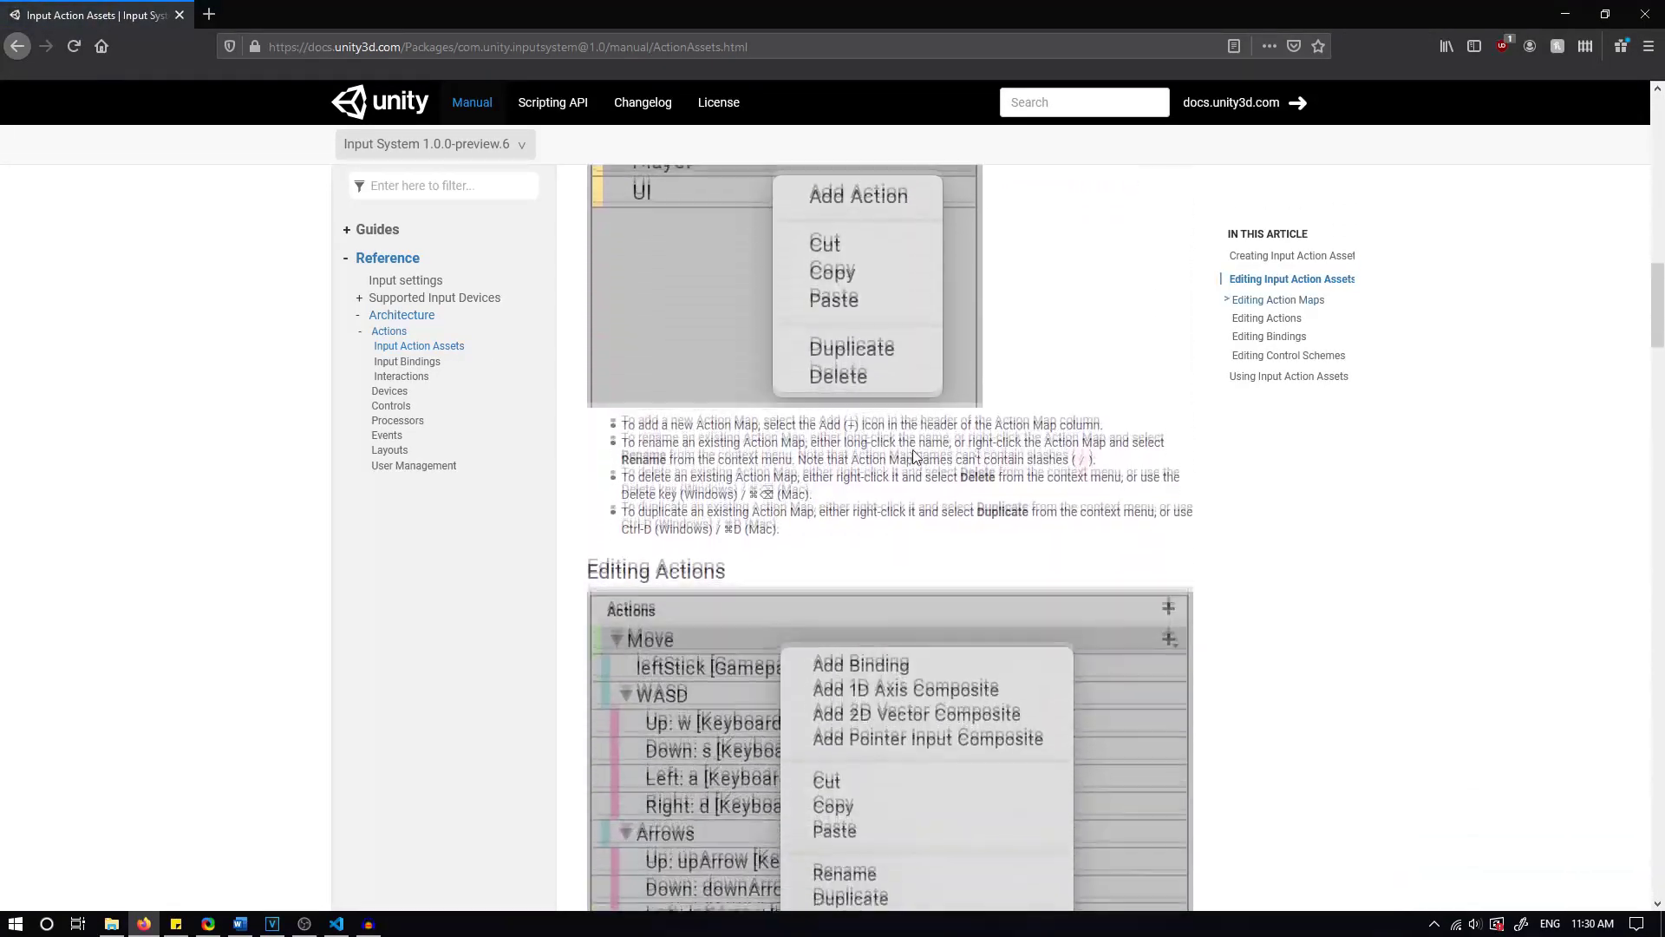
pyautogui.scroll(-10, 913, 453)
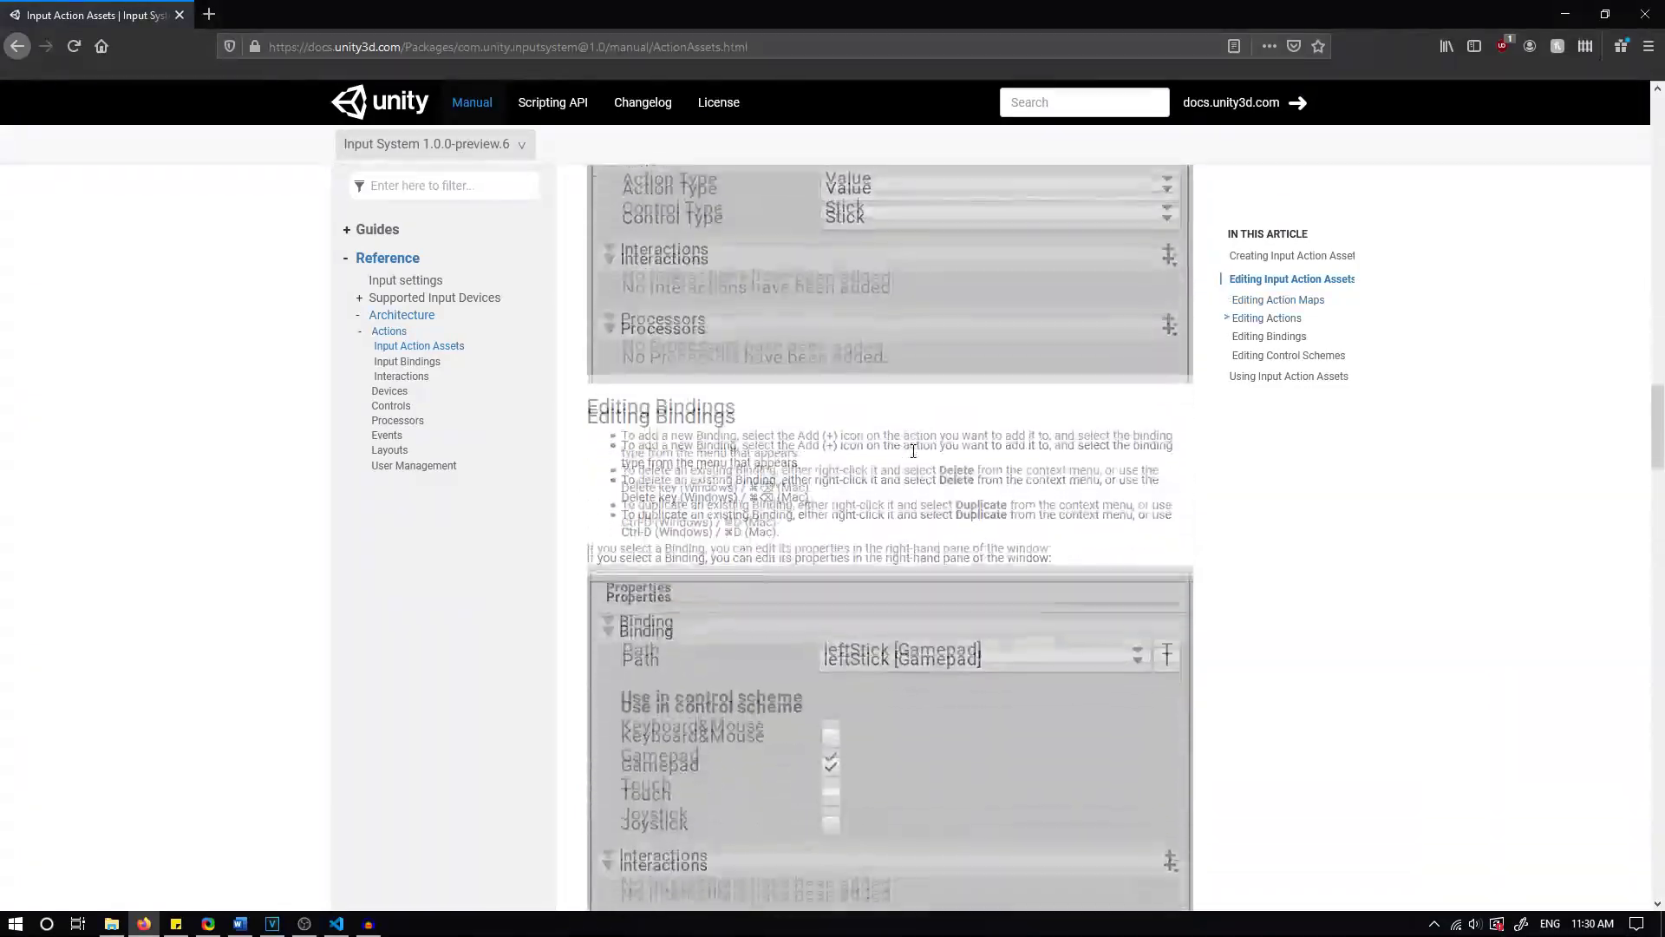
pyautogui.scroll(-2, 912, 451)
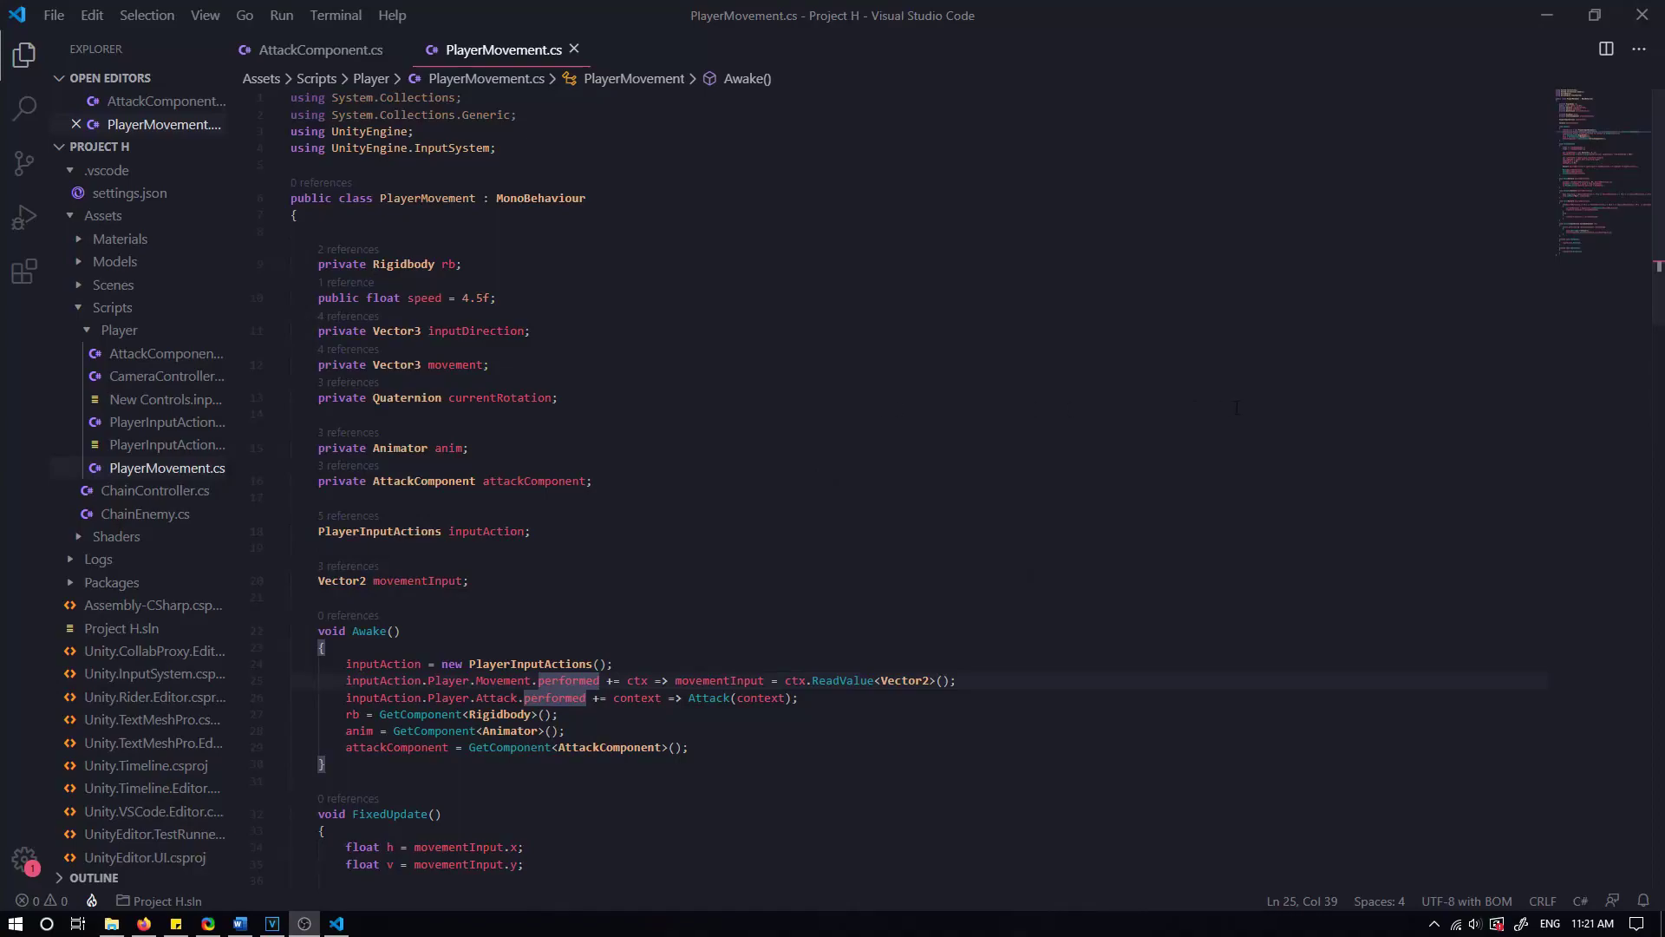
# In Visual Studio Code, review PlayerMovement.cs from its fields to FixedUpdate(), highlighting the Movement.performed line in Awake()
pyautogui.scroll(-1, 1237, 407)
pyautogui.scroll(-1, 1329, 416)
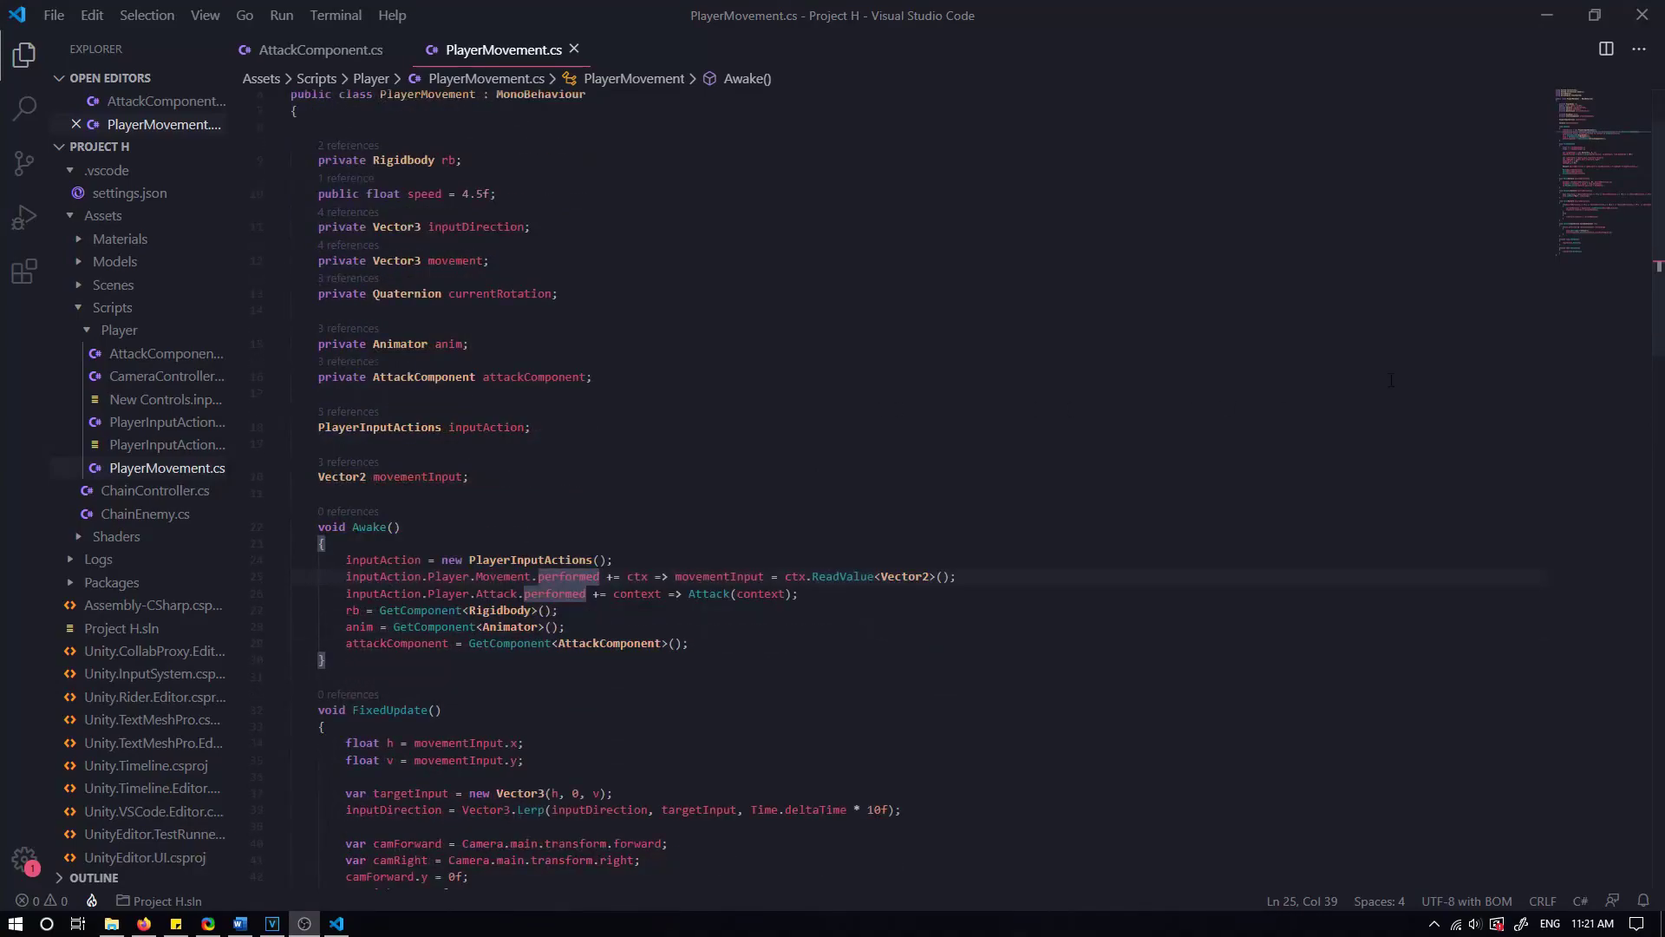
pyautogui.scroll(2, 1661, 132)
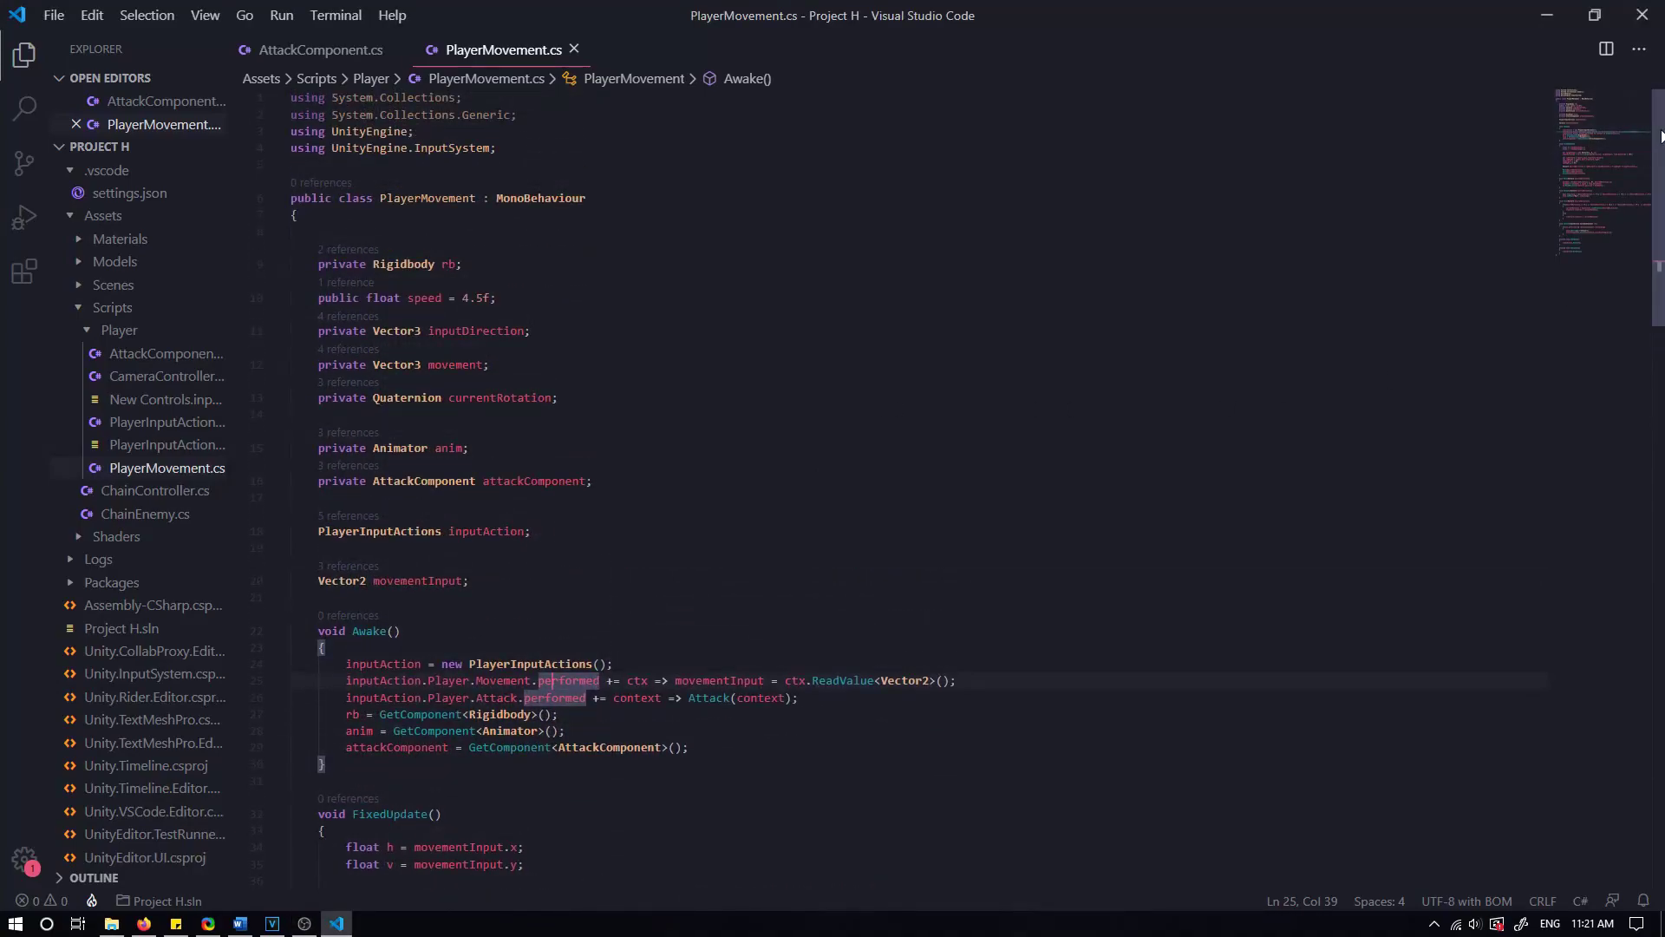
pyautogui.moveTo(1661, 132); pyautogui.dragTo(1653, 216)
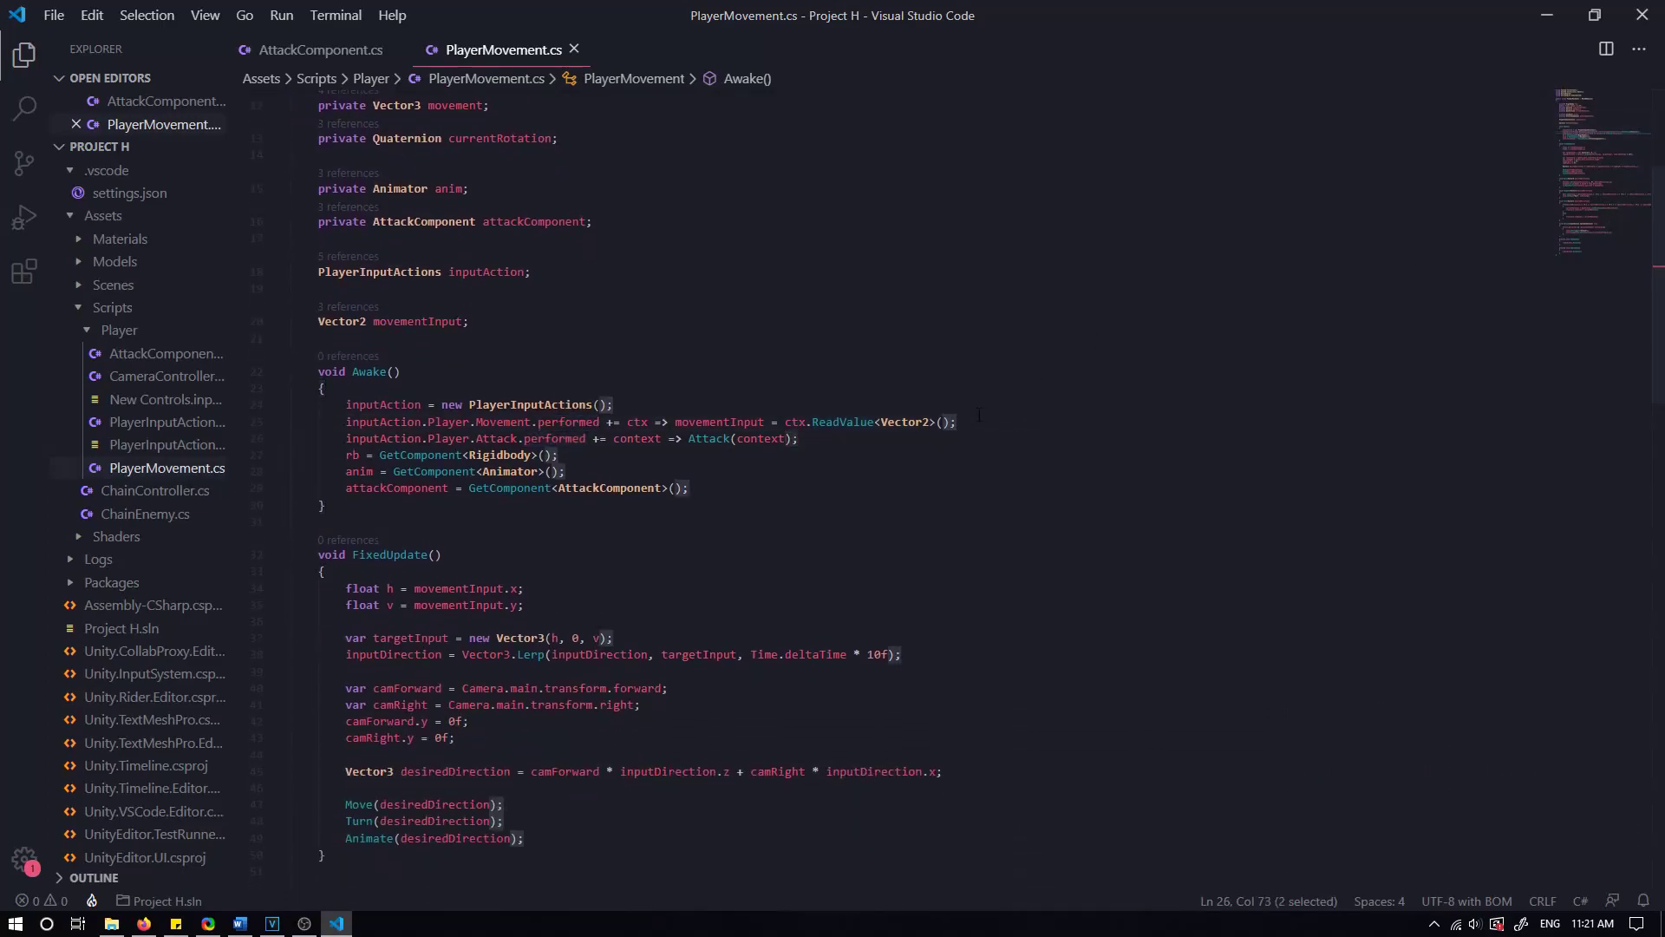
pyautogui.moveTo(662, 422); pyautogui.dragTo(374, 422)
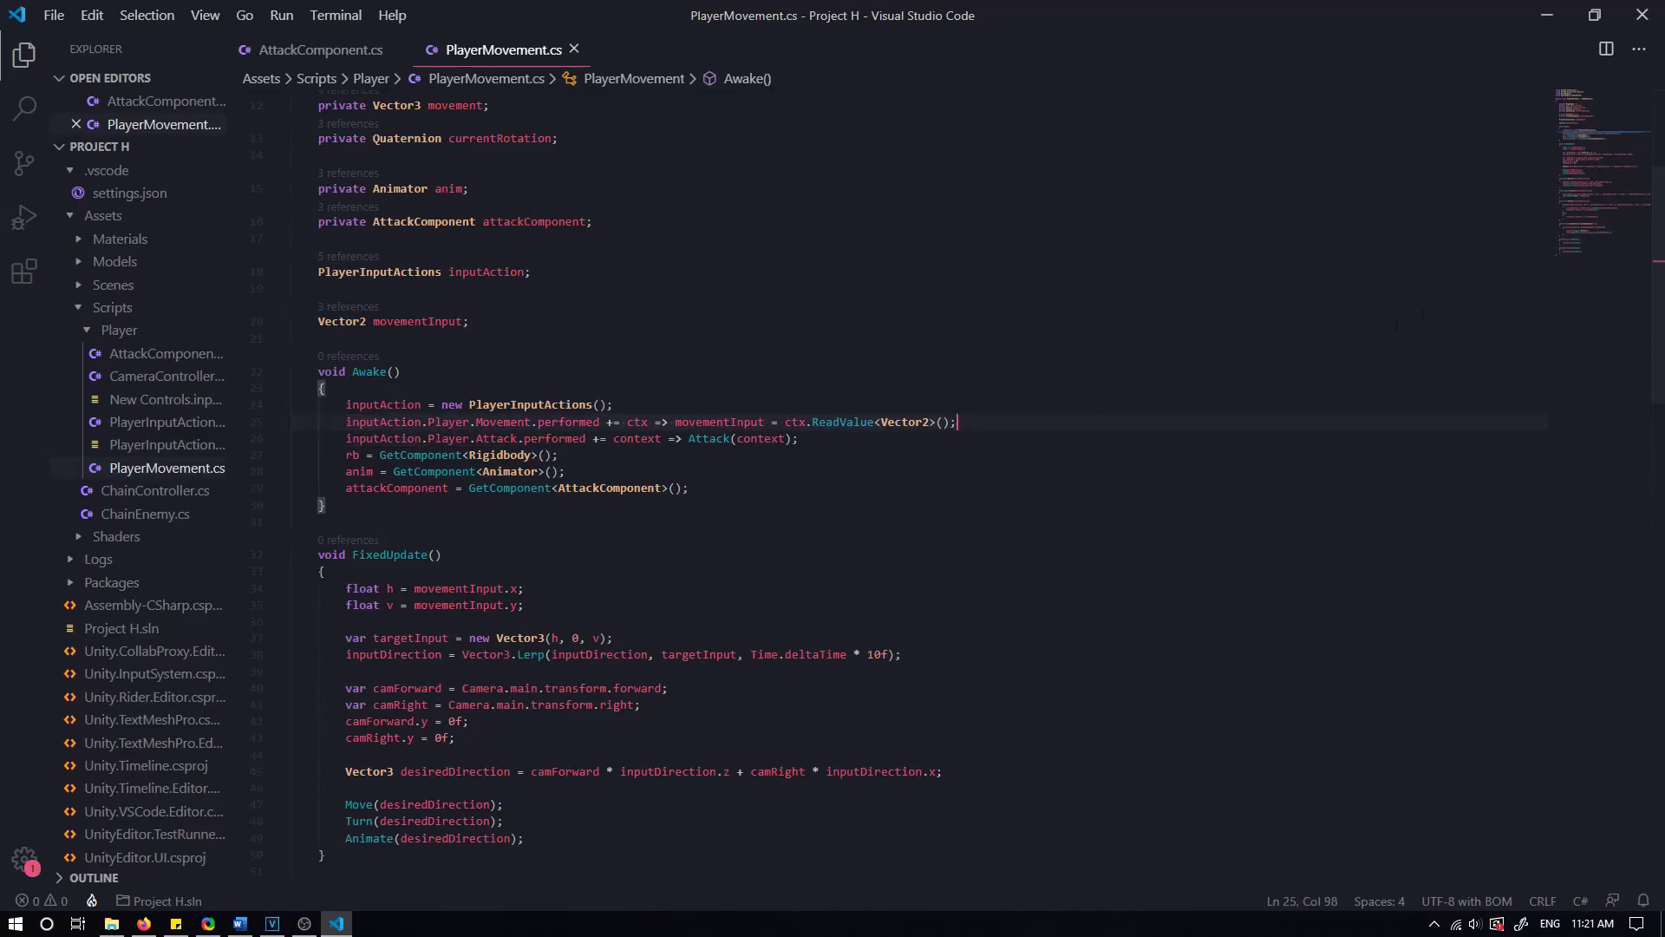
pyautogui.moveTo(1659, 228); pyautogui.dragTo(1652, 313)
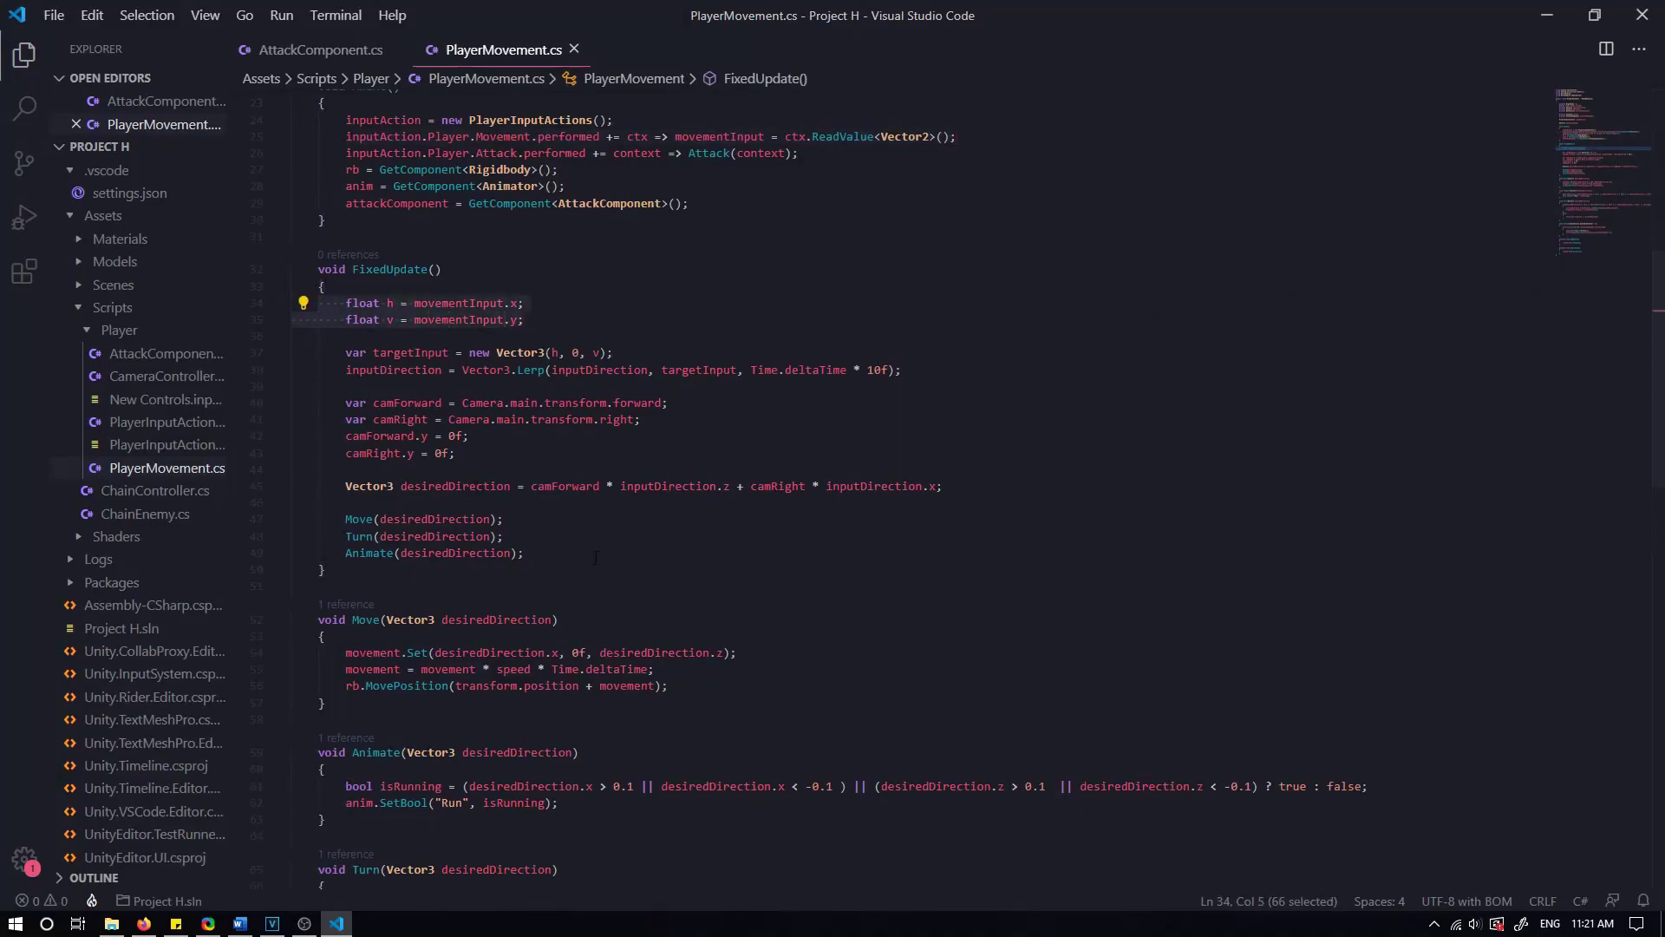
# Highlight the direction calculations and method calls in FixedUpdate() and the body of Move(), and examine Animate()
pyautogui.moveTo(596, 557); pyautogui.dragTo(237, 347)
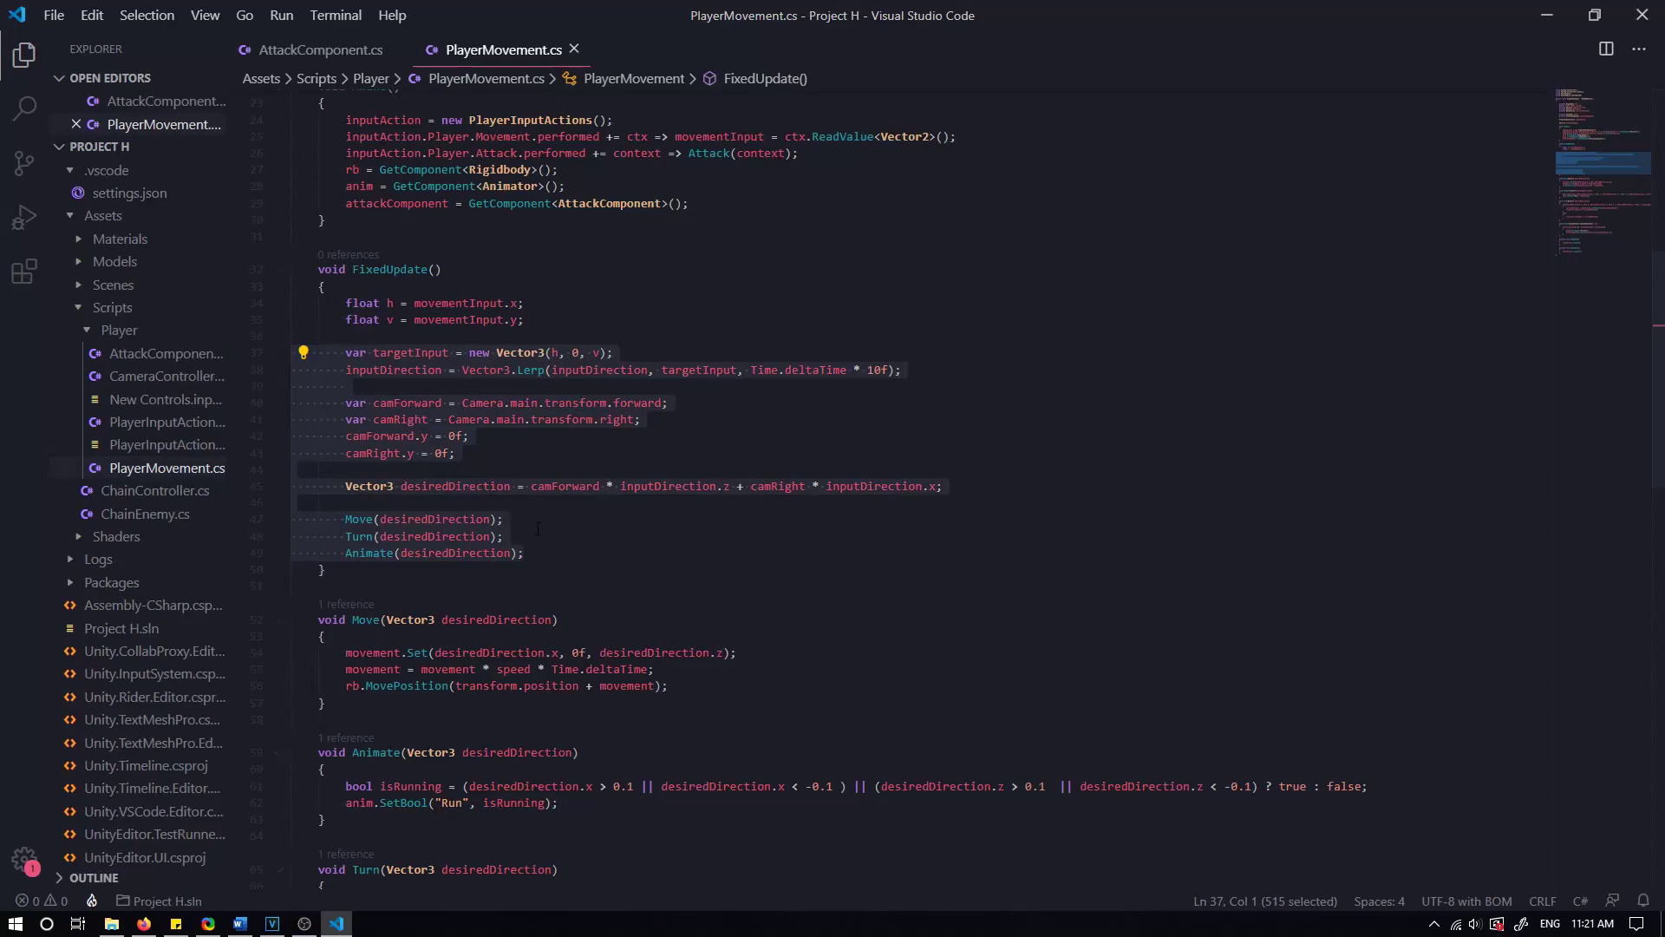
pyautogui.moveTo(326, 702); pyautogui.dragTo(252, 649)
pyautogui.click(552, 752)
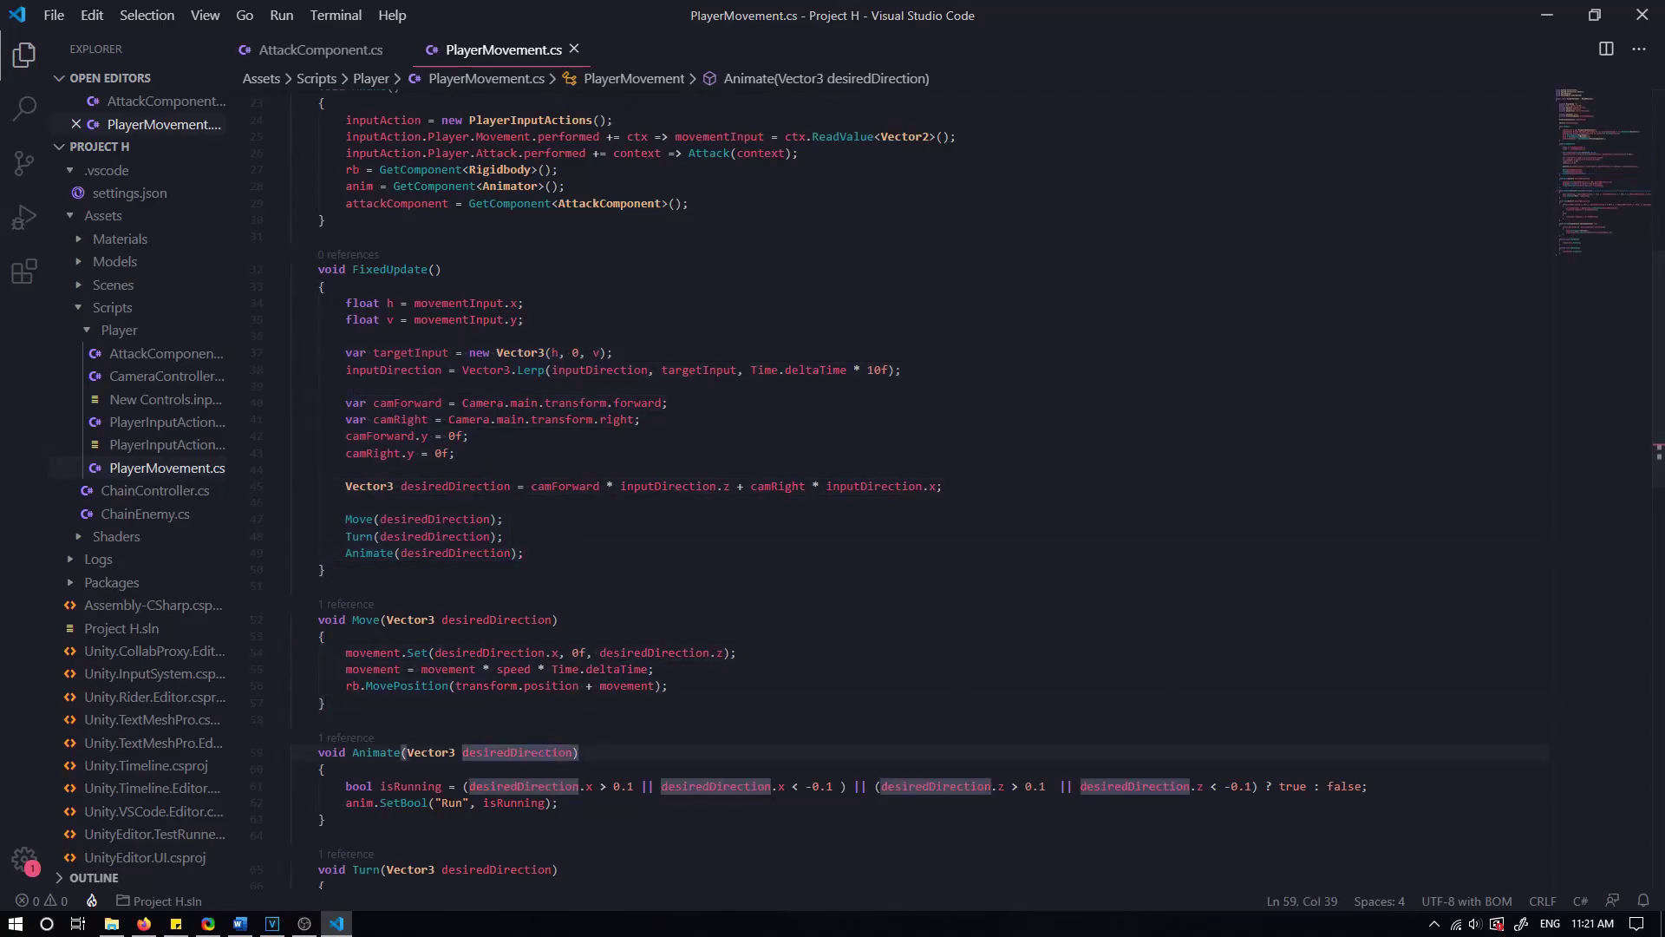
# Return to the Awake() method in PlayerMovement.cs and look over the performed input bindings and nearby code
pyautogui.scroll(6, 553, 752)
pyautogui.click(552, 680)
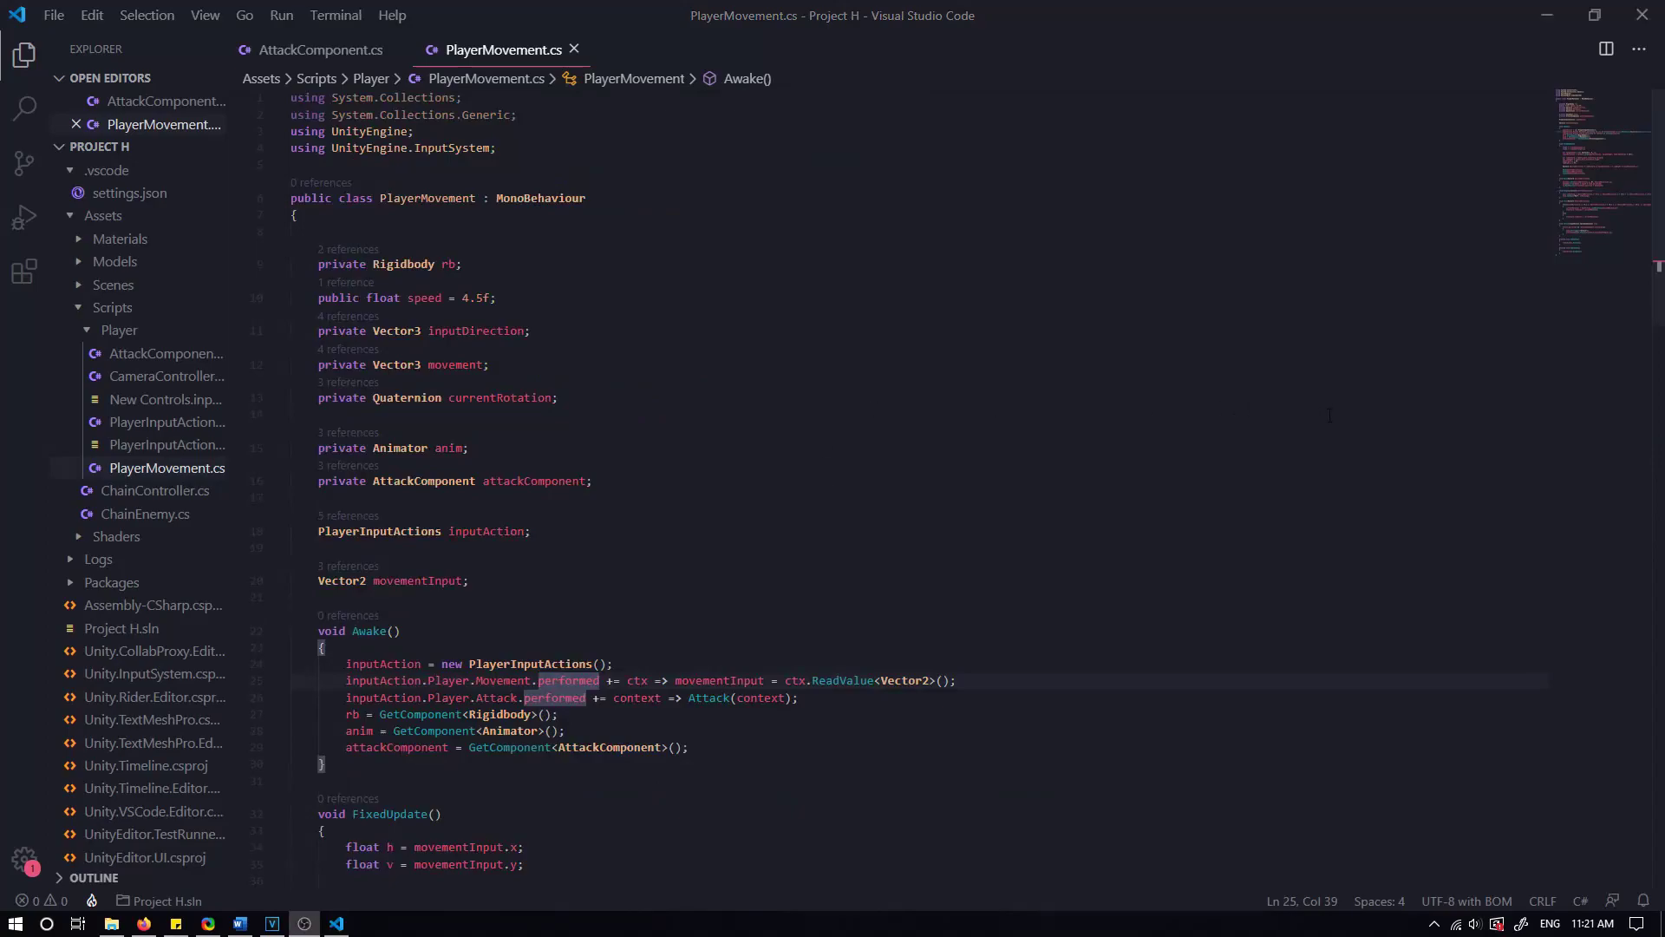
pyautogui.scroll(-2, 1328, 416)
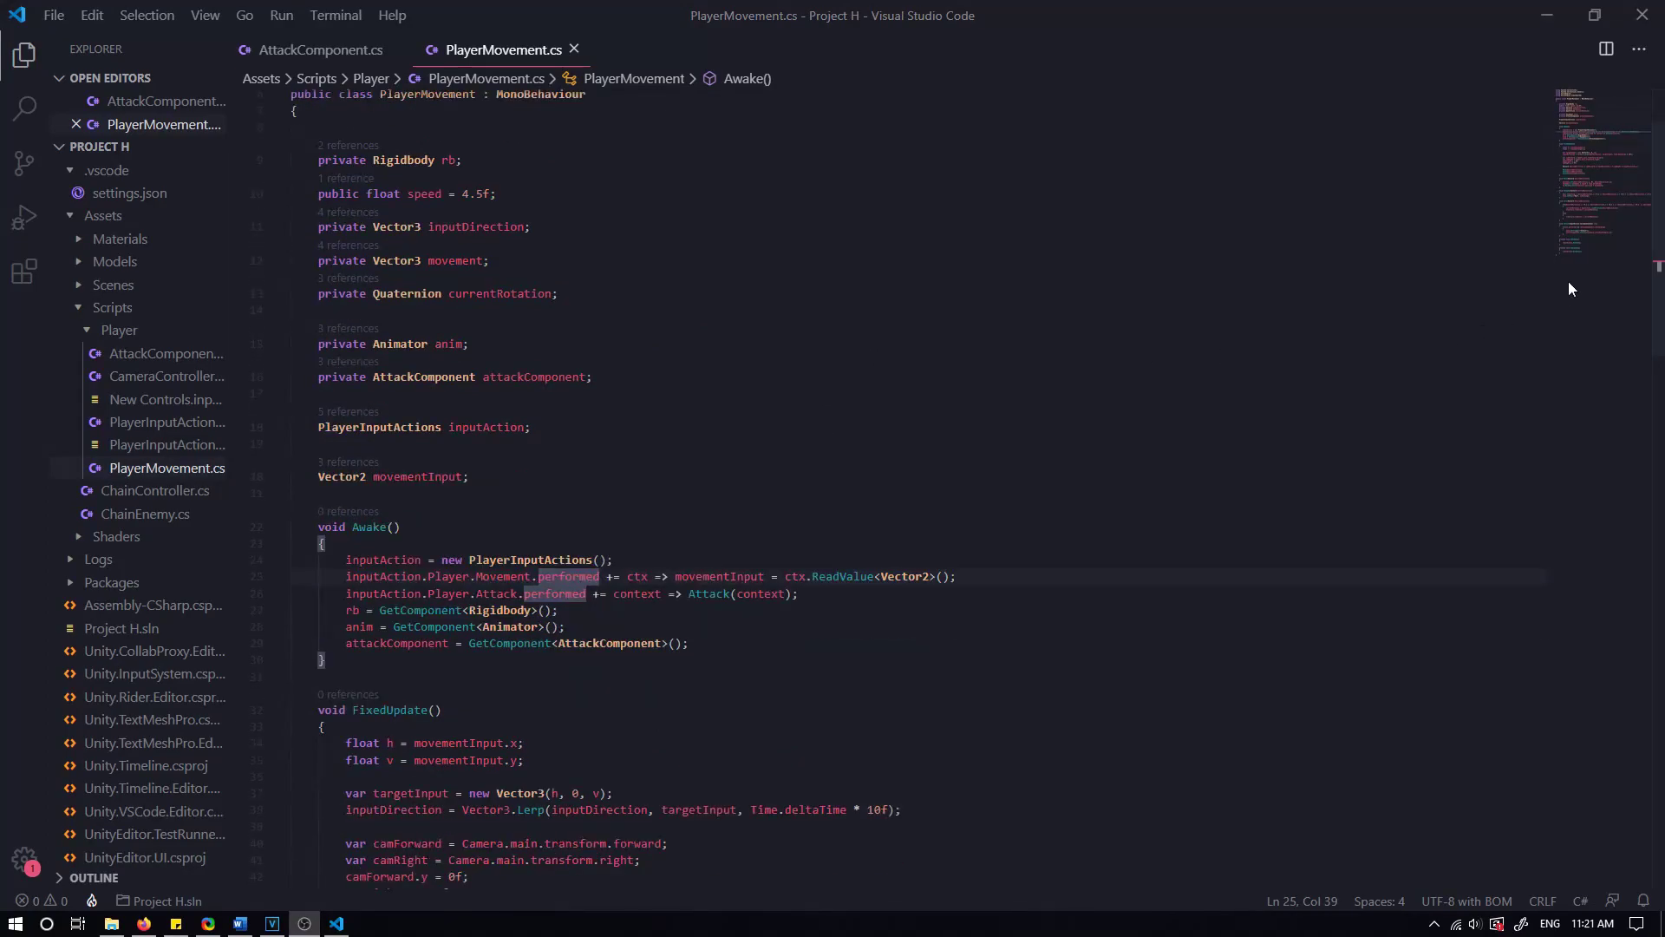
pyautogui.scroll(2, 1652, 130)
pyautogui.scroll(-1, 1662, 135)
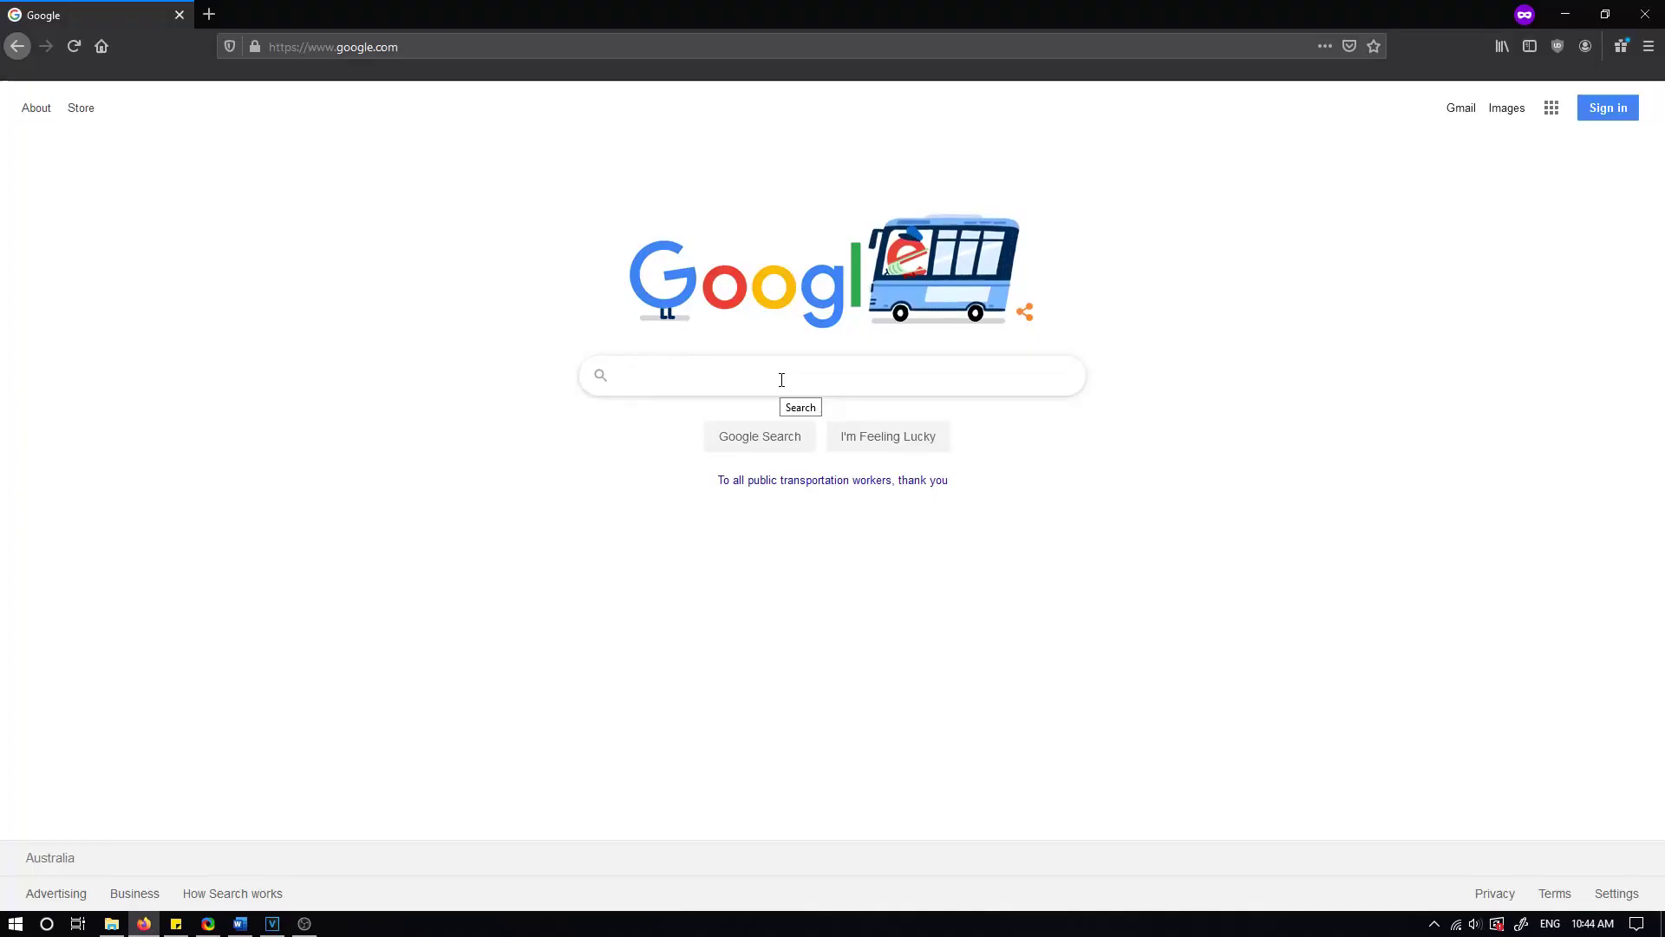
# In the web browser, search Google for SAMURAI WEAPONS and open a weapon section of Tofugu's Ancient Japanese Weapons article
pyautogui.write('SAMU')
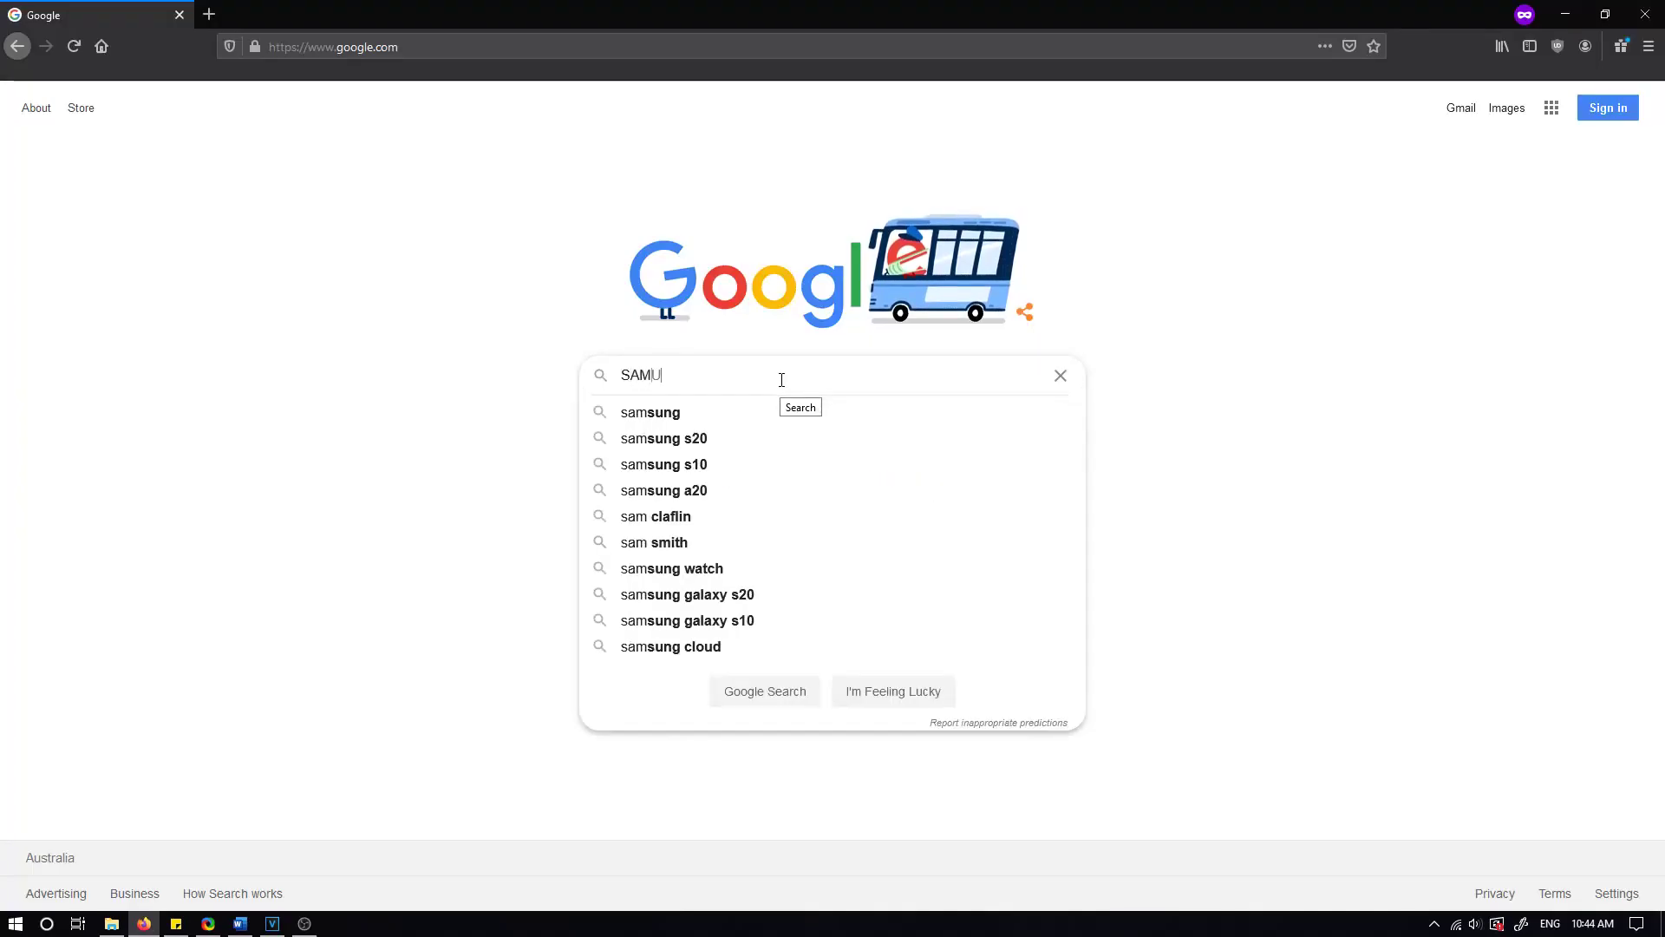
pyautogui.write('RAI WEAPONS')
pyautogui.press('Return')
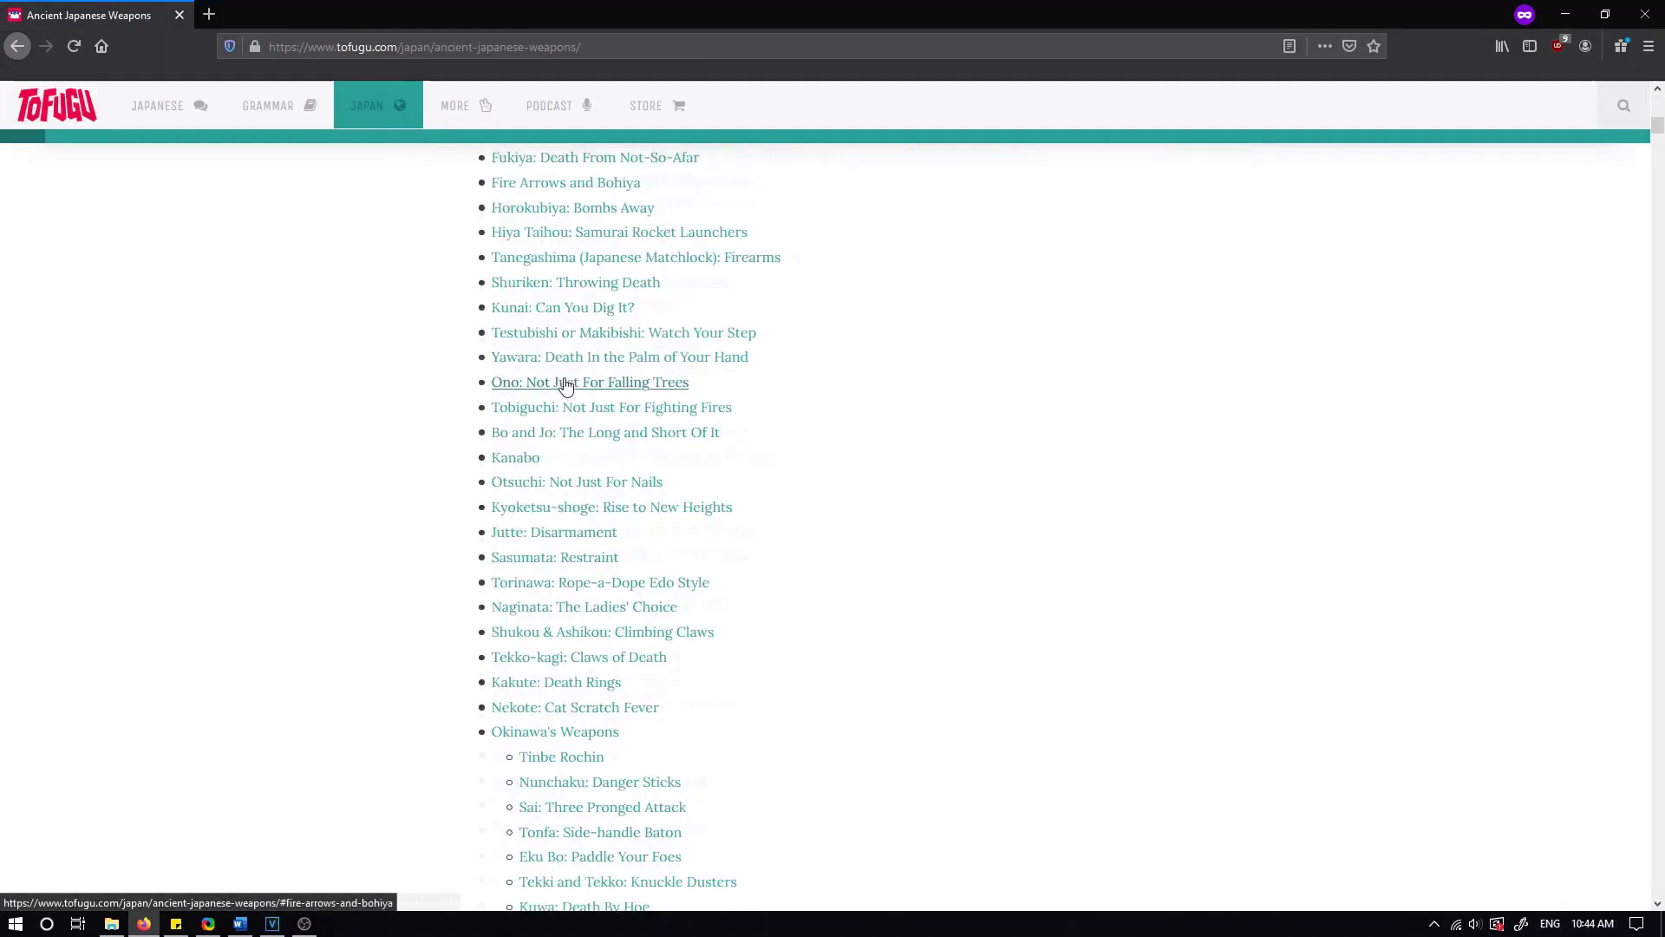
pyautogui.click(520, 382)
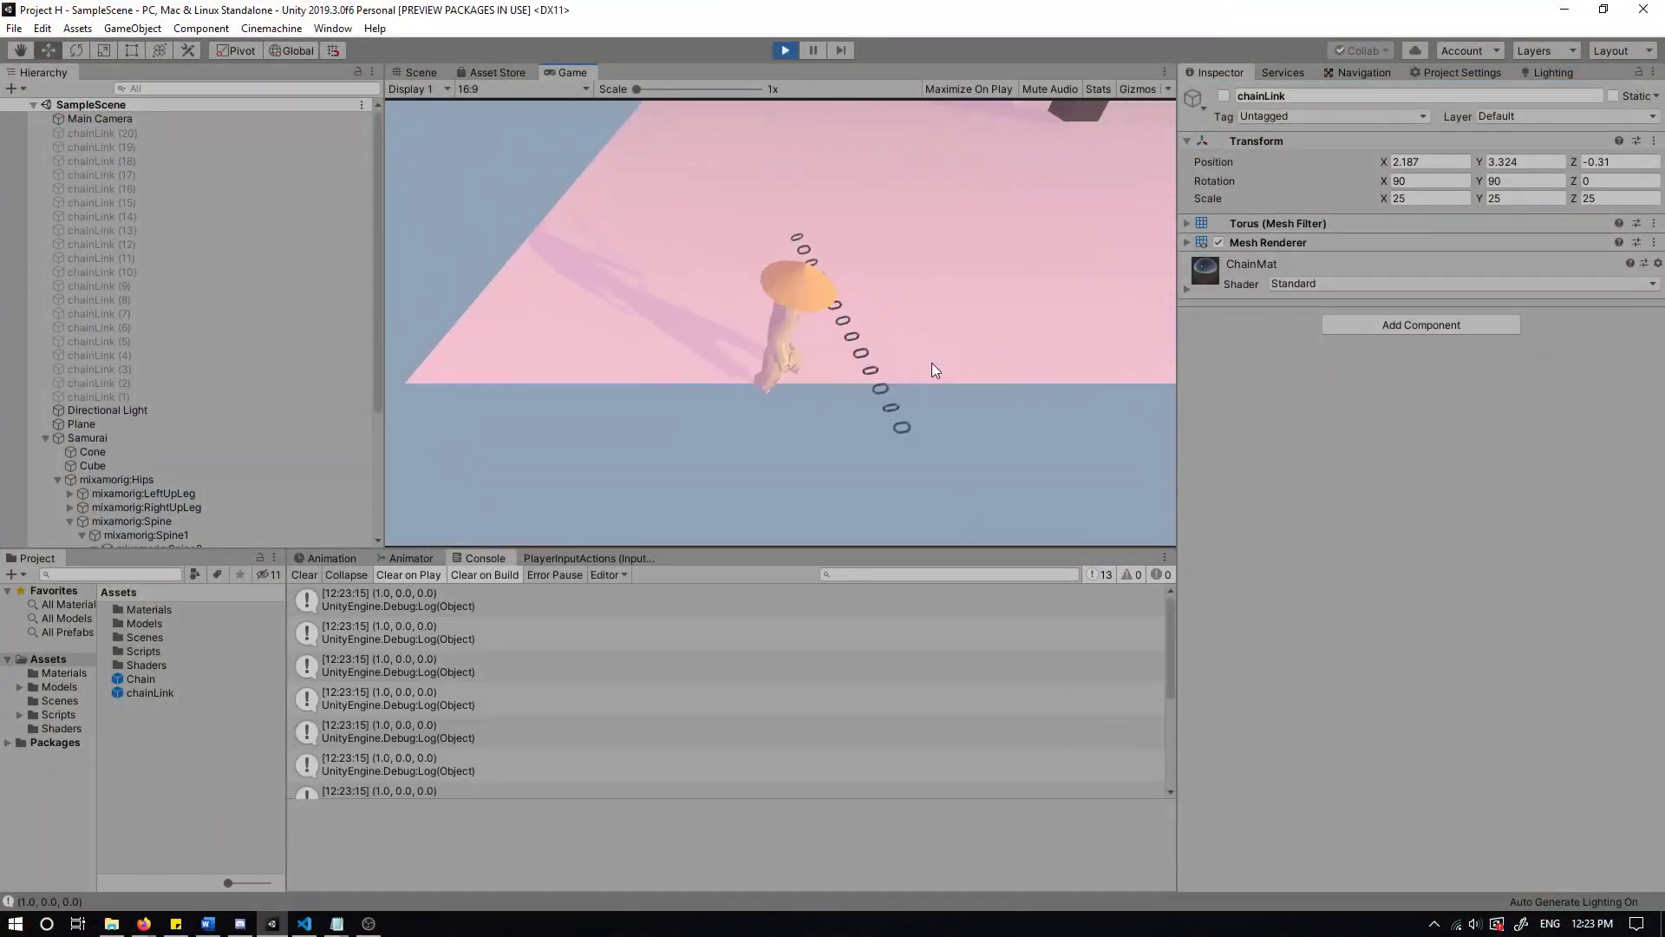
# In the pos line of AttackComponent.cs in Visual Studio Code, replace the plus sign following transform.forward.y with a multiplication sign
pyautogui.scroll(-4, 729, 690)
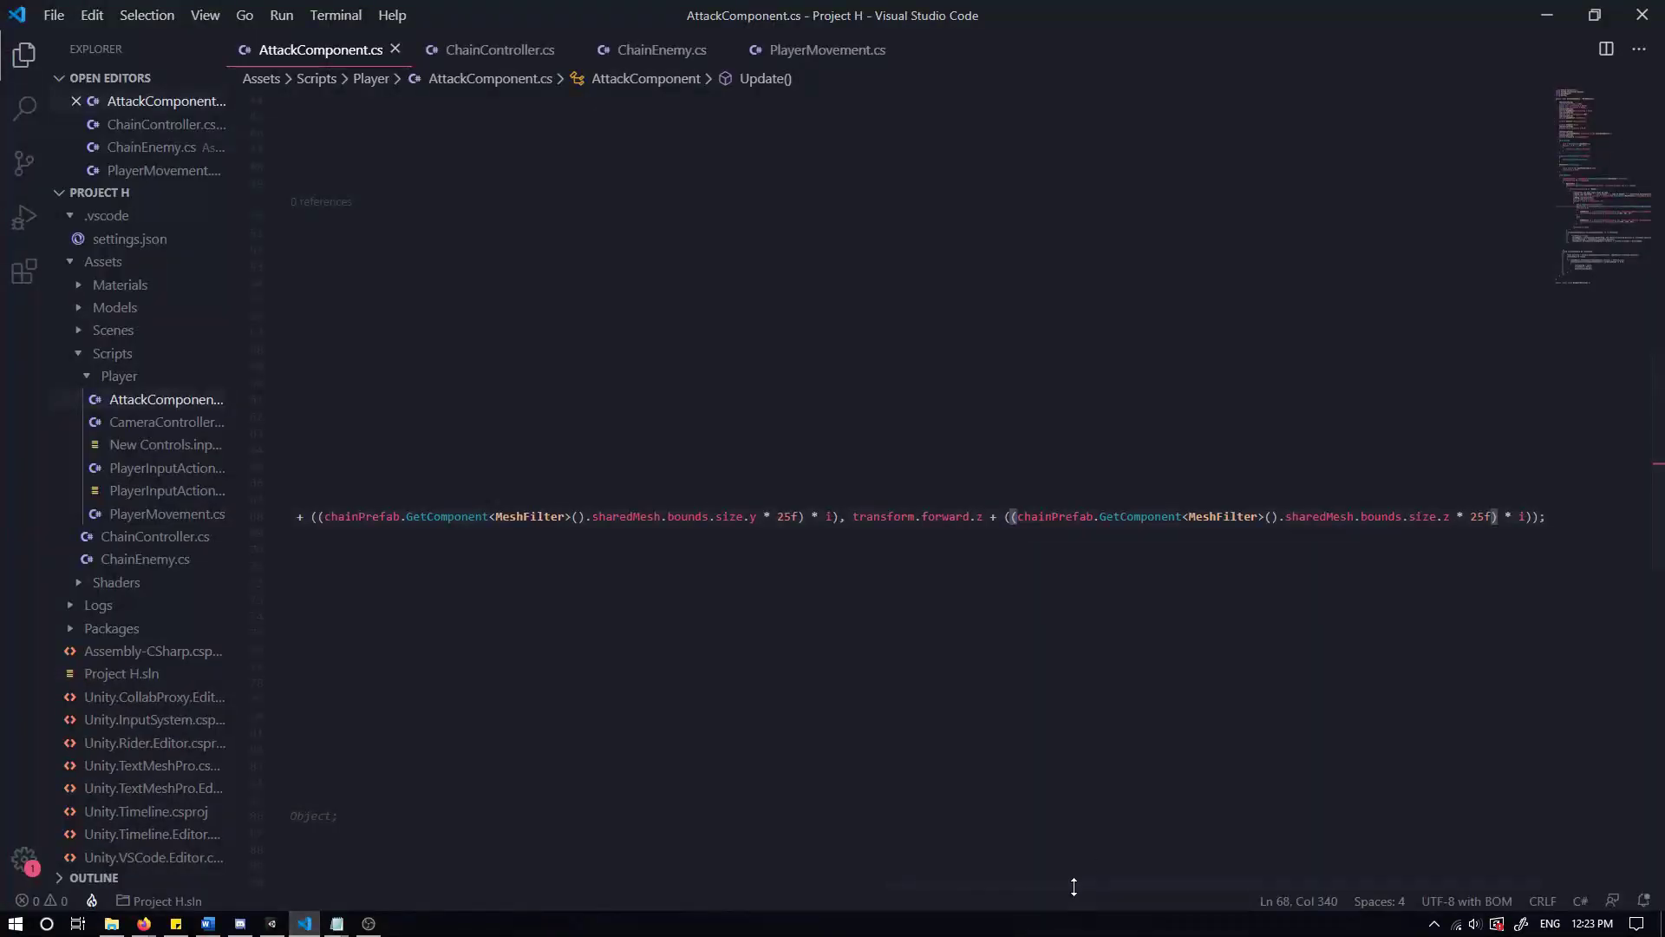
pyautogui.moveTo(1071, 881); pyautogui.dragTo(381, 886)
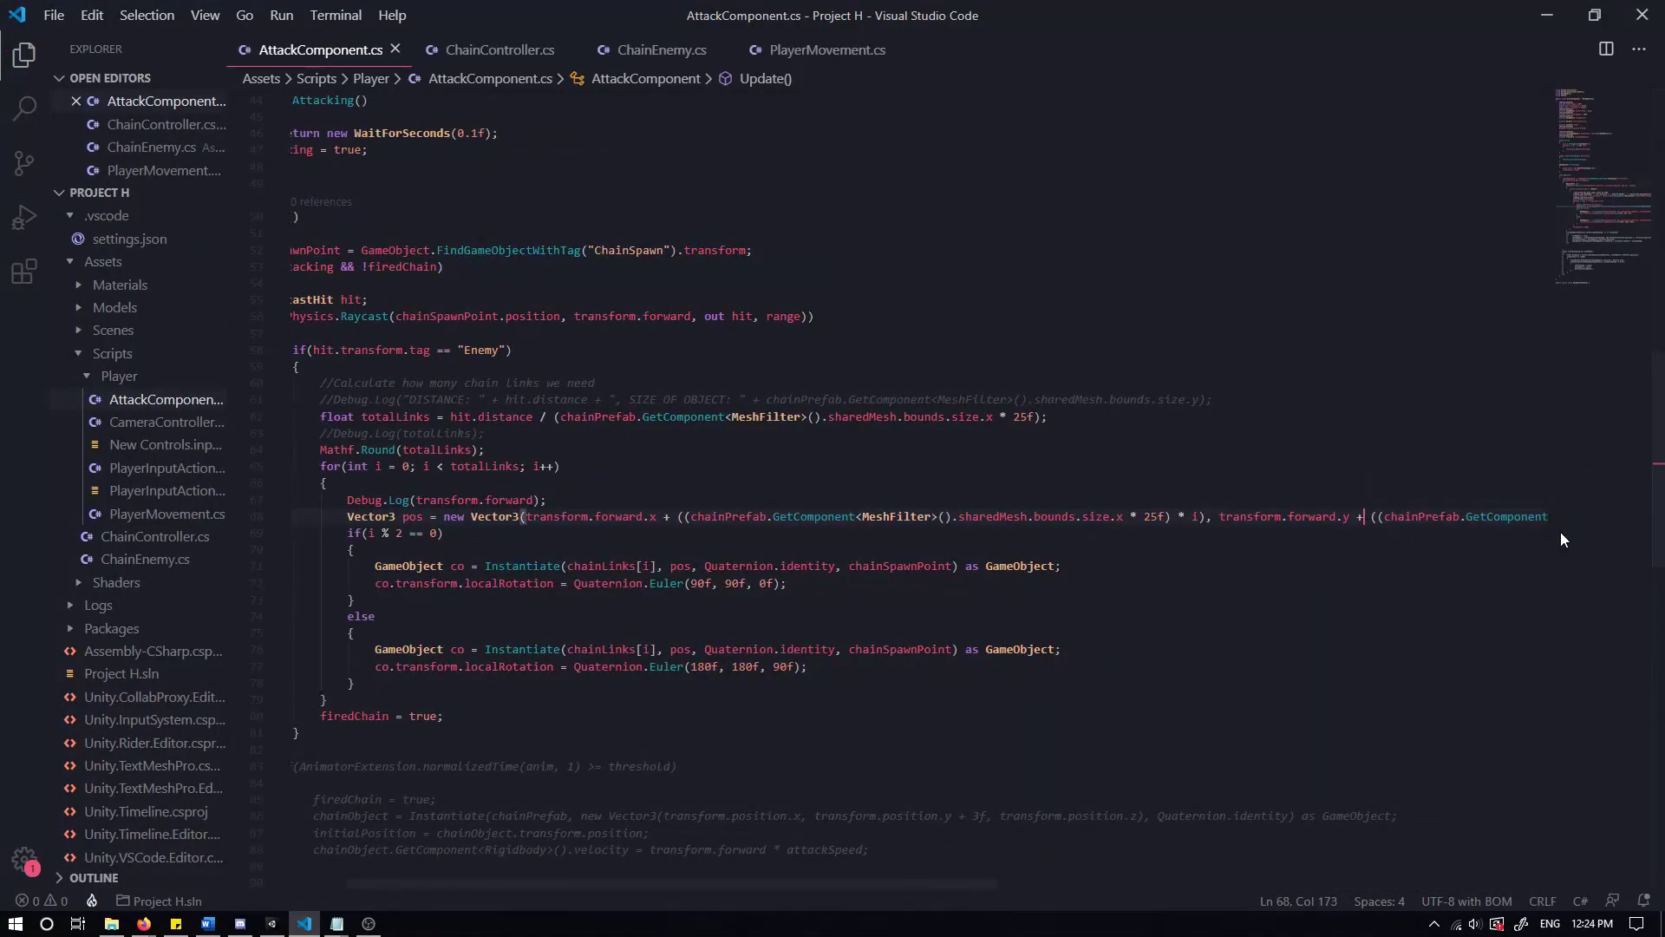
pyautogui.press('BackSpace')
pyautogui.write('*')
pyautogui.moveTo(874, 887); pyautogui.dragTo(1427, 886)
pyautogui.click(983, 517)
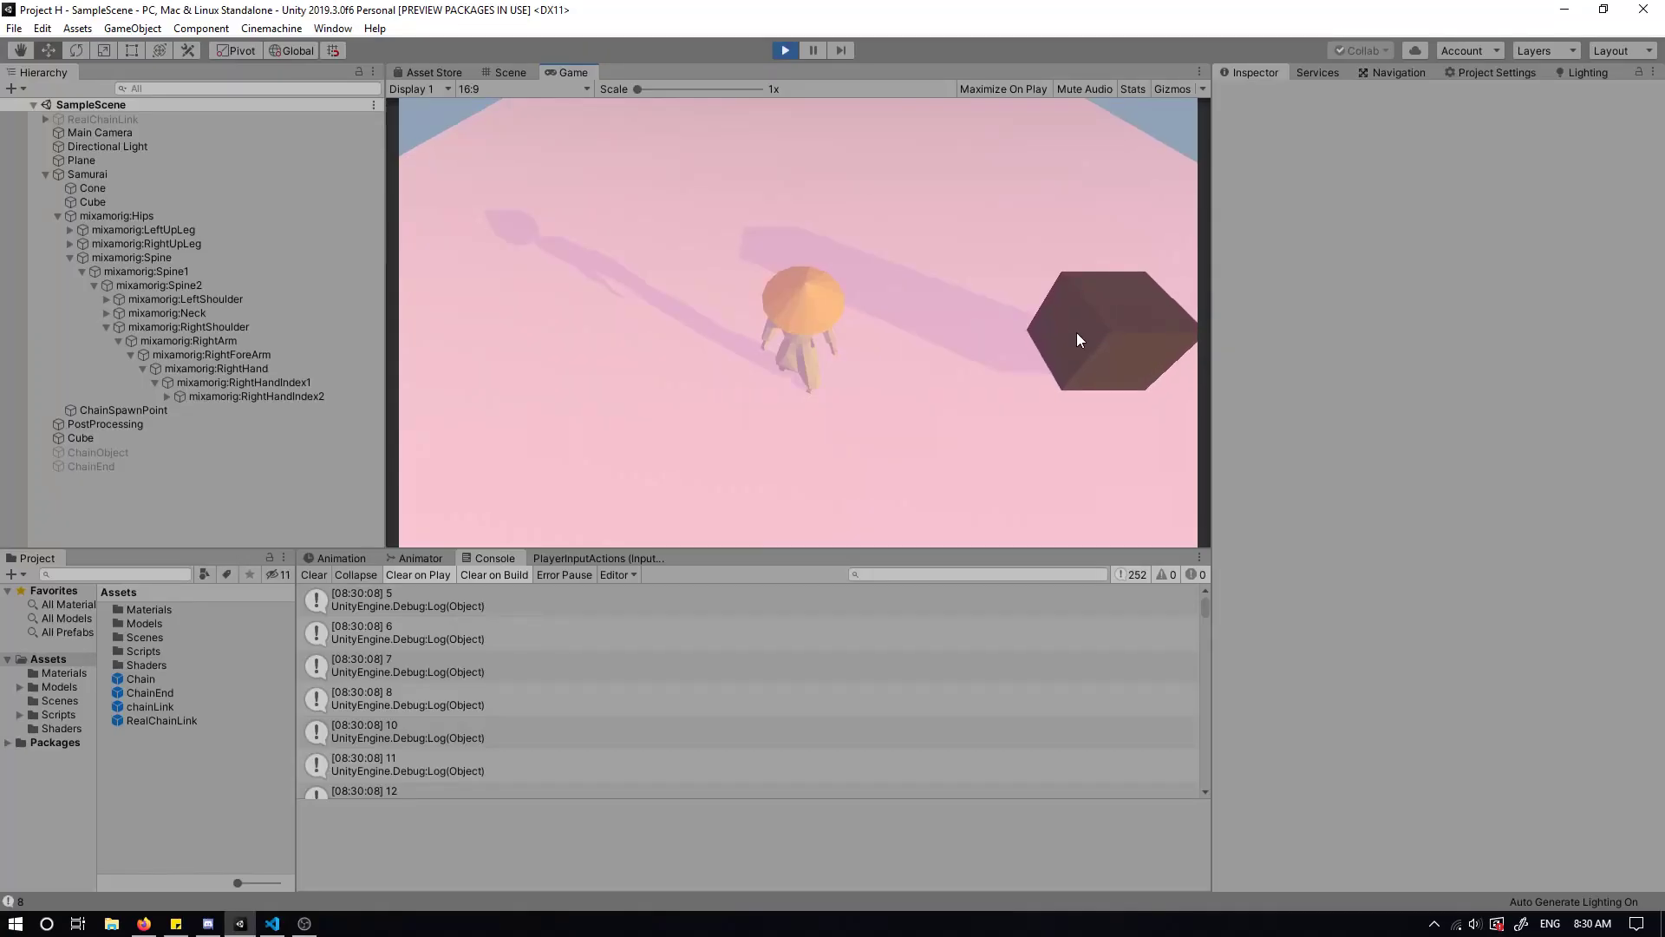
# In Unity, test the samurai's chain attack in play mode and restart the game
pyautogui.click(1053, 340)
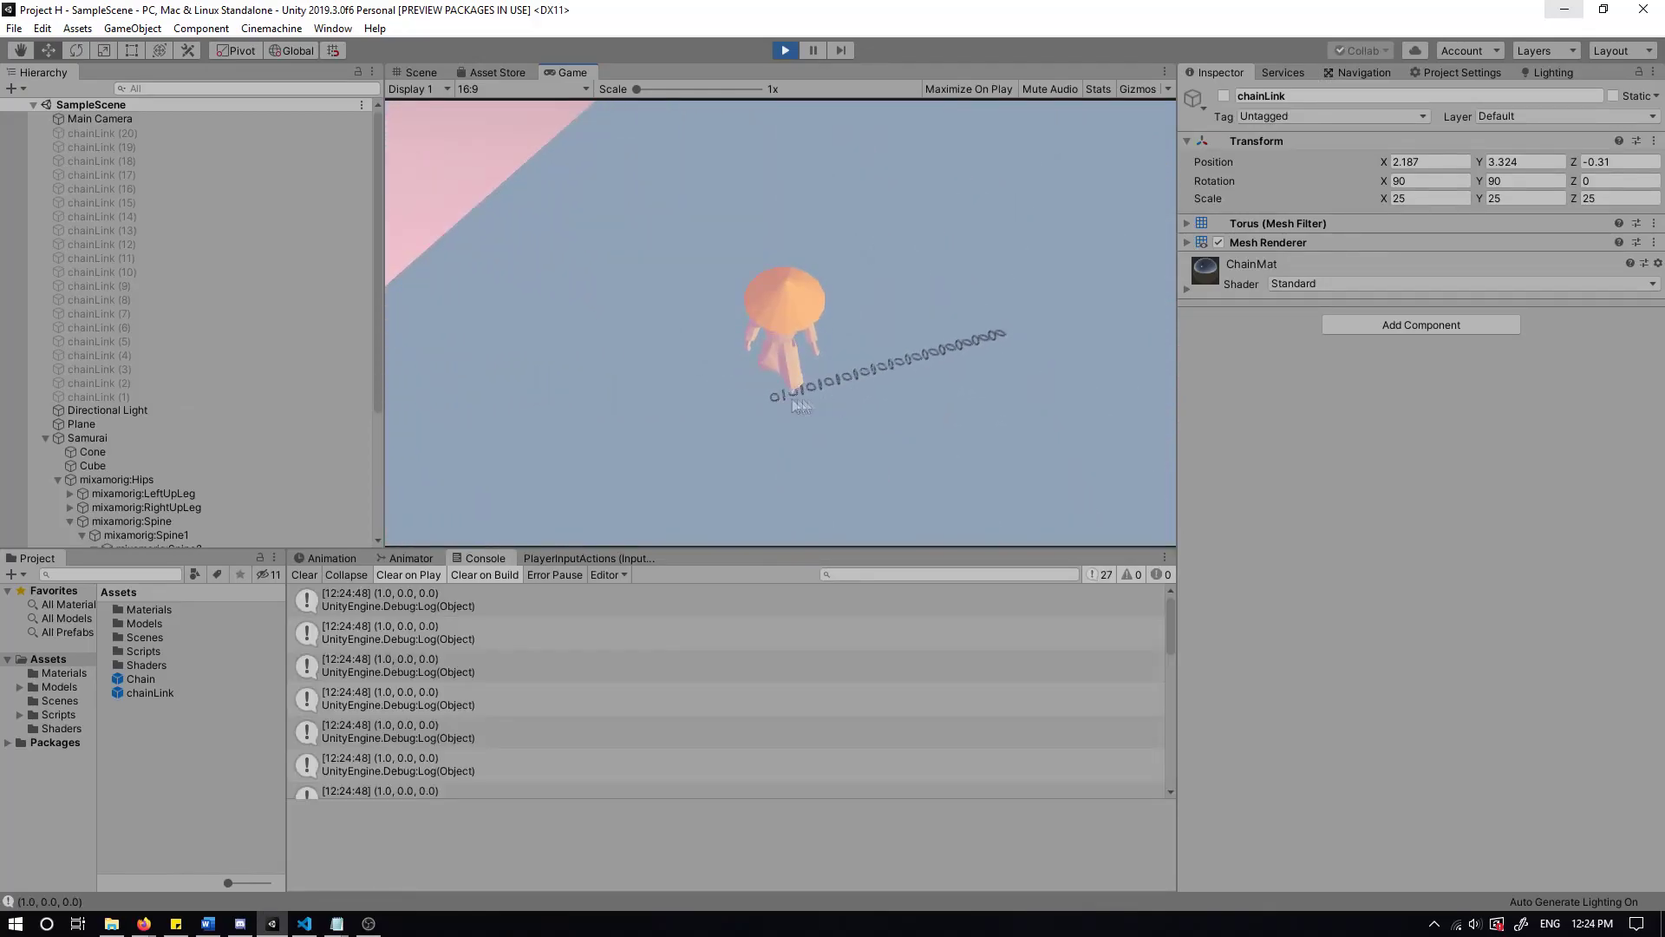
pyautogui.click(789, 50)
pyautogui.click(789, 50)
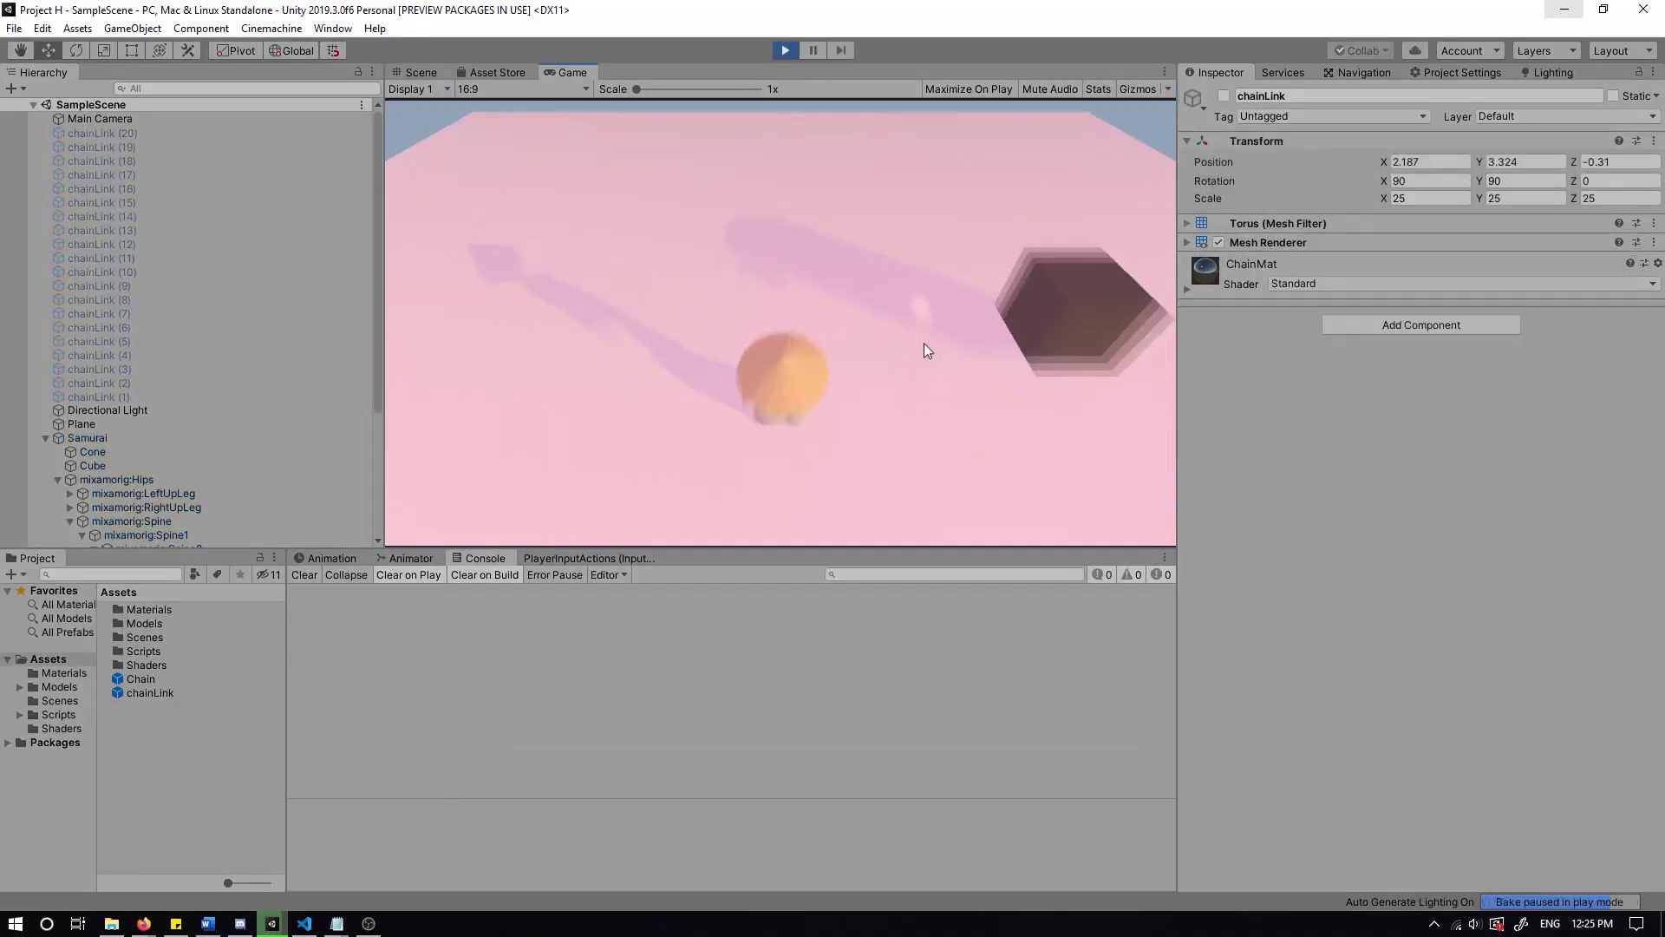
# Expand ChainSpawnPoint in the running scene and select all of its chainLink(Clone) objects
pyautogui.scroll(-4, 126, 381)
pyautogui.click(167, 485)
pyautogui.scroll(-7, 208, 364)
pyautogui.click(243, 124)
pyautogui.keyDown('shift'); pyautogui.click(278, 484); pyautogui.keyUp('shift')
# Examine the selected chain links up close in the Scene view and stop play mode
pyautogui.click(420, 72)
pyautogui.scroll(5, 895, 349)
pyautogui.moveTo(895, 349); pyautogui.dragTo(526, 472, button='middle')
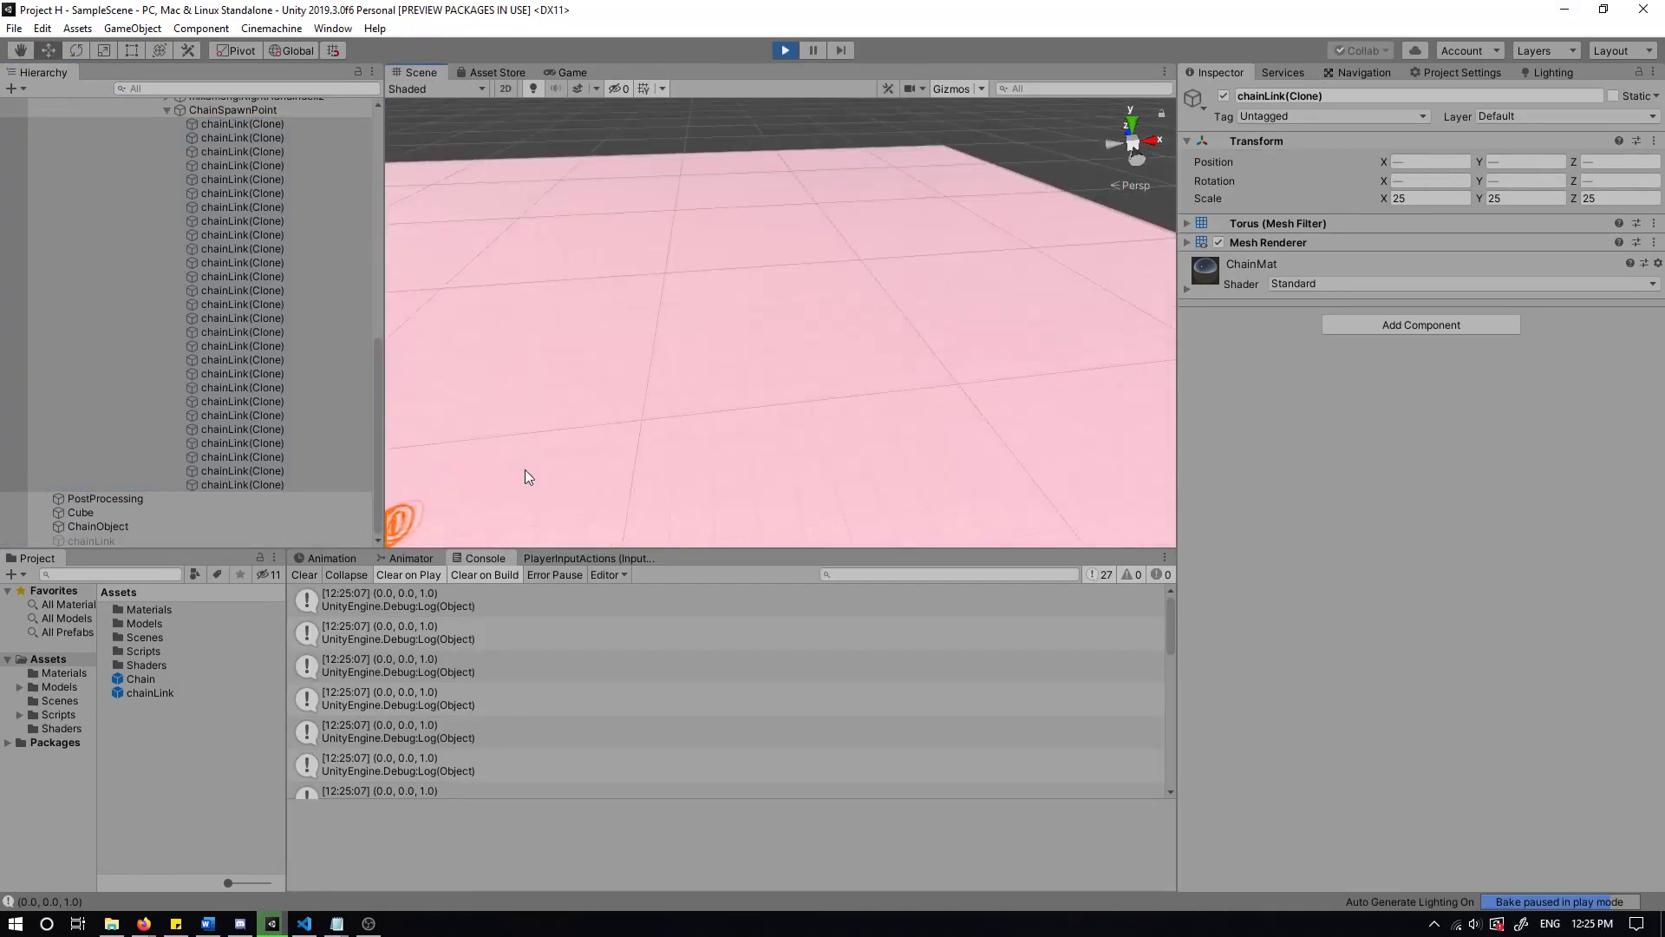
pyautogui.scroll(4, 526, 472)
pyautogui.moveTo(526, 472); pyautogui.dragTo(955, 217, button='right')
pyautogui.click(773, 220)
pyautogui.click(785, 51)
# Select the Samurai object to inspect its Attack Component settings
pyautogui.scroll(1, 146, 380)
pyautogui.scroll(3, 145, 380)
pyautogui.click(101, 437)
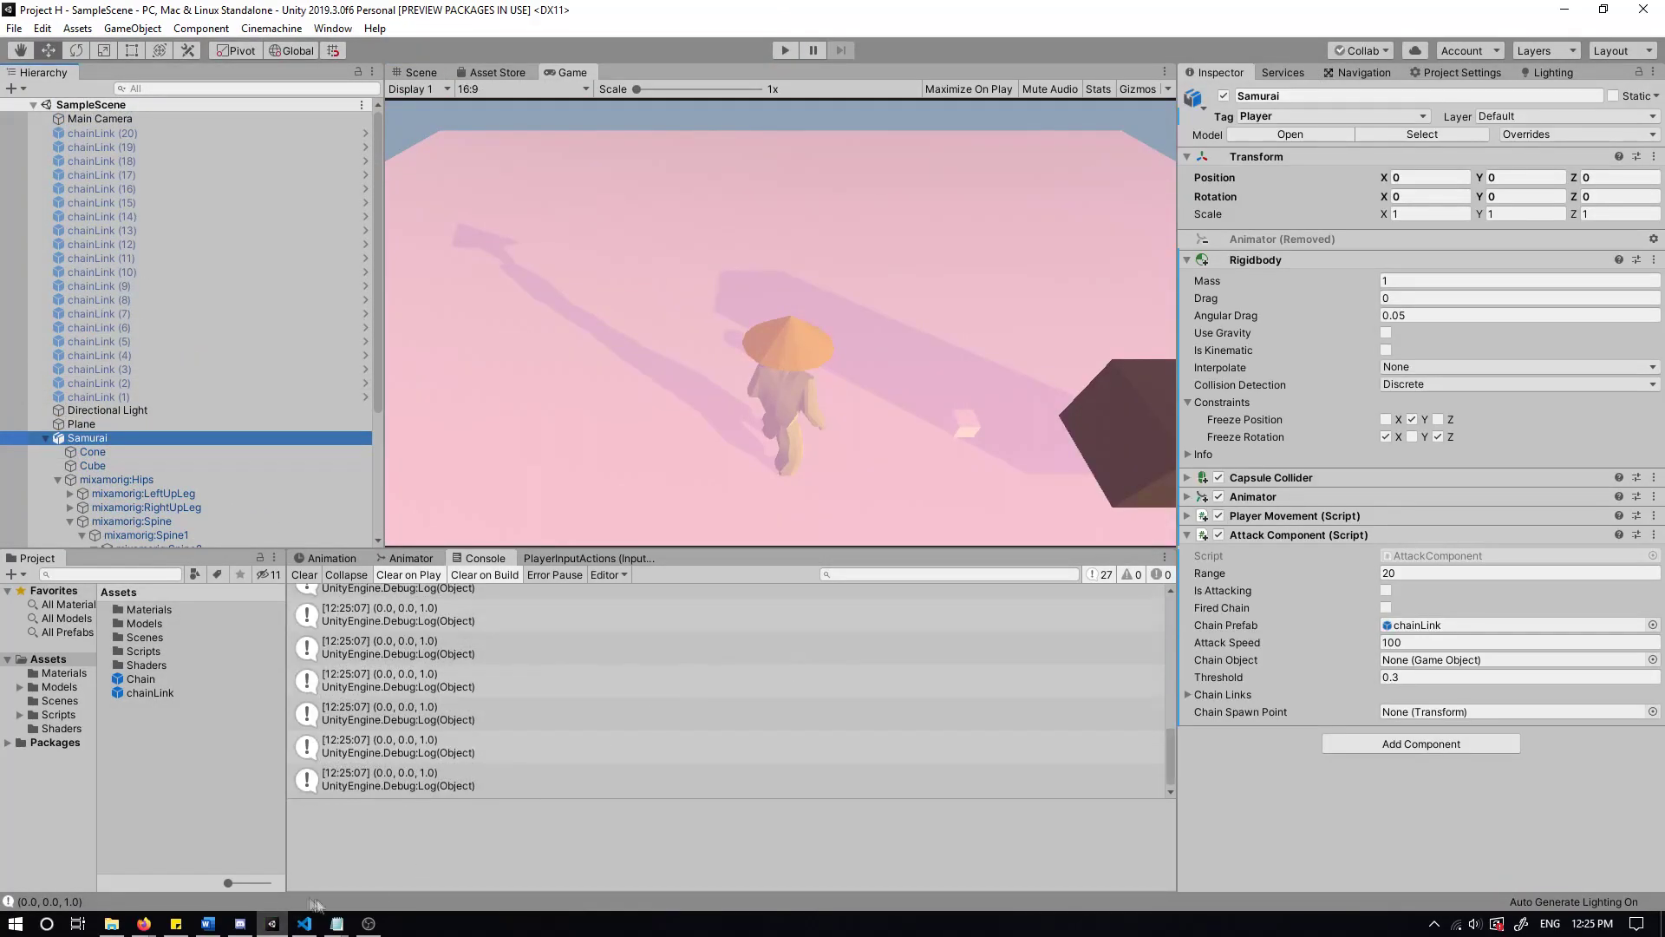
# In Visual Studio Code, review the pos calculation, the even-link condition and the Quaternion.Euler rotation in Update() of AttackComponent.cs
pyautogui.click(305, 922)
pyautogui.hscroll(-1, 597, 495)
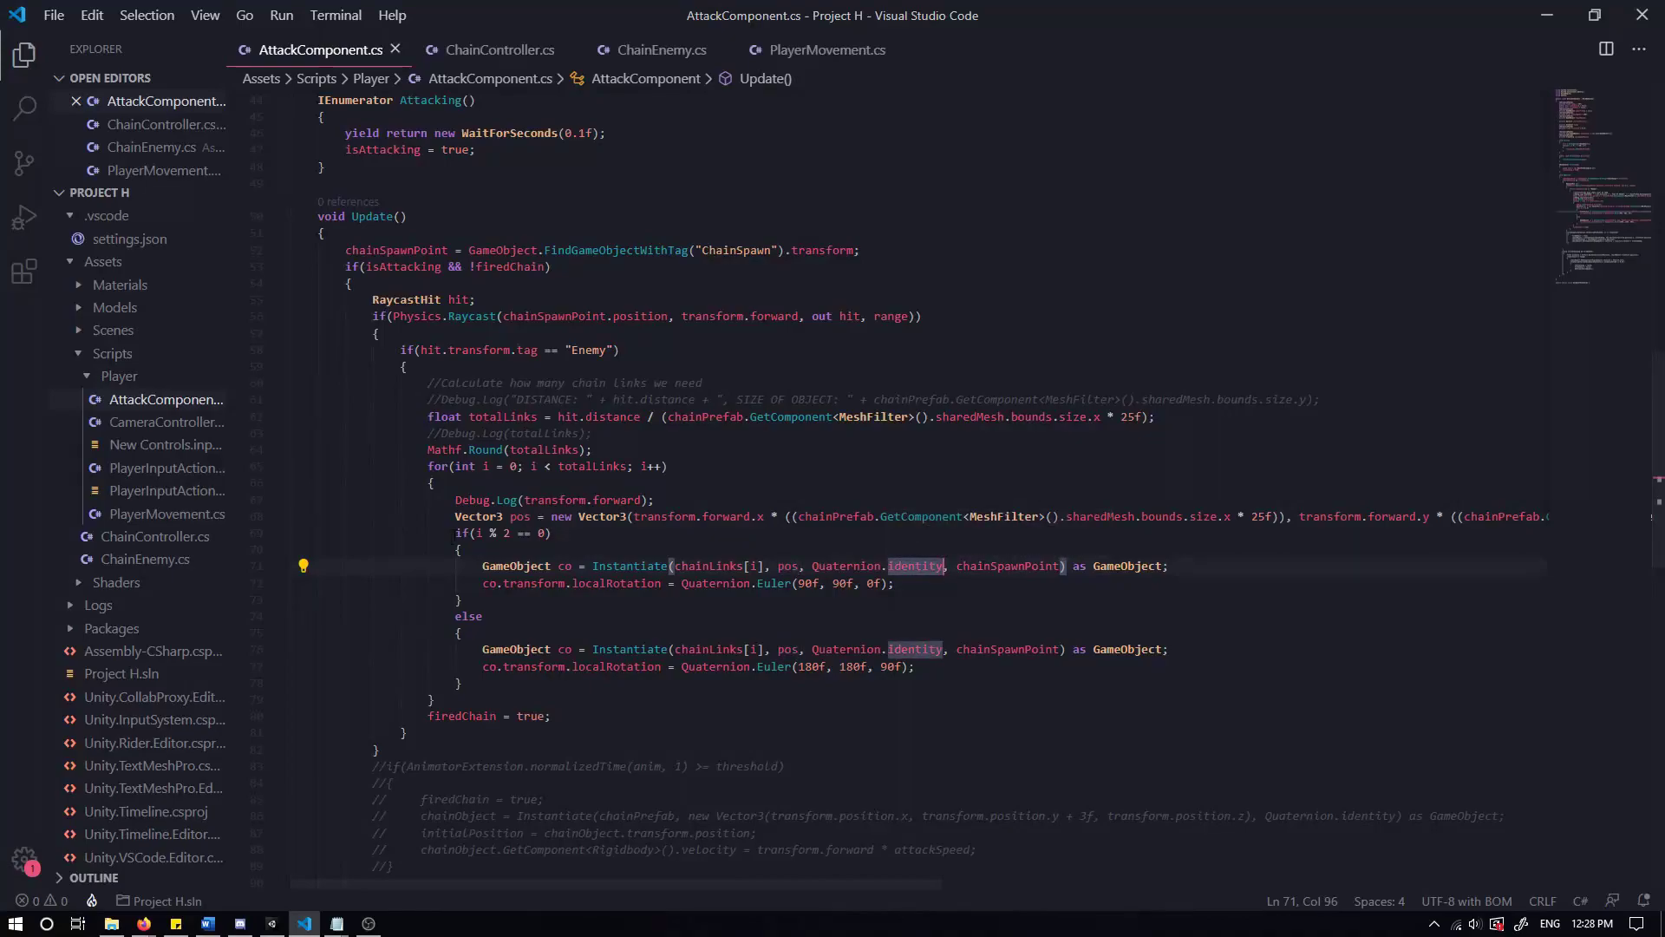
pyautogui.click(455, 535)
pyautogui.click(886, 583)
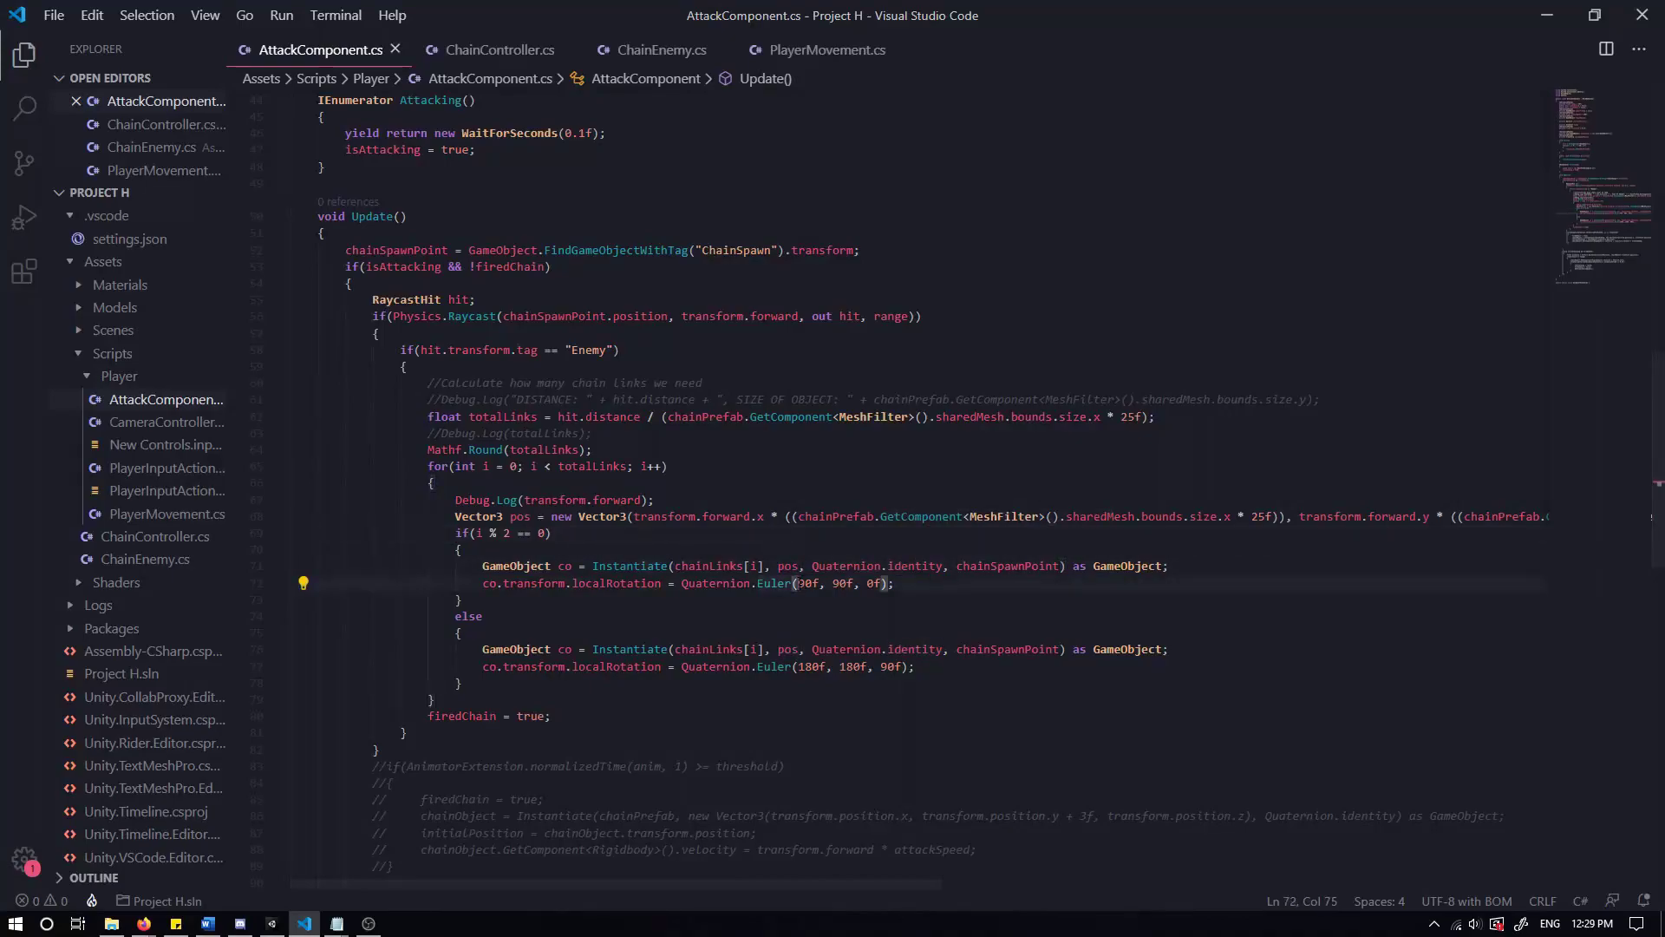
pyautogui.click(1282, 517)
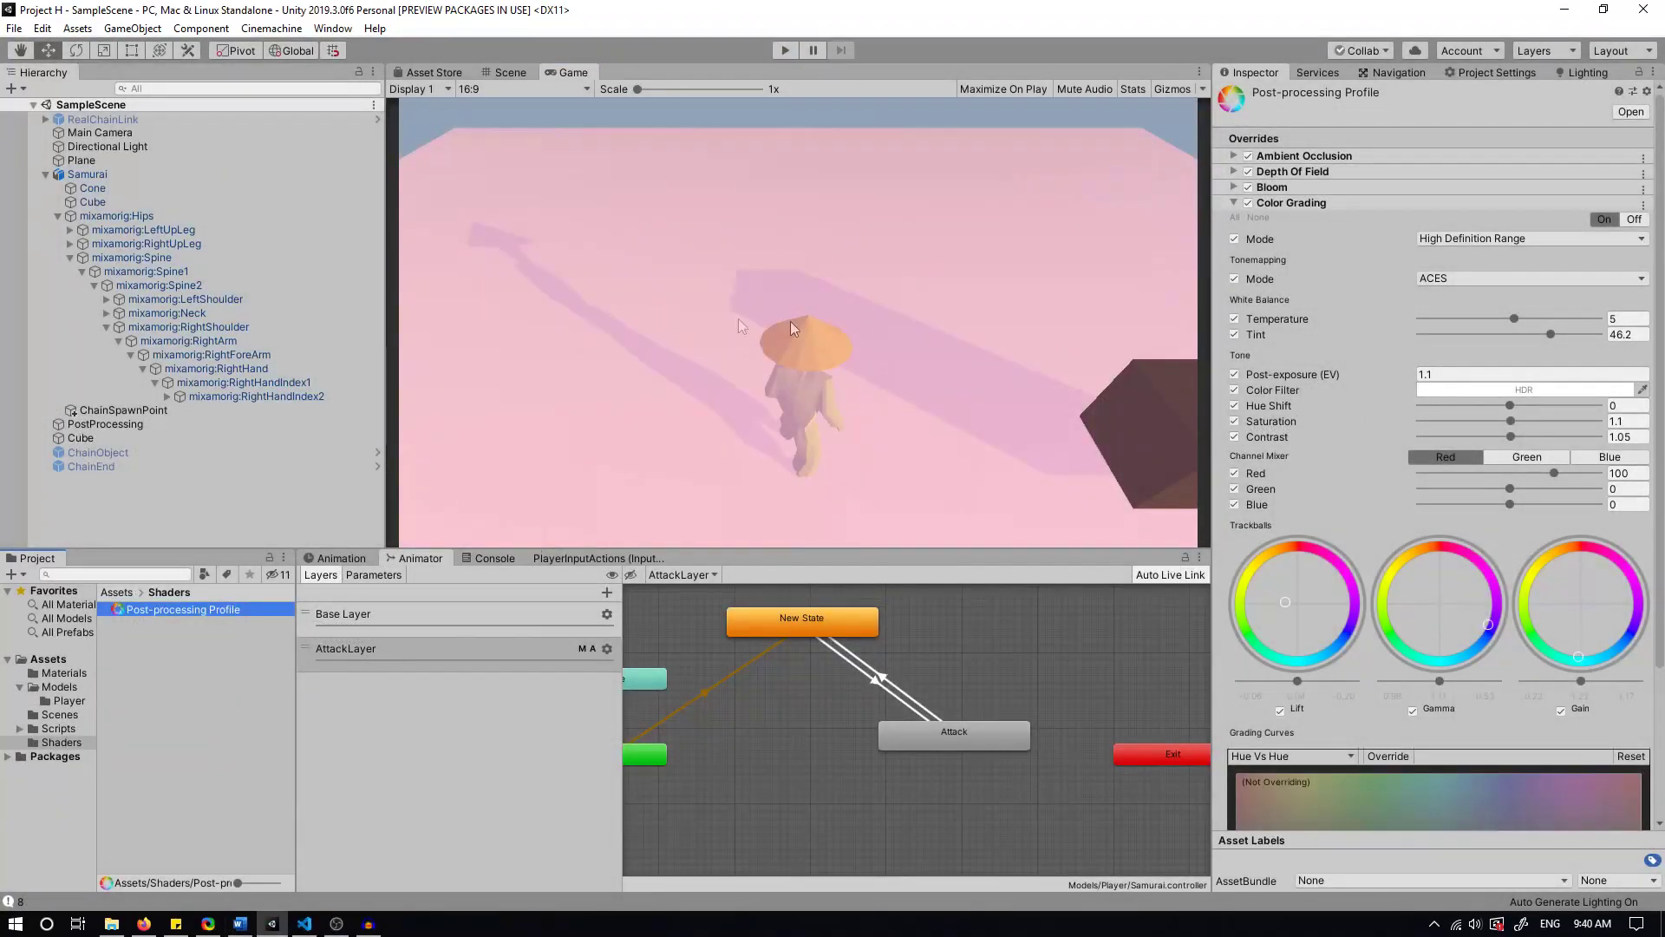
# In Unity, look through the scene's Lighting settings, including environment and fog, and return to the Inspector
pyautogui.click(1587, 73)
pyautogui.scroll(-10, 1369, 341)
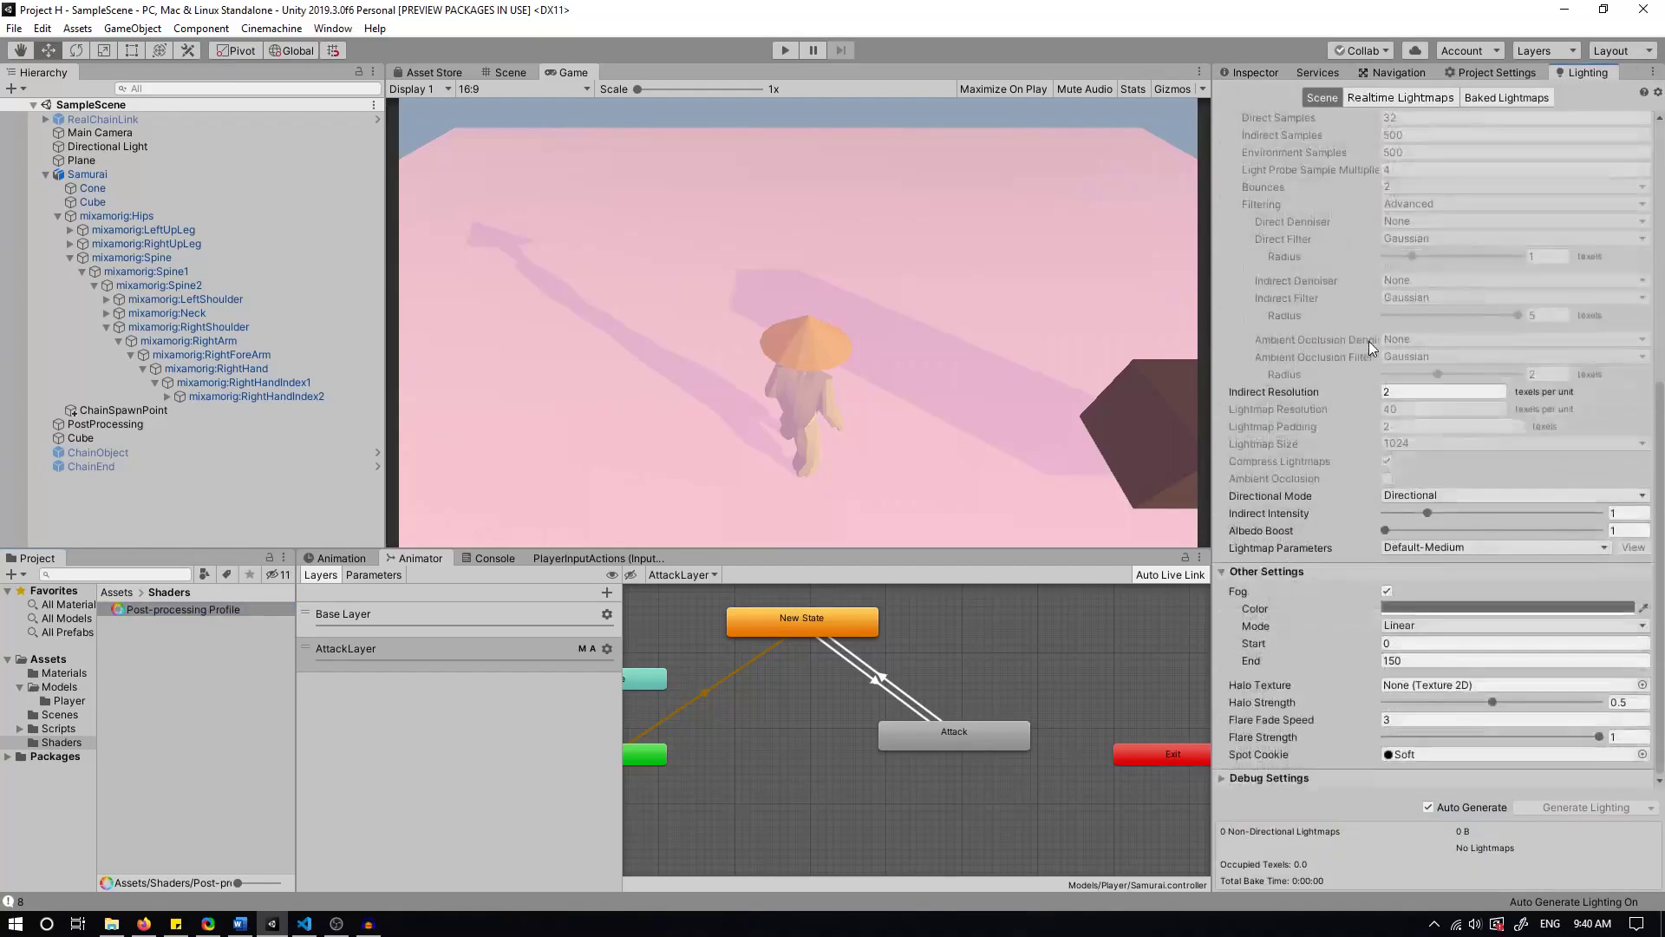
pyautogui.scroll(10, 1434, 616)
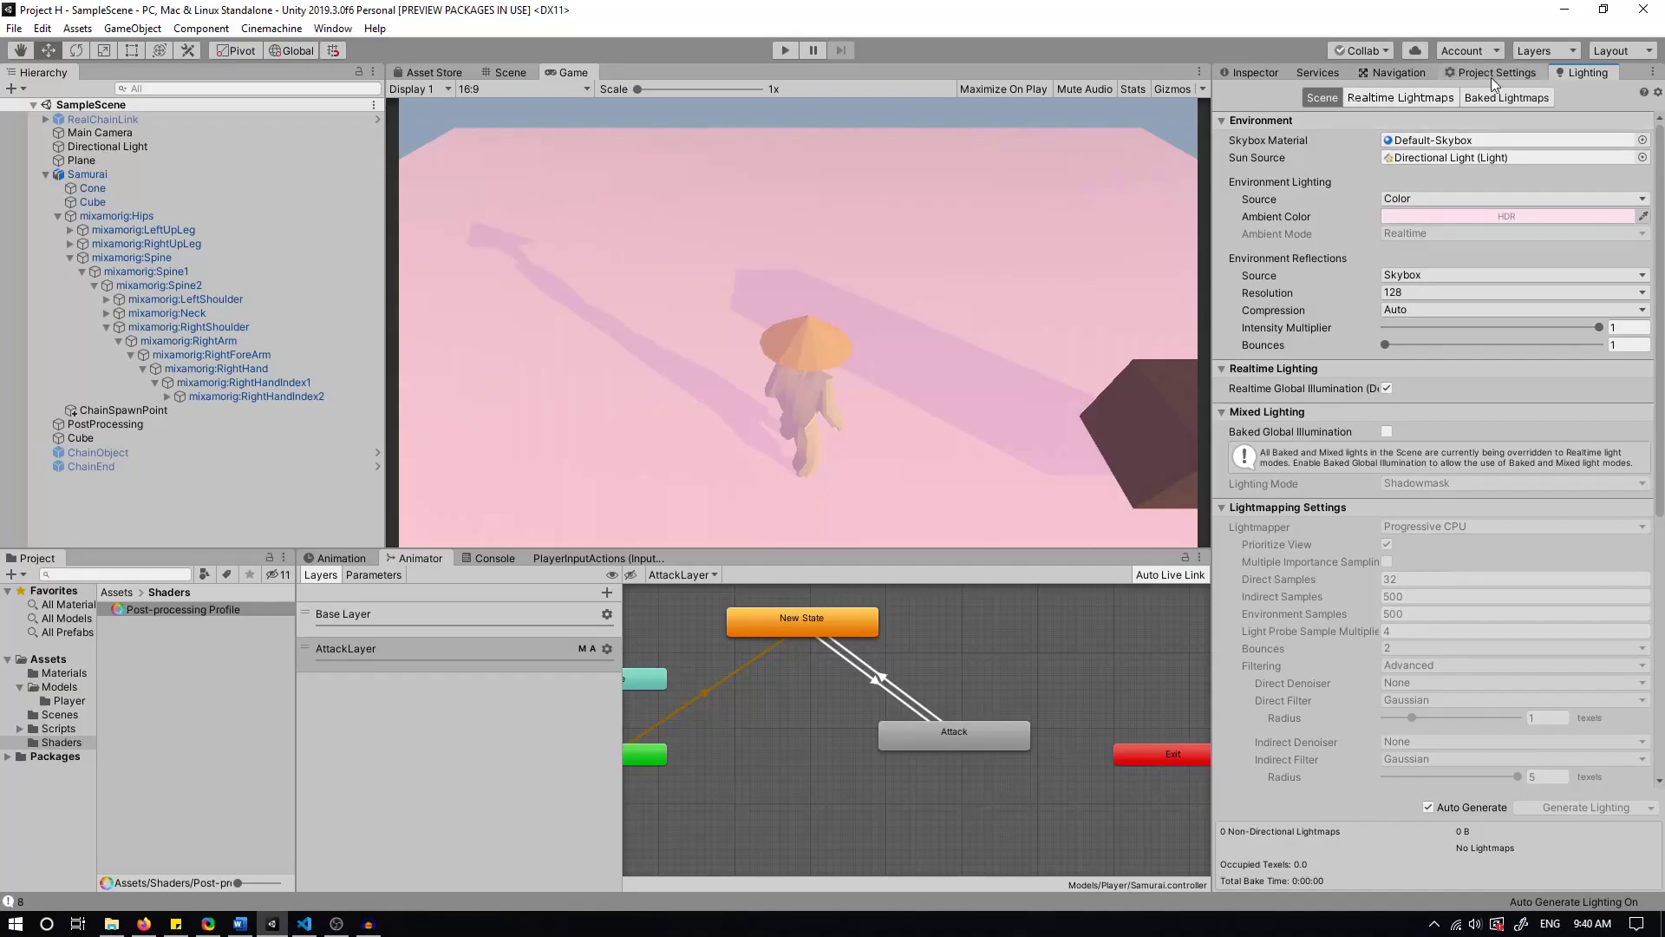
pyautogui.click(1243, 71)
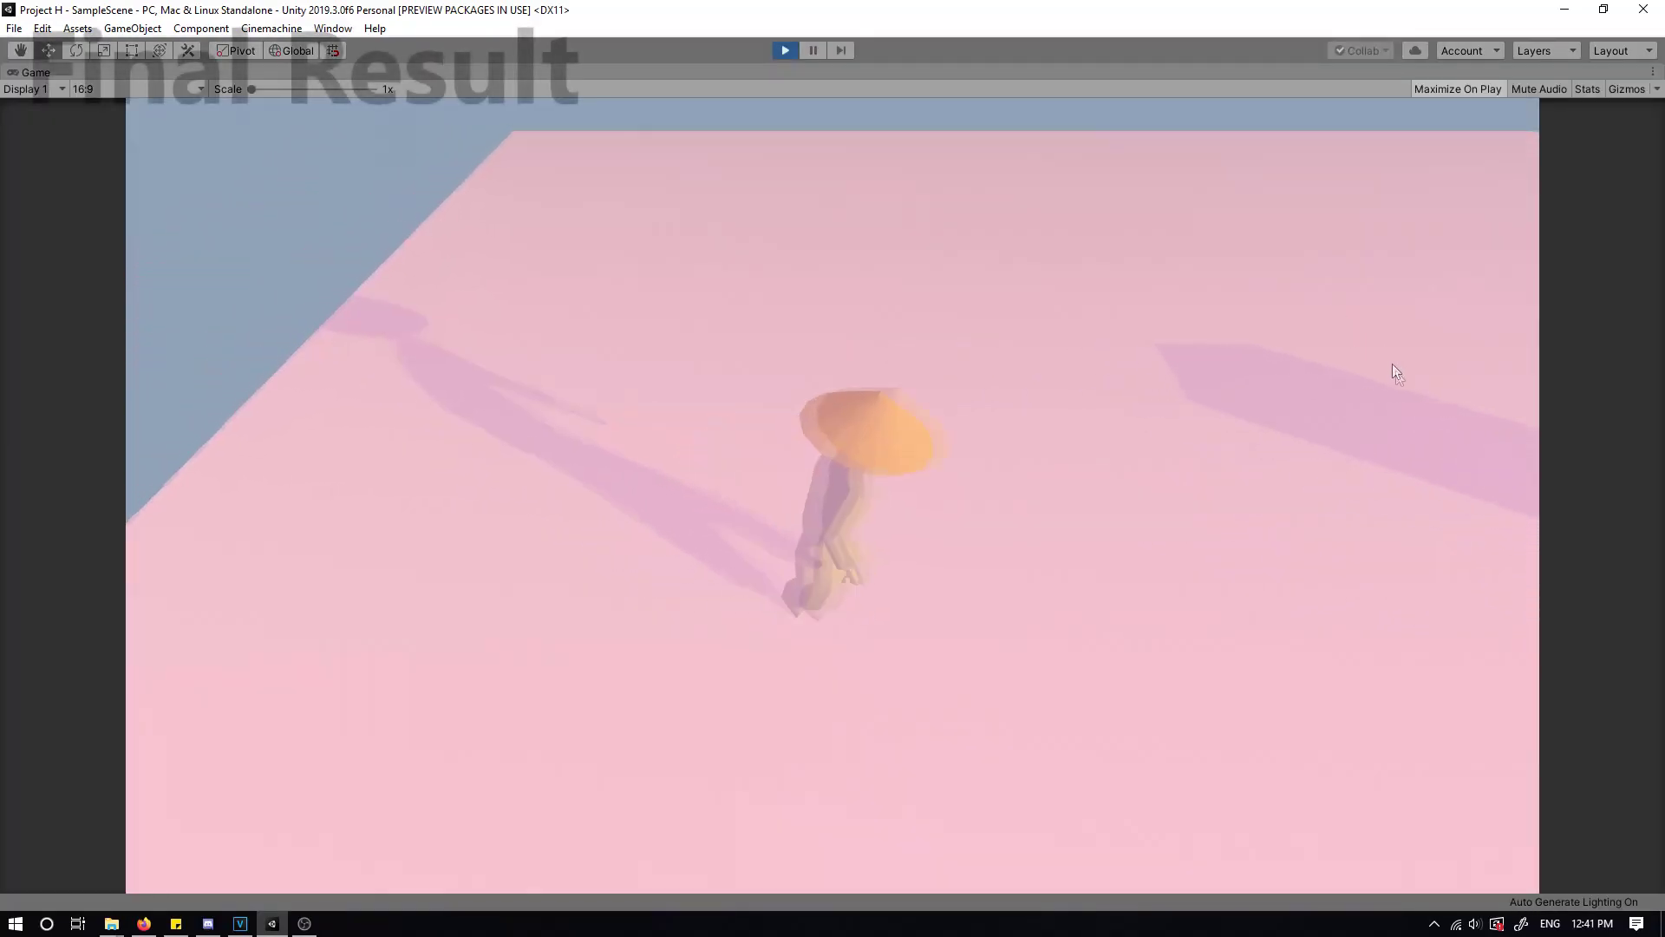
# Play-test the maximized game by running the samurai around and repeatedly firing the chain at the cube
pyautogui.click(1456, 580)
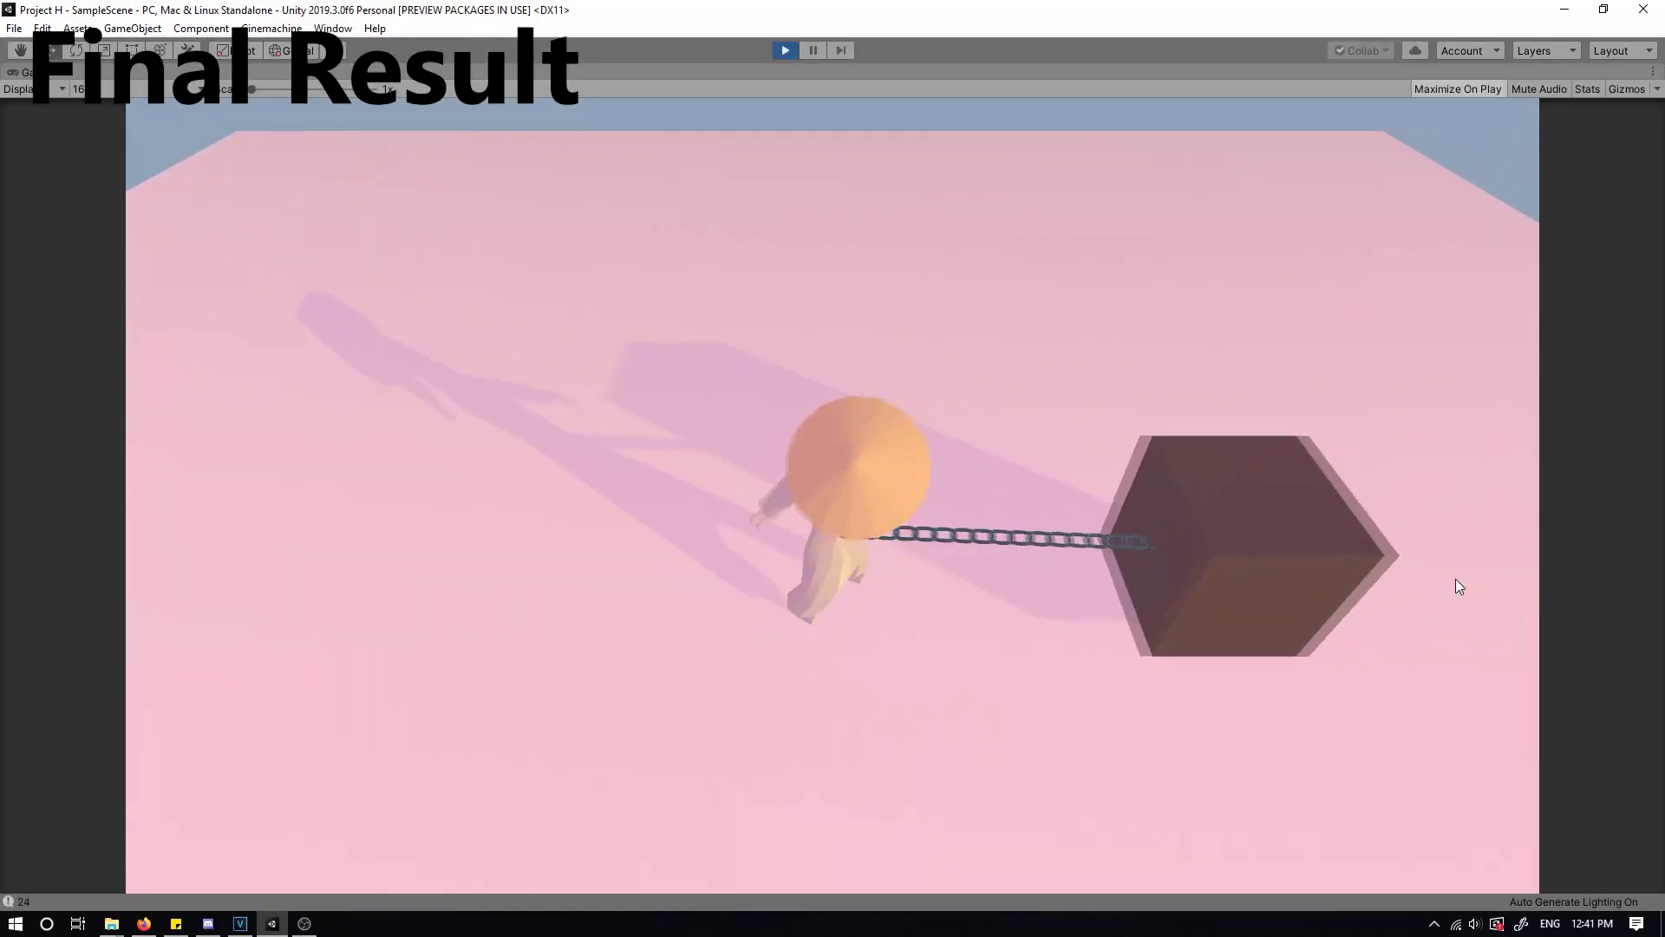
pyautogui.press('a')
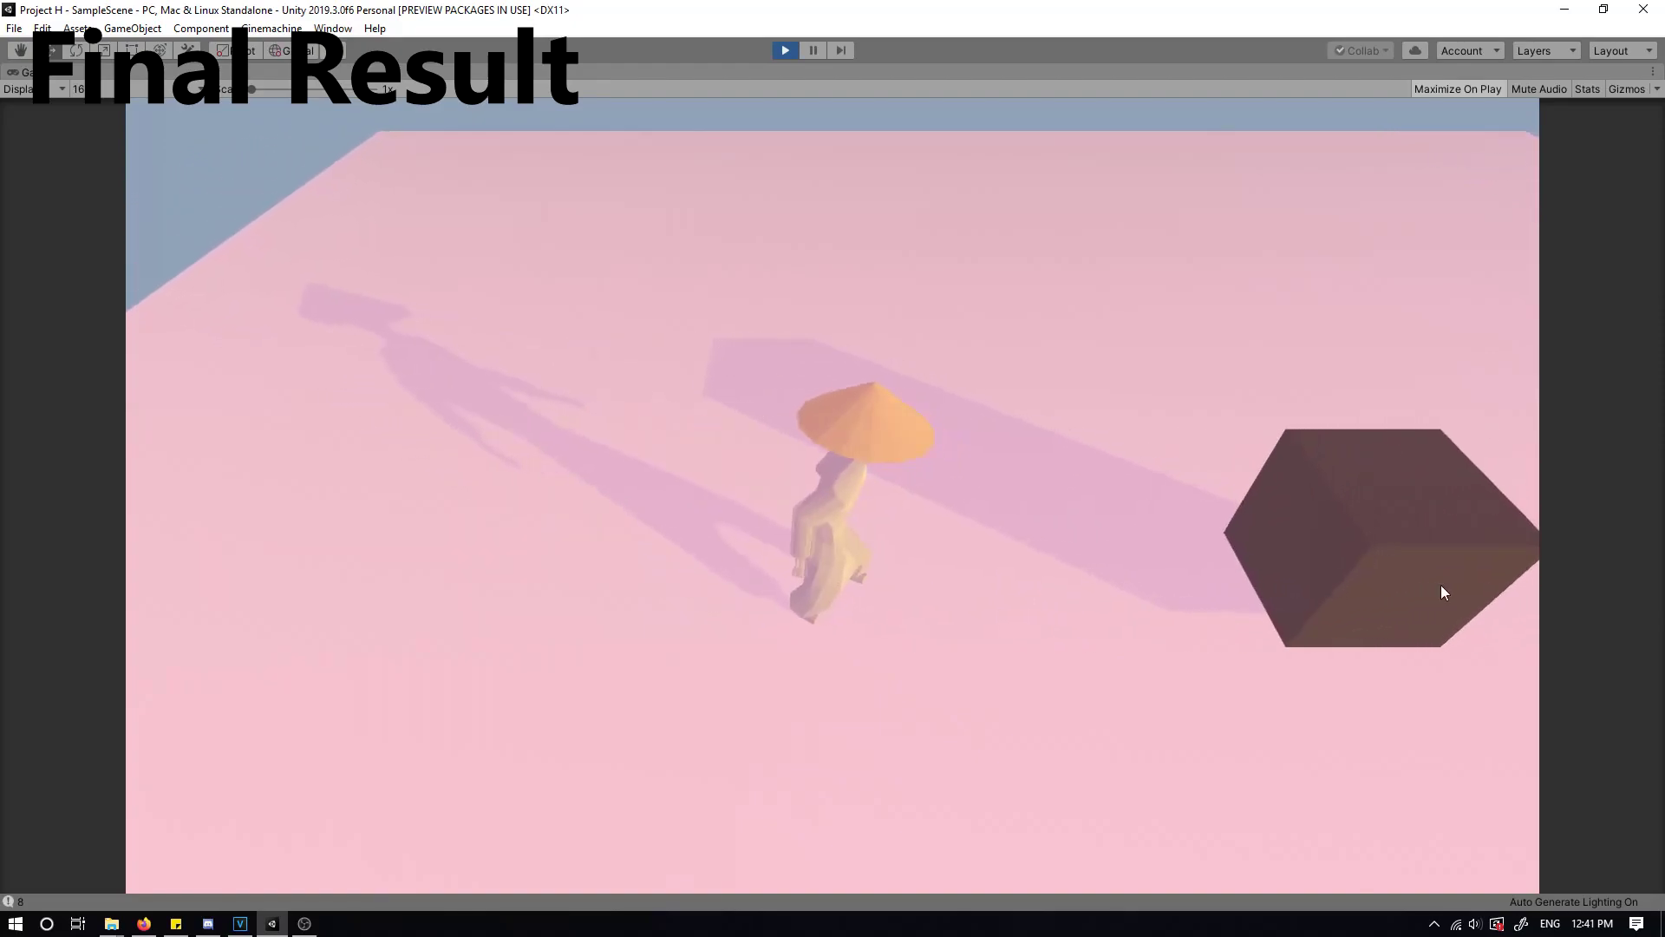
pyautogui.click(1441, 592)
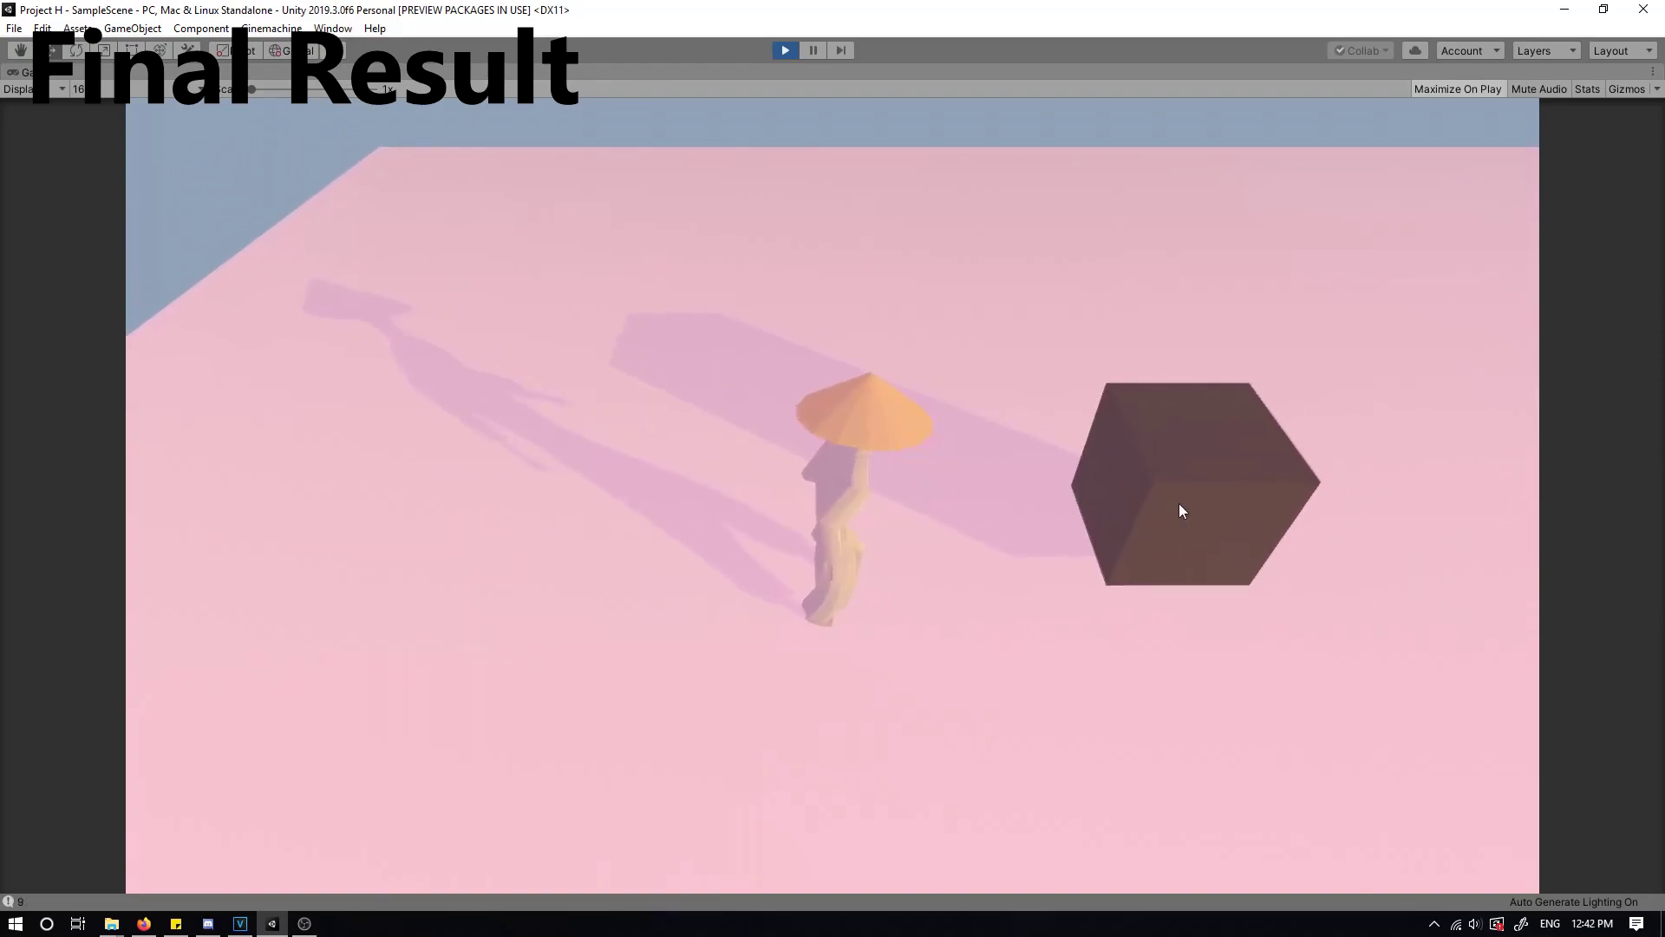
pyautogui.click(1179, 503)
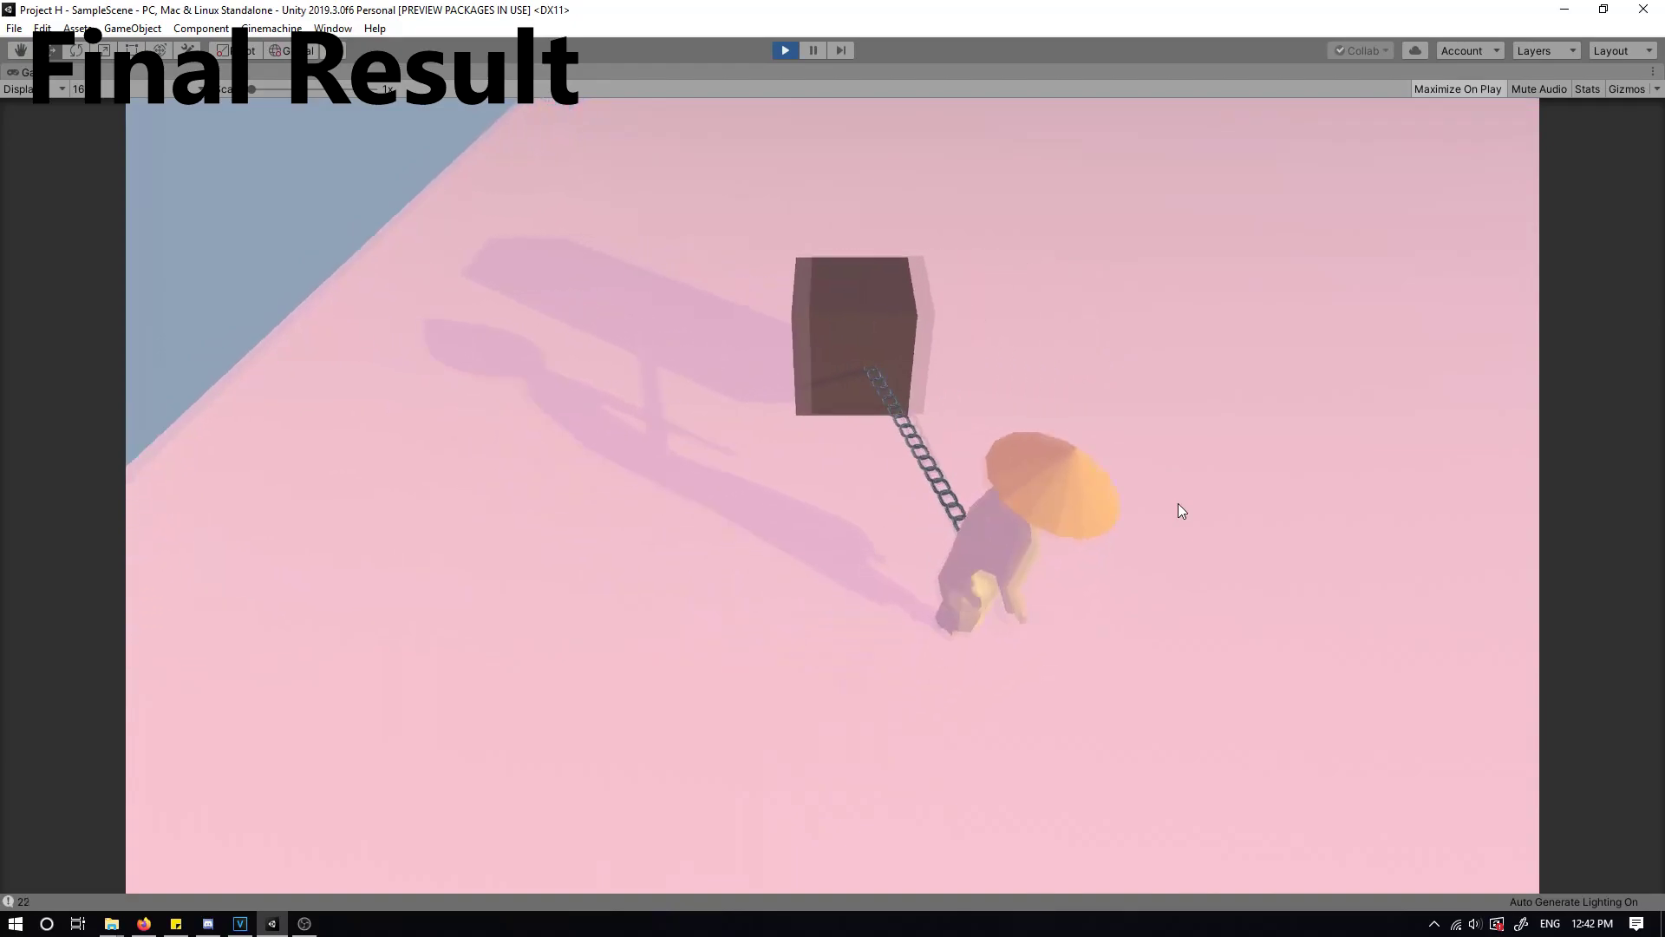
pyautogui.press('w')
pyautogui.press('d')
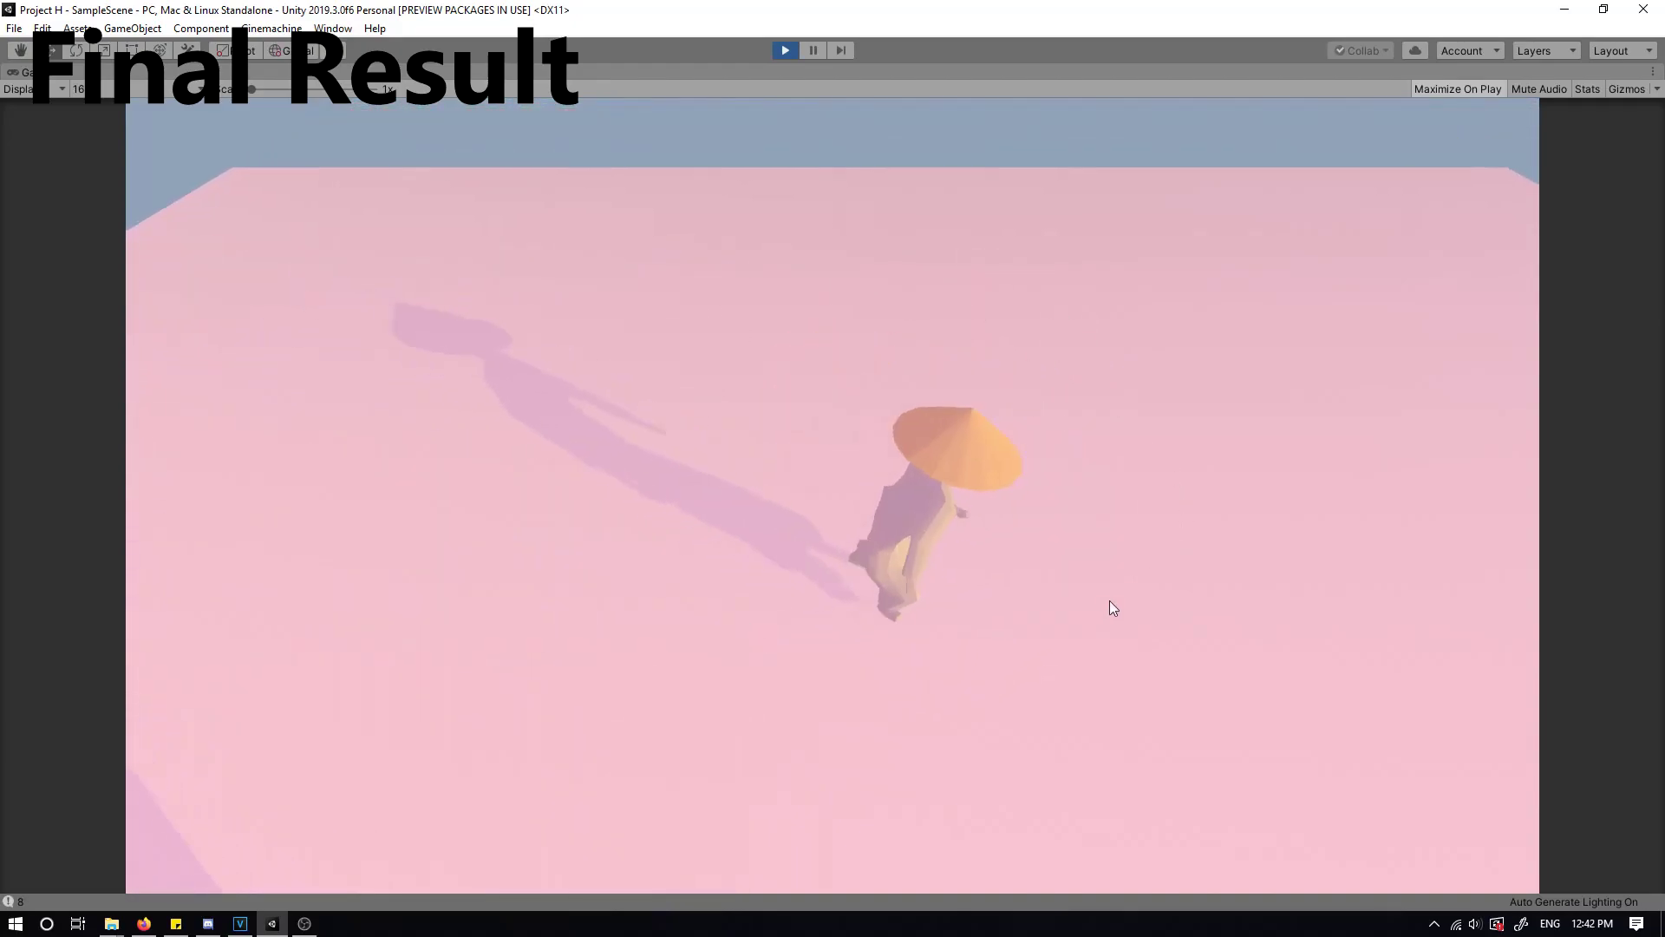
pyautogui.press('s')
pyautogui.click(923, 722)
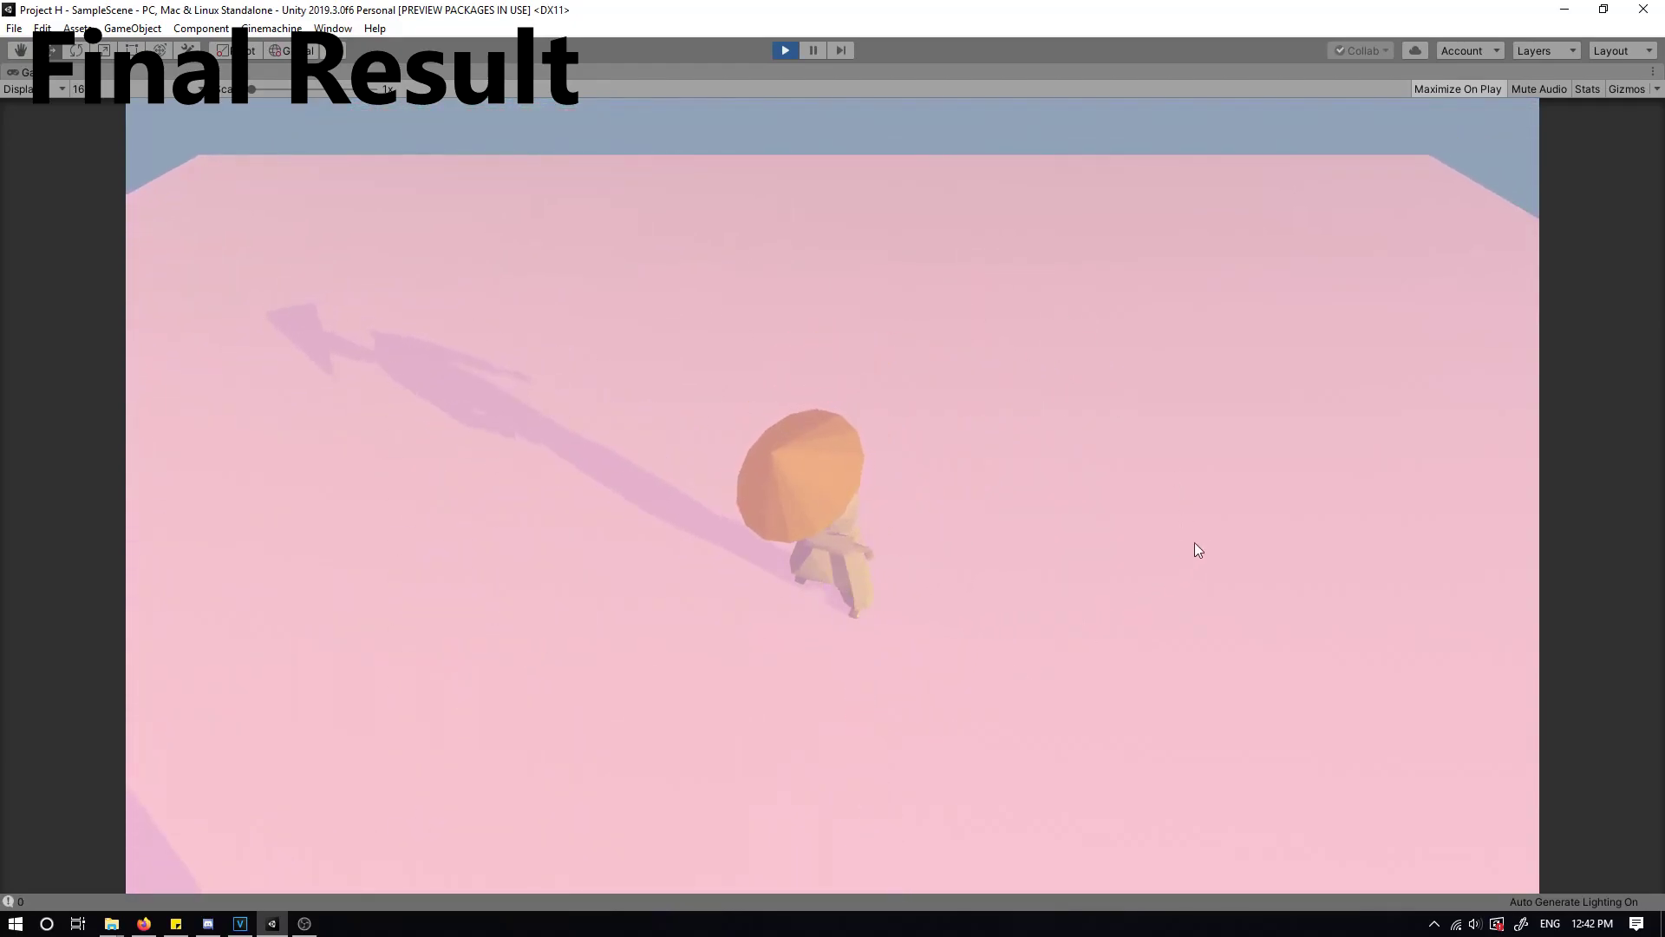
pyautogui.press('d')
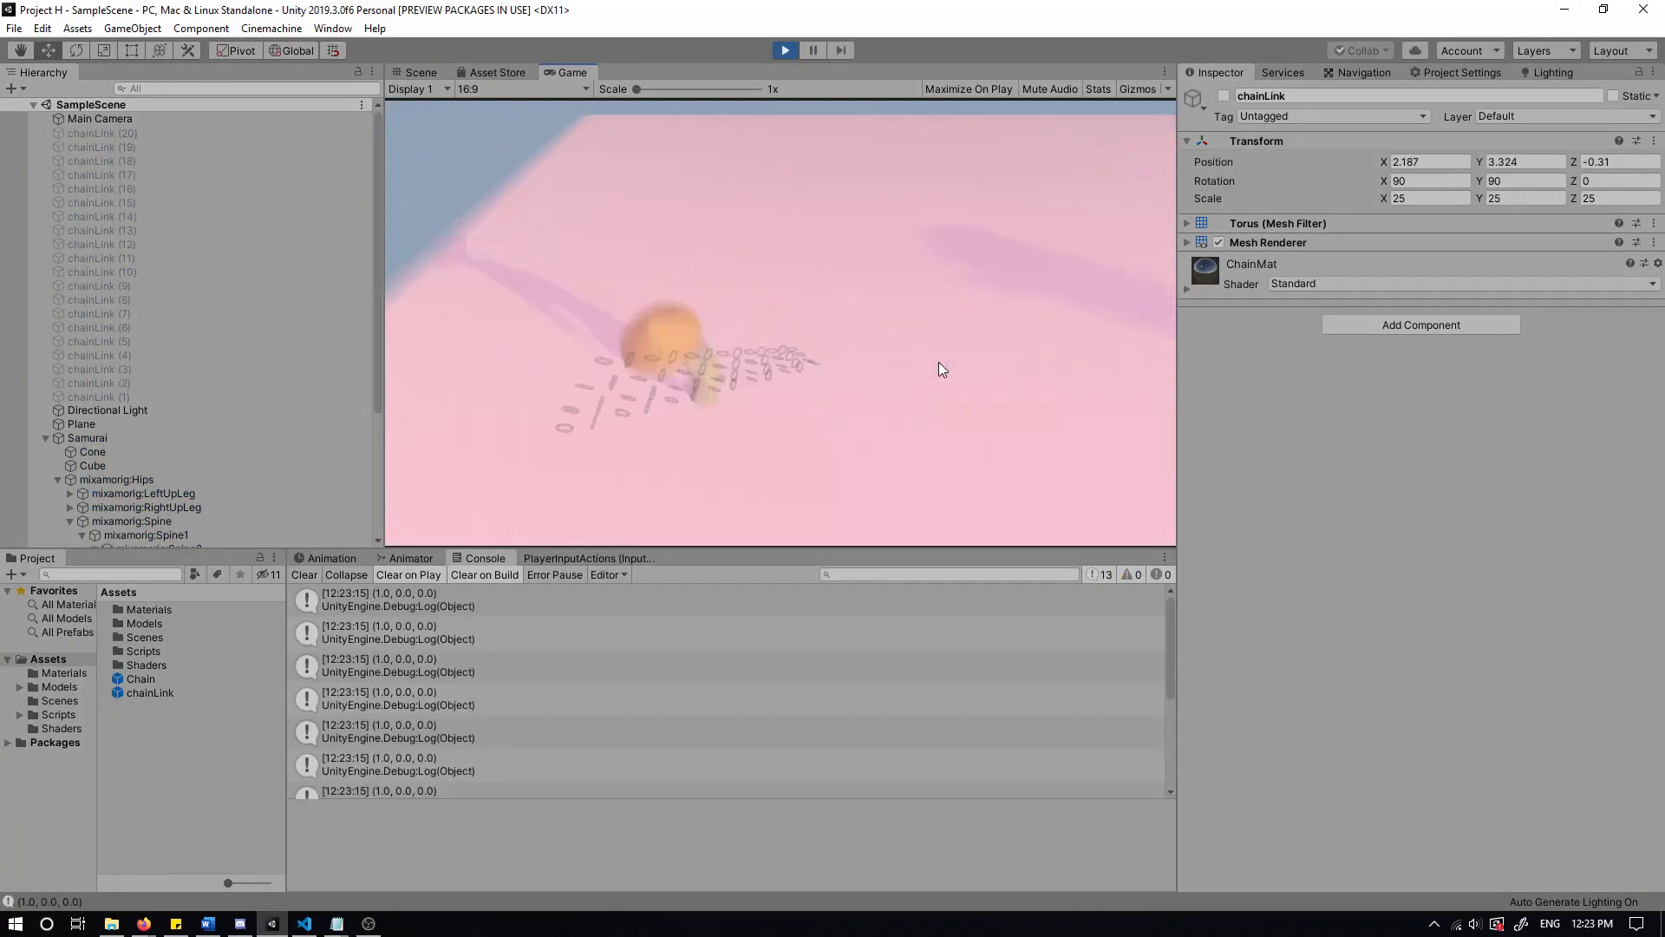
# Compare the logged forward vectors in the Console across two play tests of the chain attack and stop play mode
pyautogui.scroll(-4, 1124, 622)
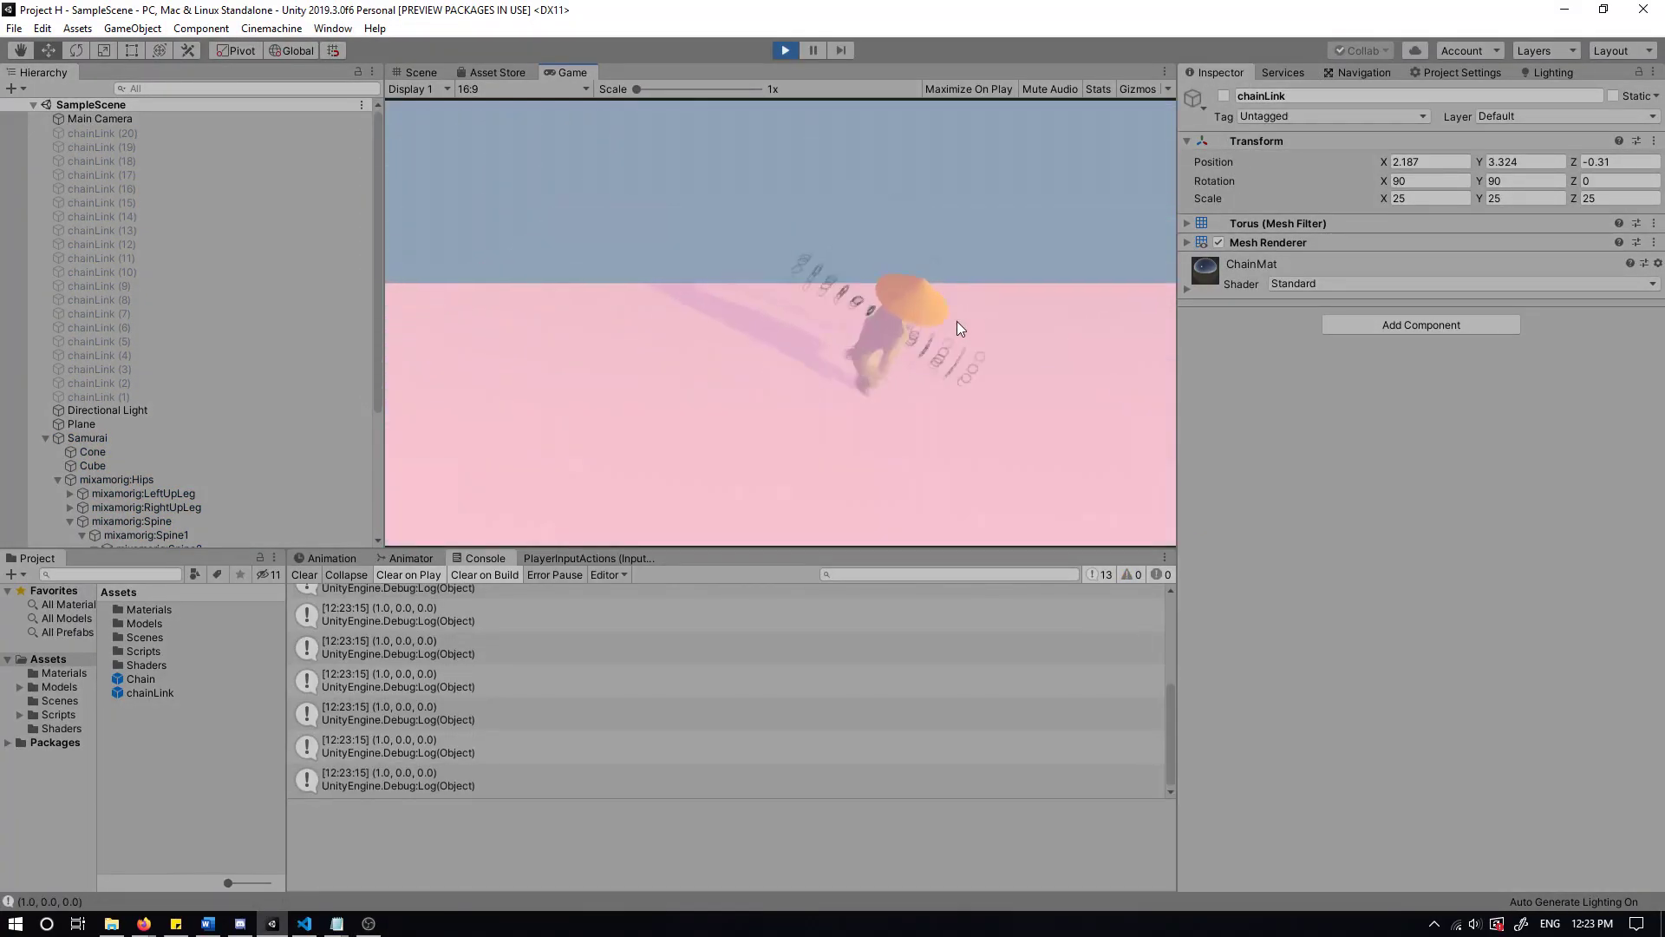
pyautogui.hotkey('ctrl', 'p')
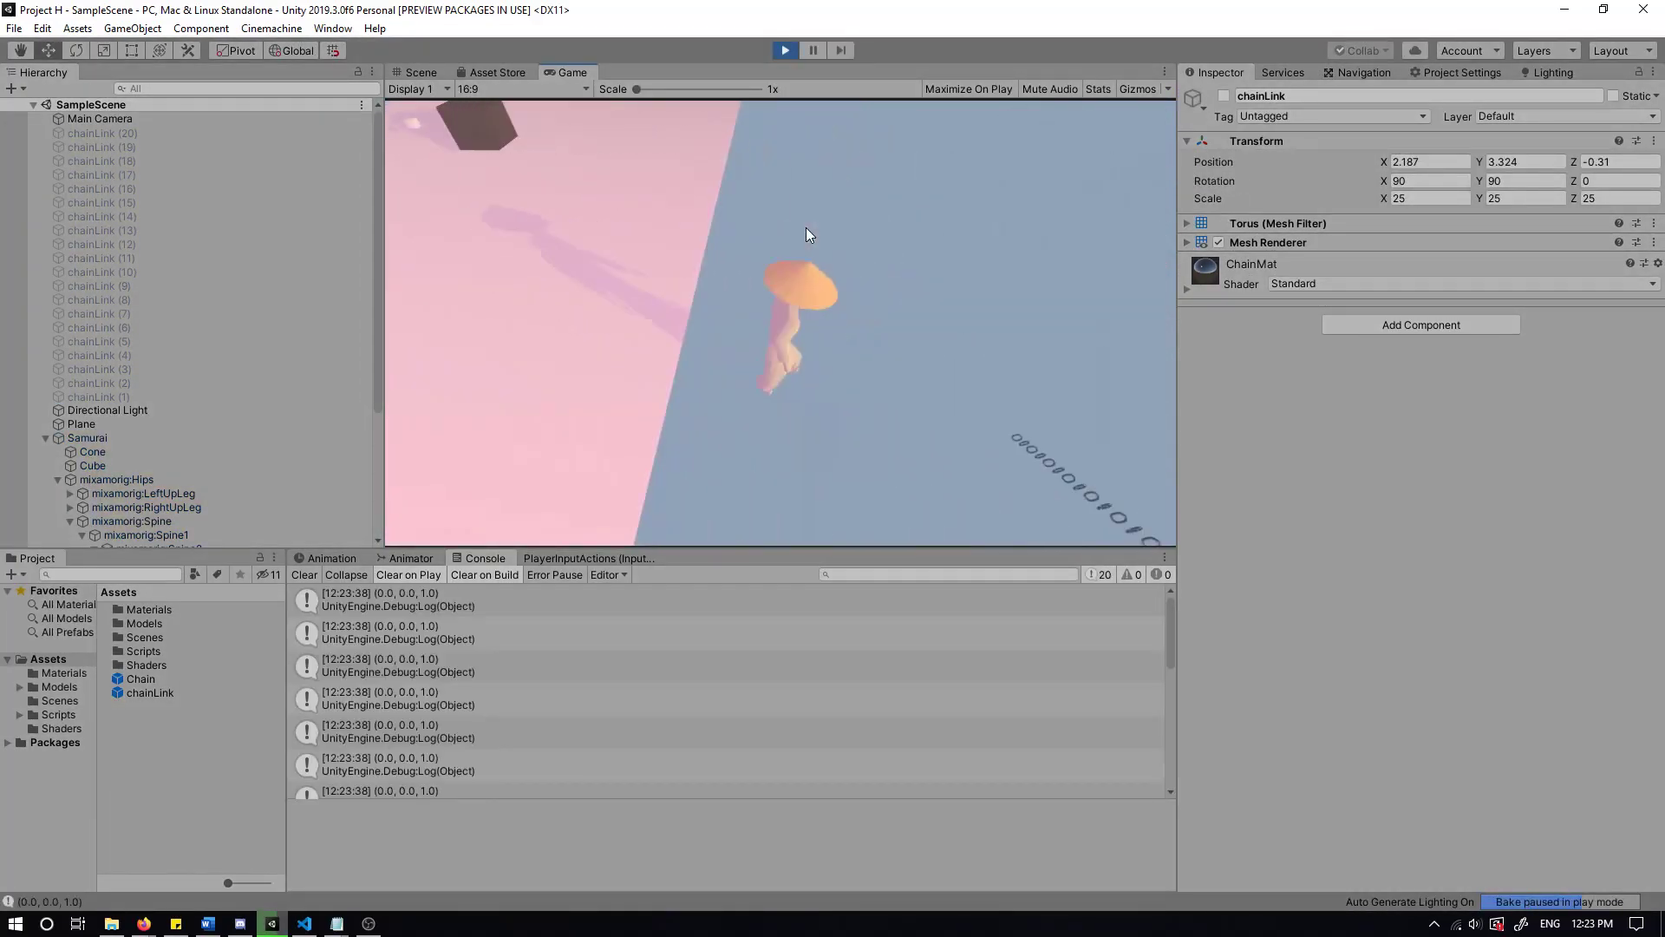
pyautogui.moveTo(1171, 641); pyautogui.dragTo(1173, 726)
pyautogui.hotkey('ctrl', 'p')
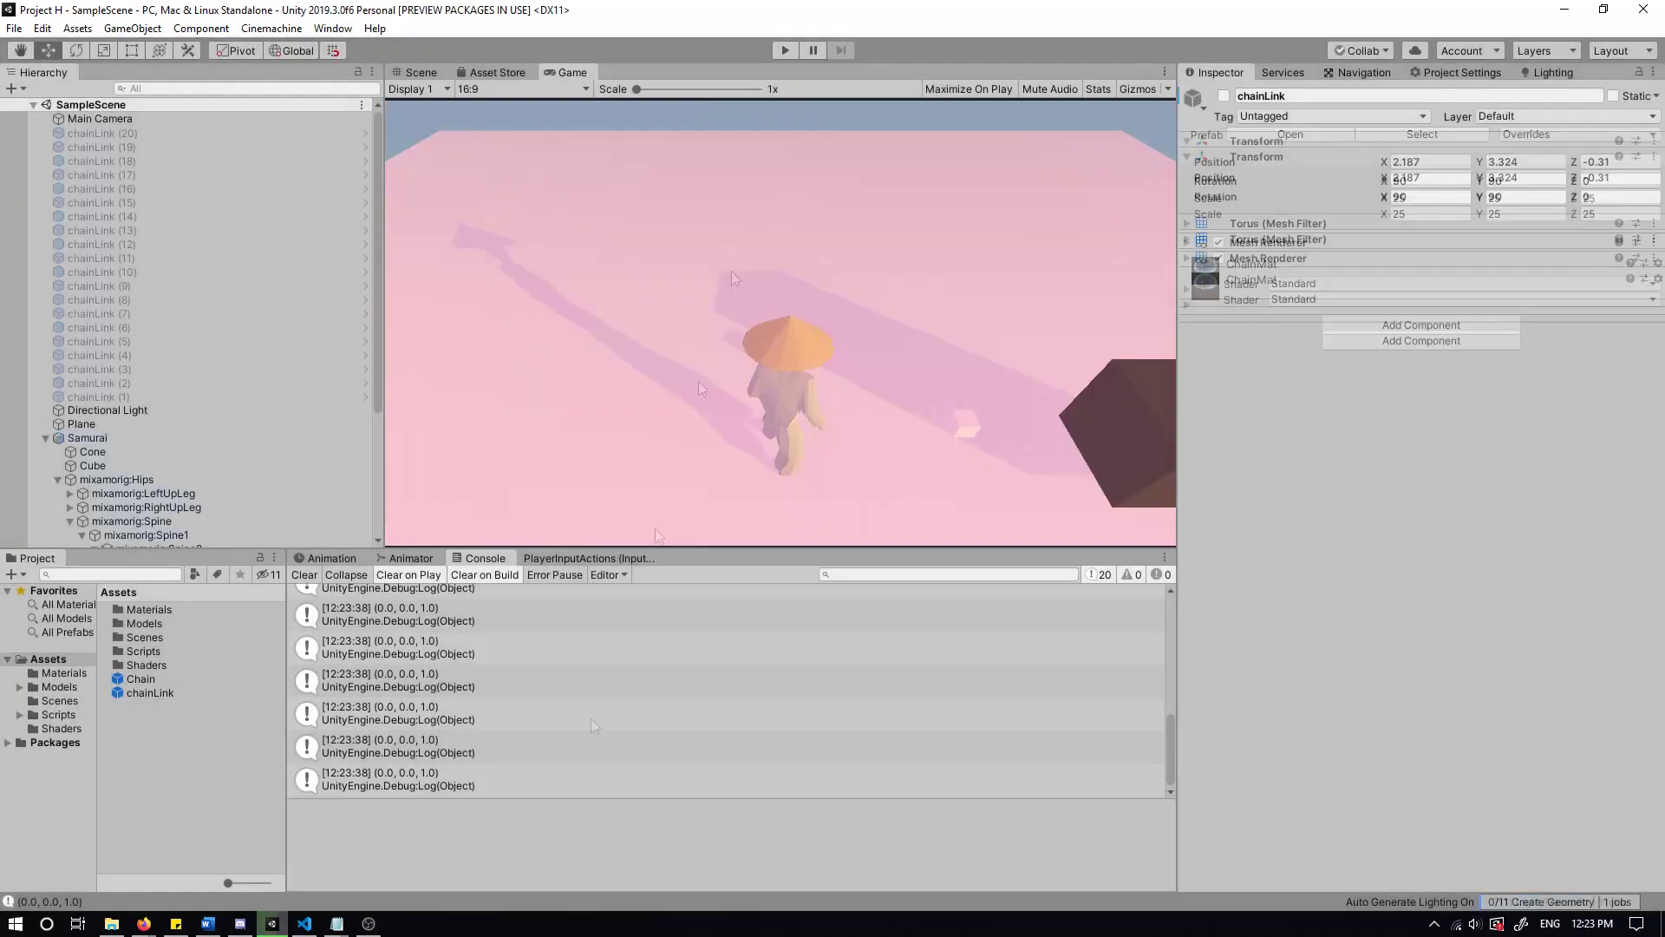
# In the pos vector of AttackComponent.cs, multiply transform.forward.x and transform.forward.y by their chain link offsets instead of adding them
pyautogui.hotkey('alt', 'Tab')
pyautogui.moveTo(1038, 884); pyautogui.dragTo(494, 885)
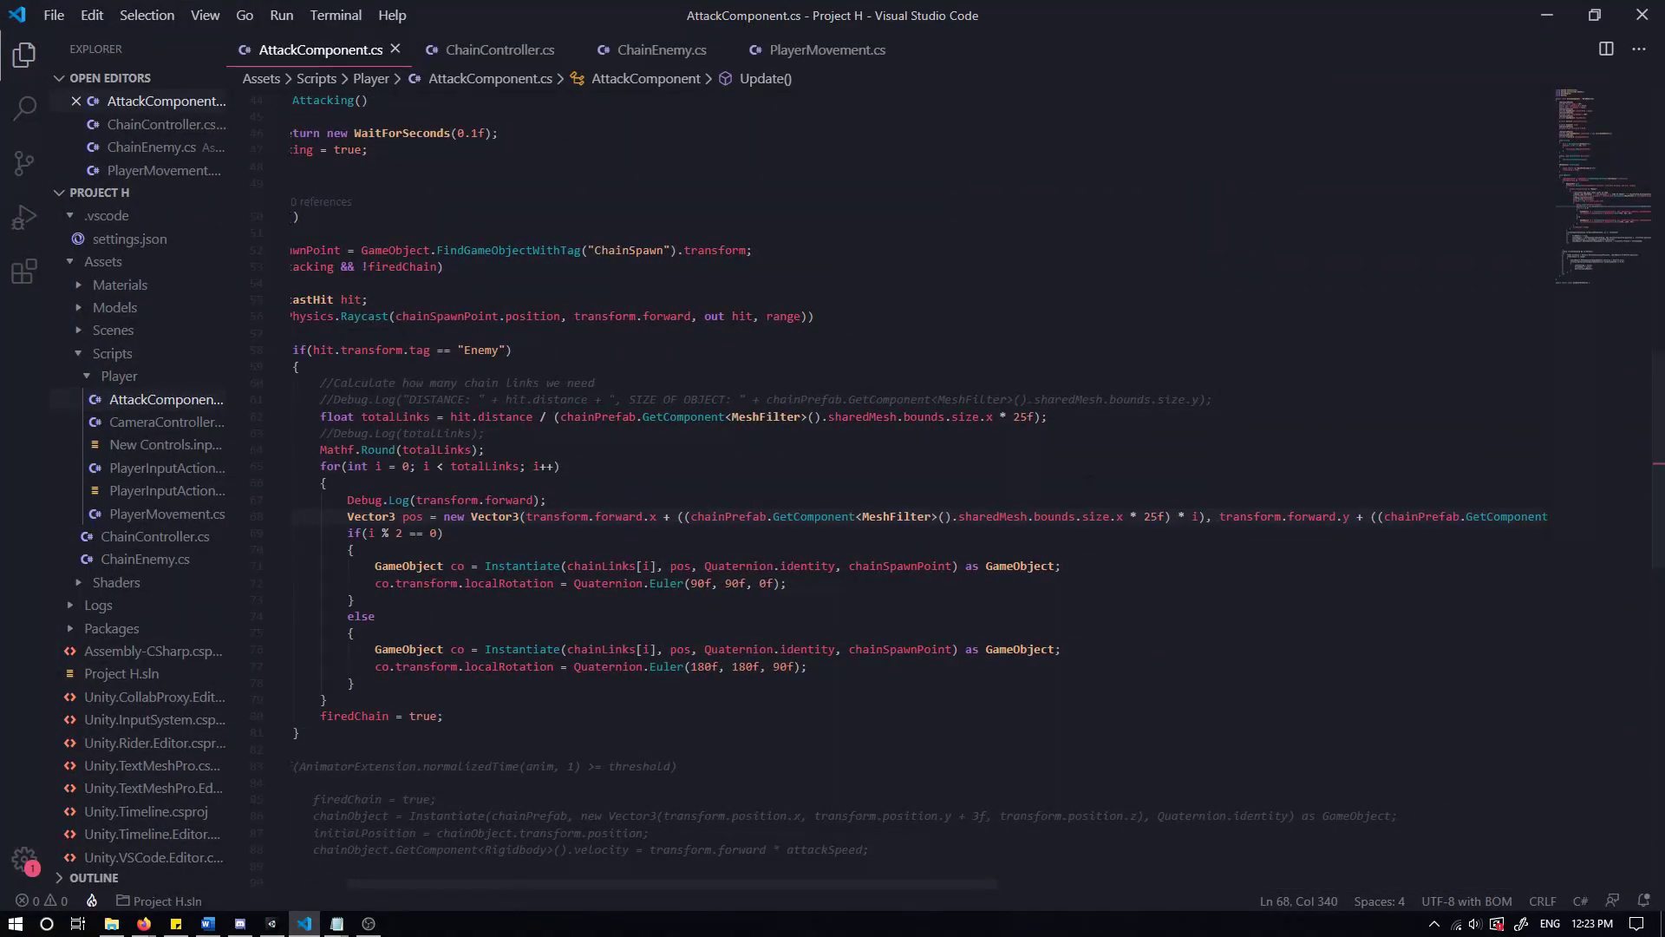
pyautogui.press('Delete')
pyautogui.write('*')
pyautogui.click(669, 516)
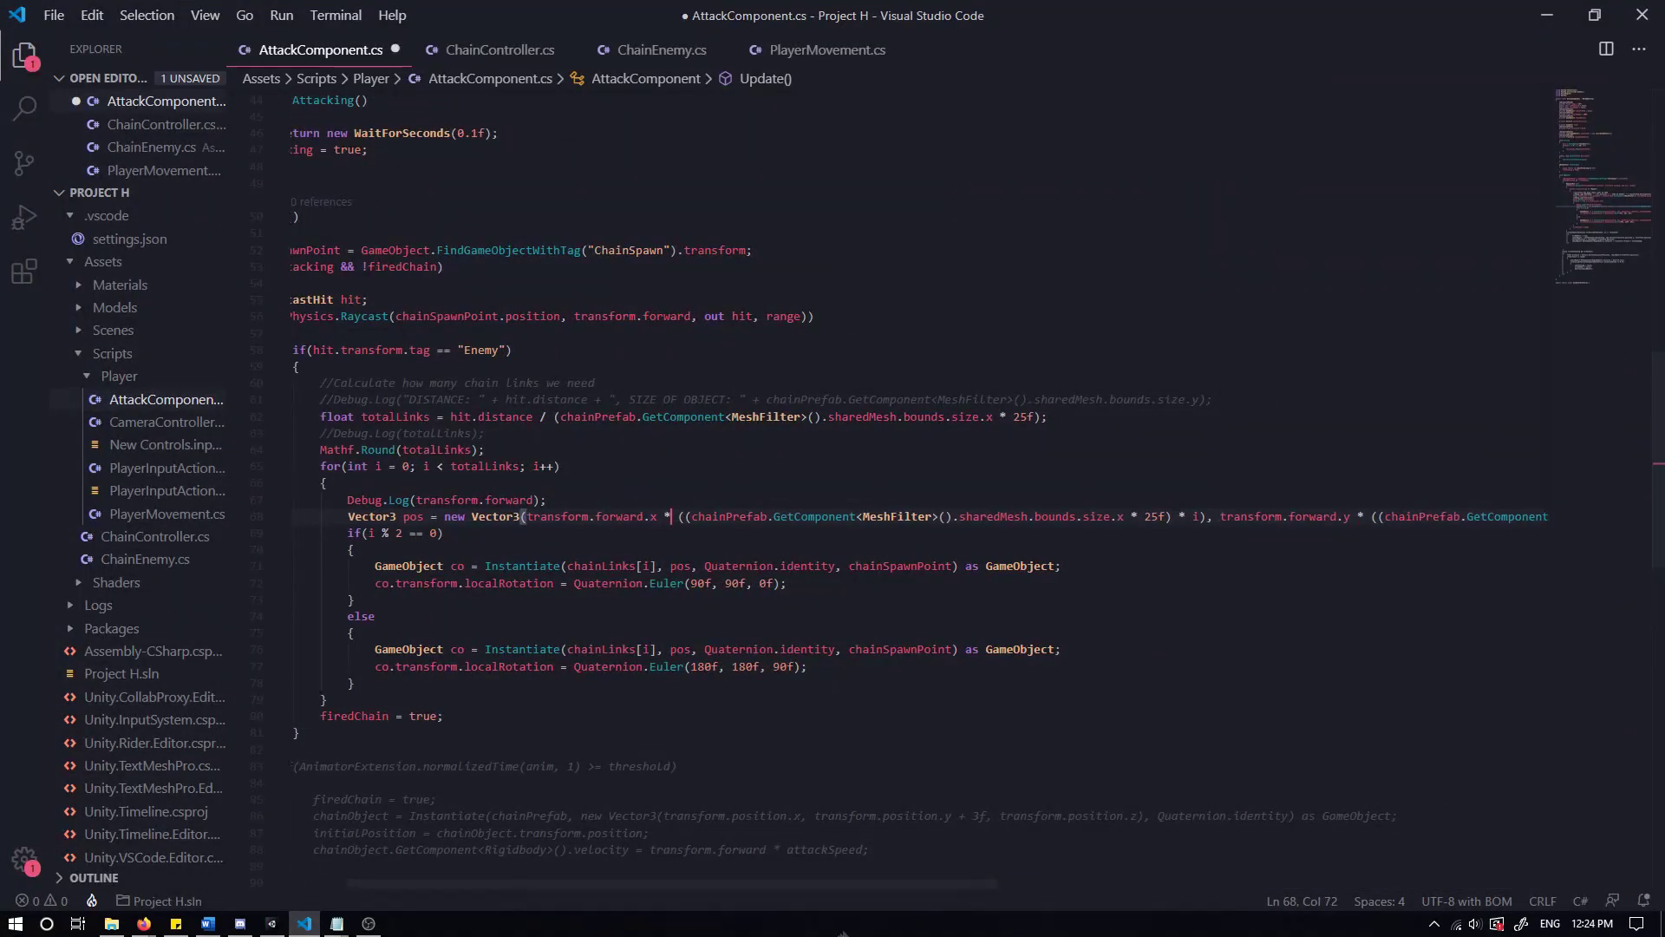
# Change the plus sign following transform.forward.z to a multiplication sign in the pos vector and save the script
pyautogui.moveTo(870, 885); pyautogui.dragTo(1423, 886)
pyautogui.click(977, 517)
pyautogui.press('BackSpace')
pyautogui.write('*')
pyautogui.hotkey('ctrl', 's')
# Inspect the "* i" factor in the pos vector's x component and switch back to Unity to test the chain
pyautogui.moveTo(1233, 885); pyautogui.dragTo(698, 885)
pyautogui.click(1165, 516)
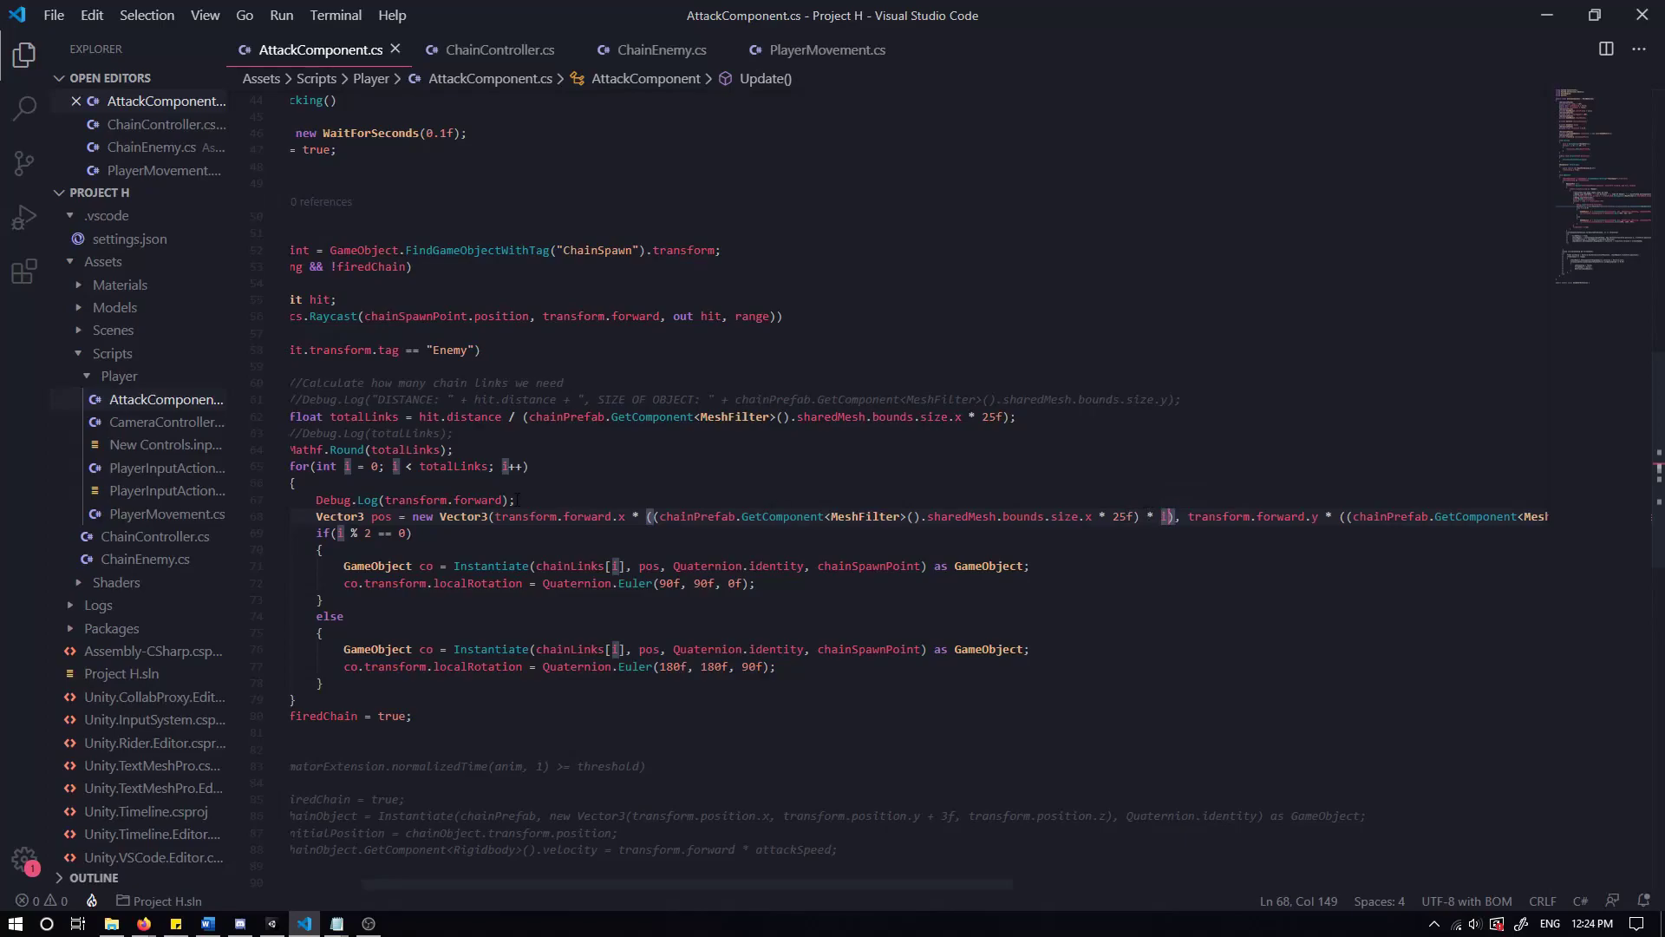
pyautogui.click(1156, 517)
pyautogui.hotkey('alt', 'Tab')
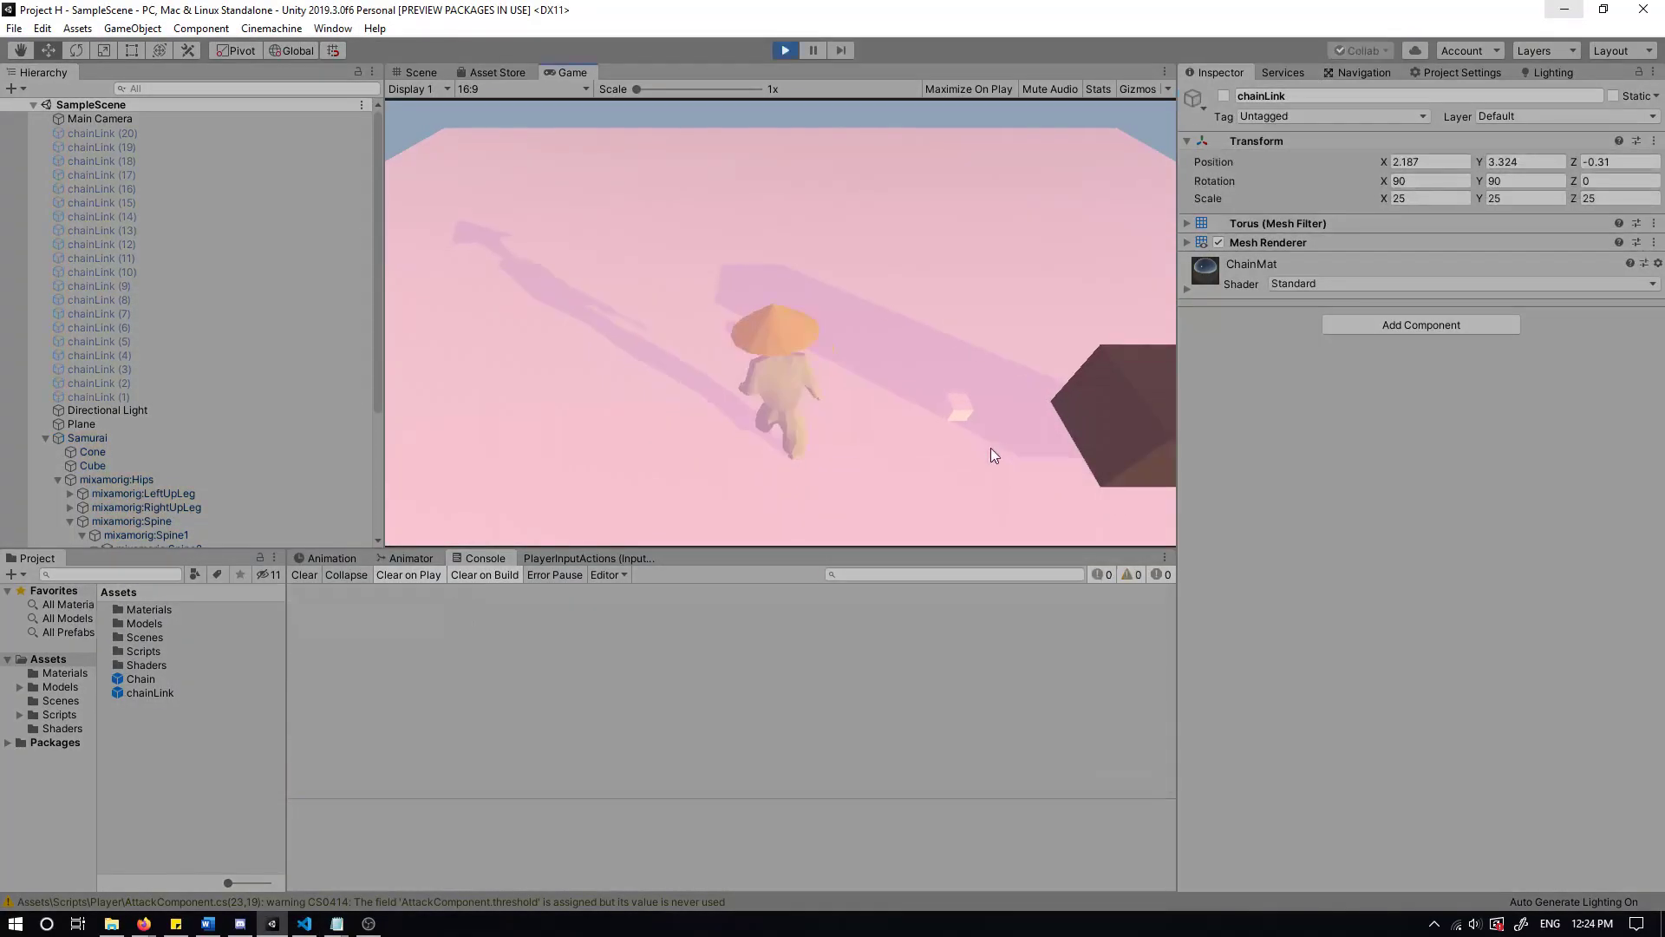